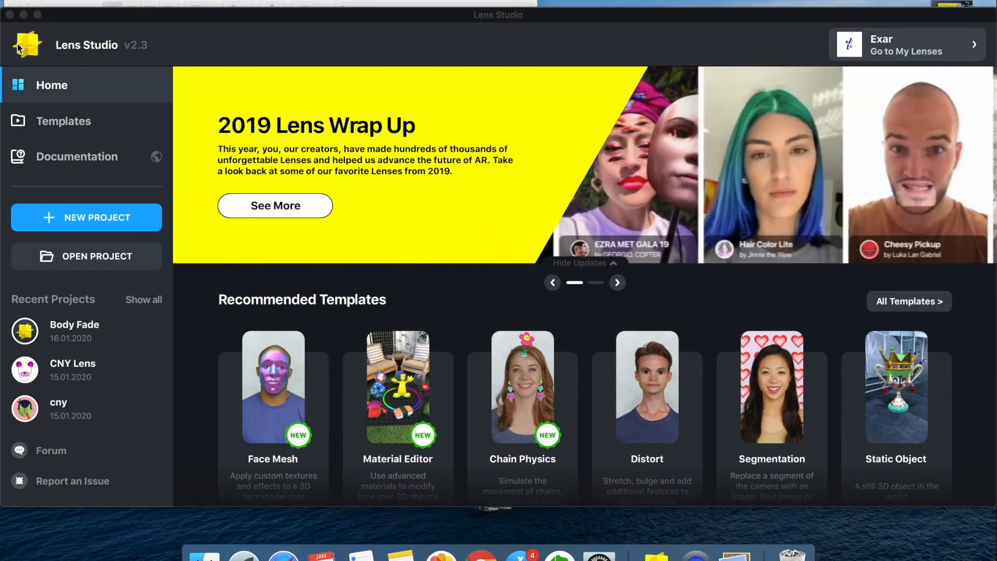
Step: Preview the images cny frame.png, mouth.png and ear.png from the assets folder
left_click(24, 14)
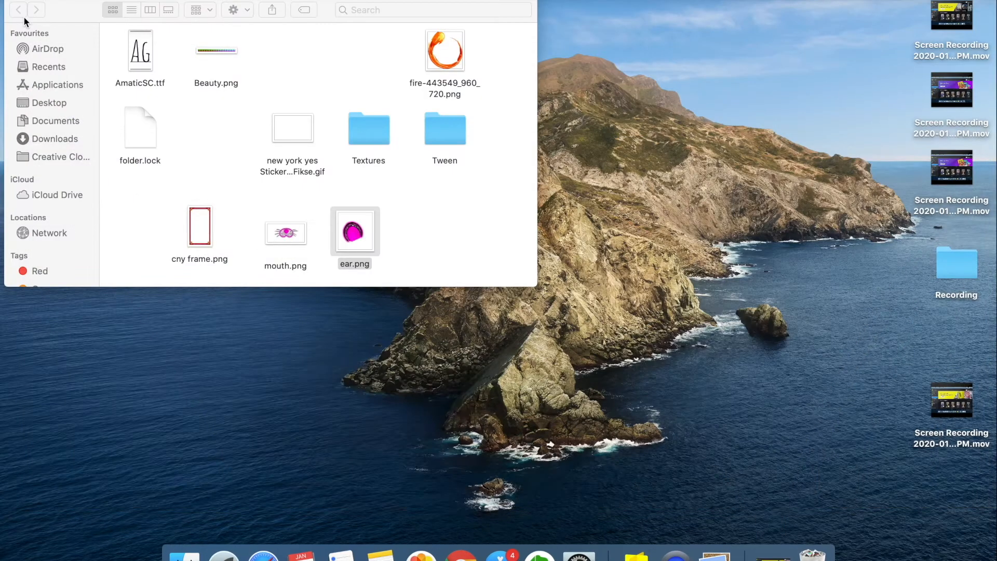
double_click(195, 223)
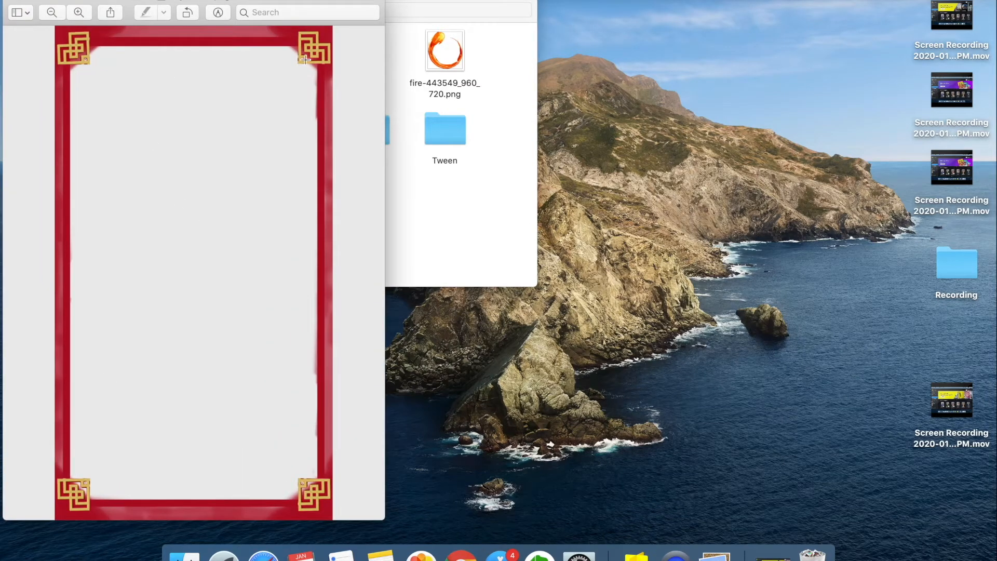
left_click(15, 2)
double_click(277, 236)
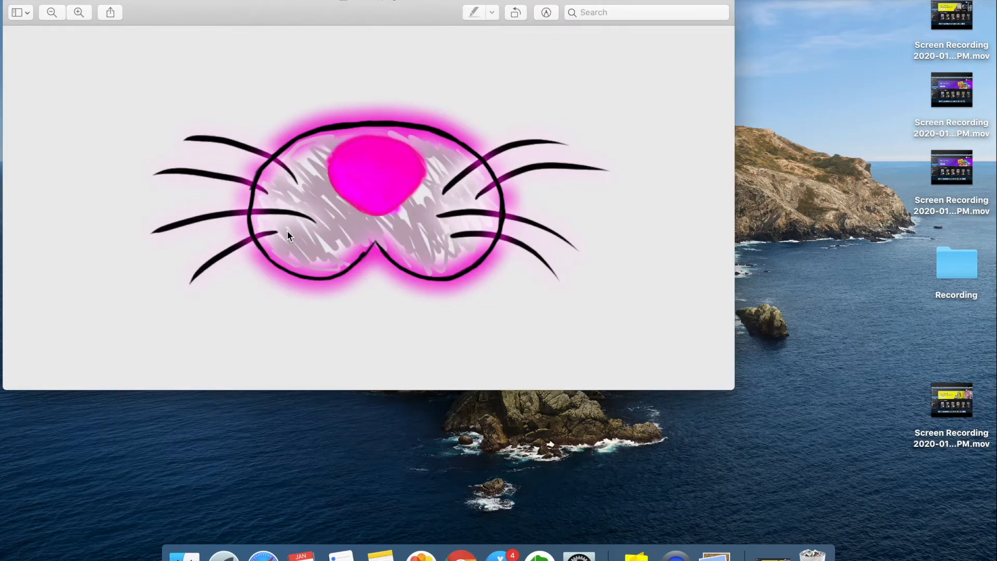
left_click(14, 2)
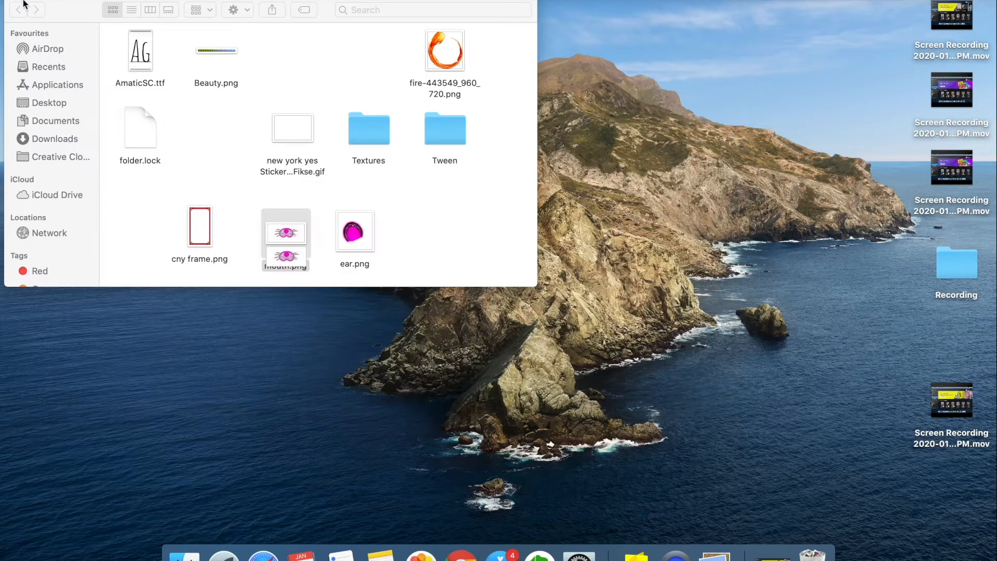
left_click(356, 235)
double_click(355, 233)
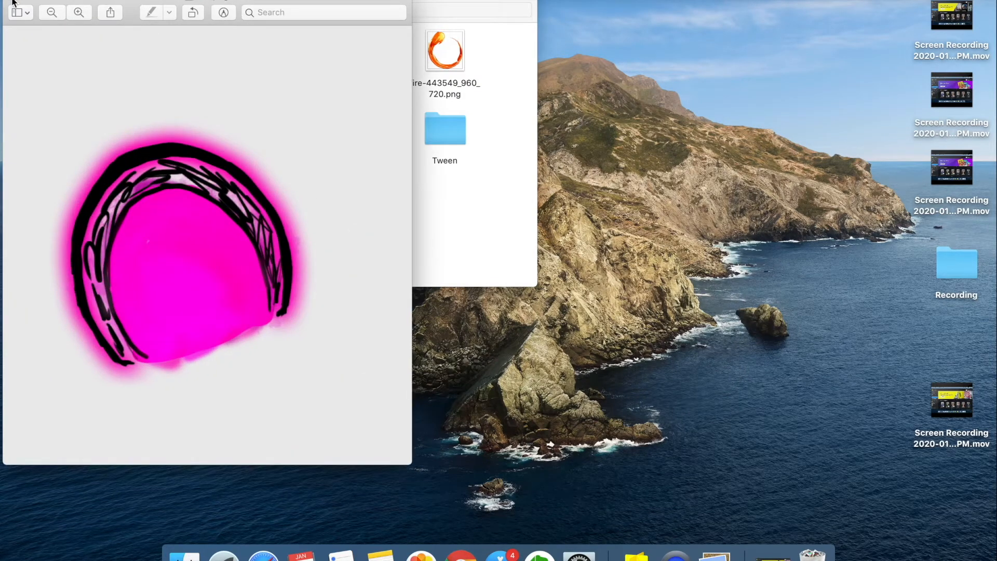
left_click(15, 2)
Step: Switch to Lens Studio and create a project from the Distort template
left_click(638, 555)
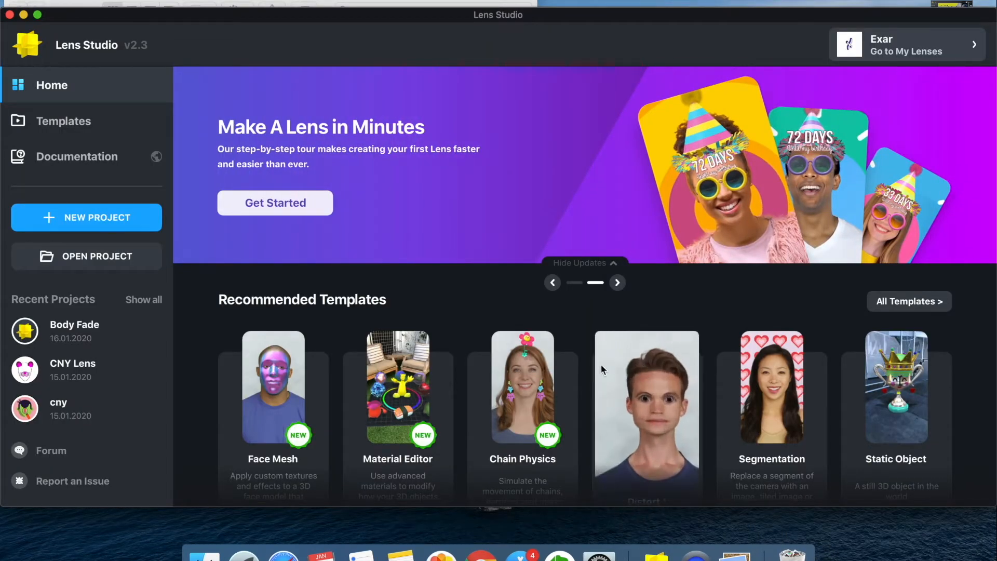
mouse_move(680, 386)
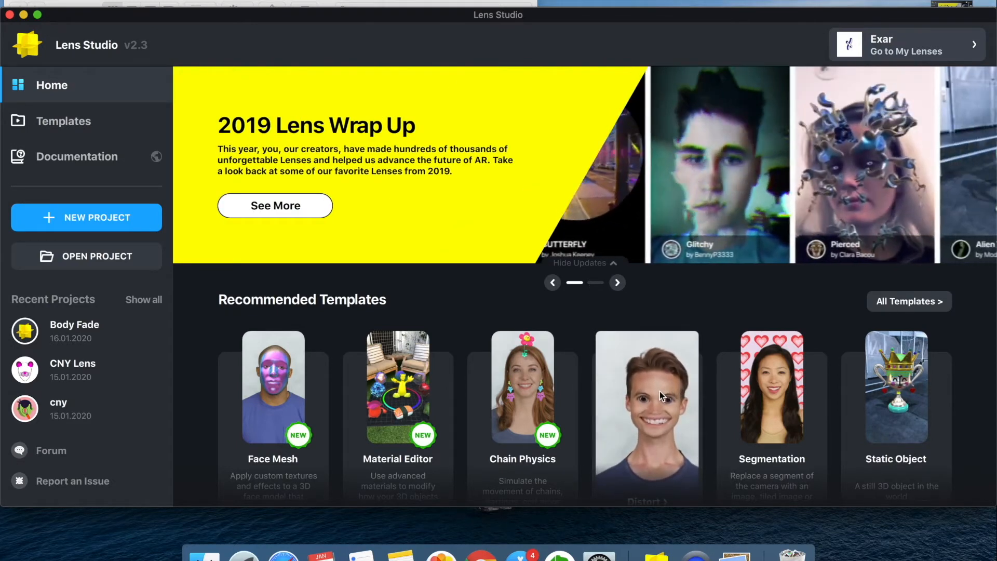
left_click(659, 391)
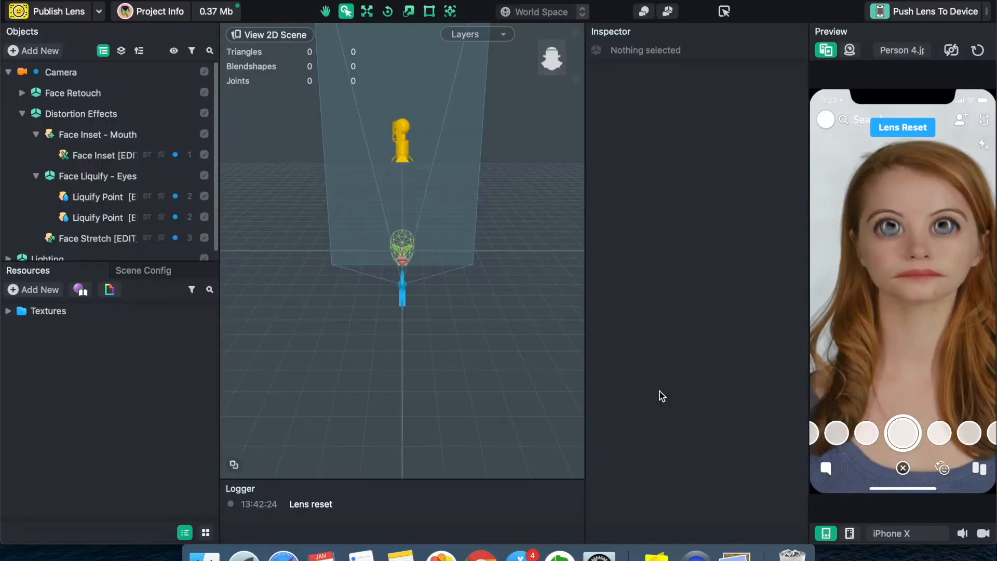
left_click(884, 56)
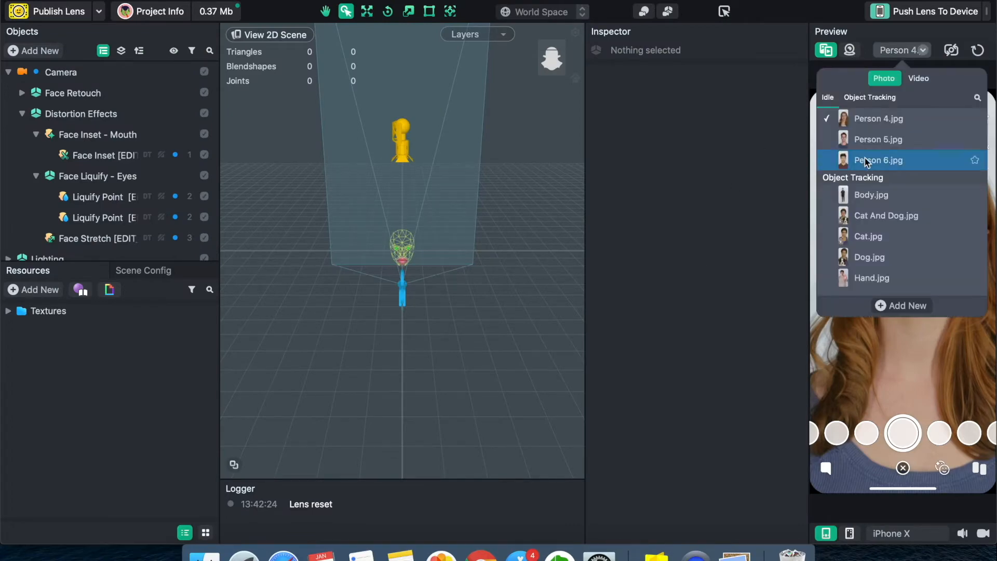
scroll(864, 158, "down", 2)
scroll(865, 161, "up", 5)
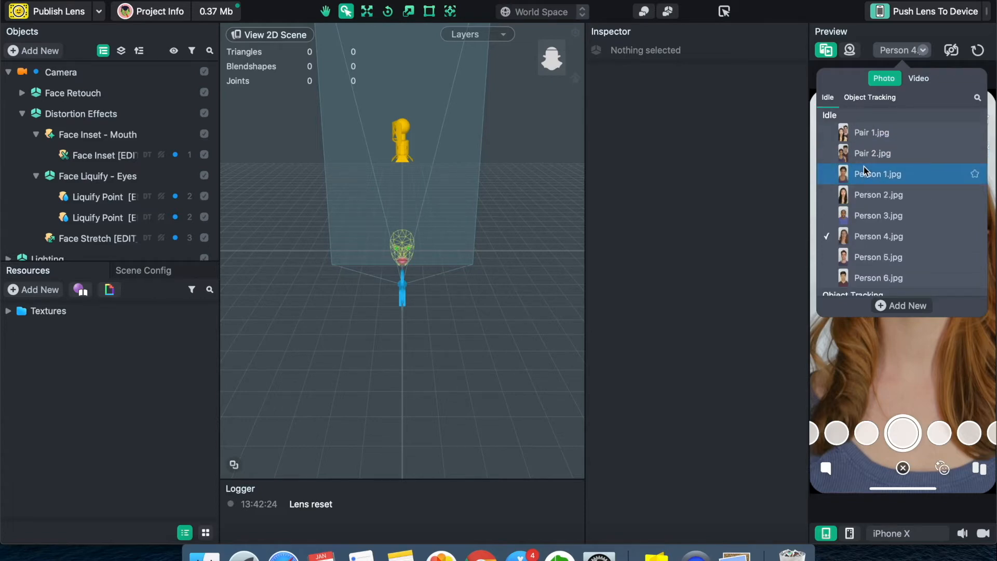
left_click(891, 51)
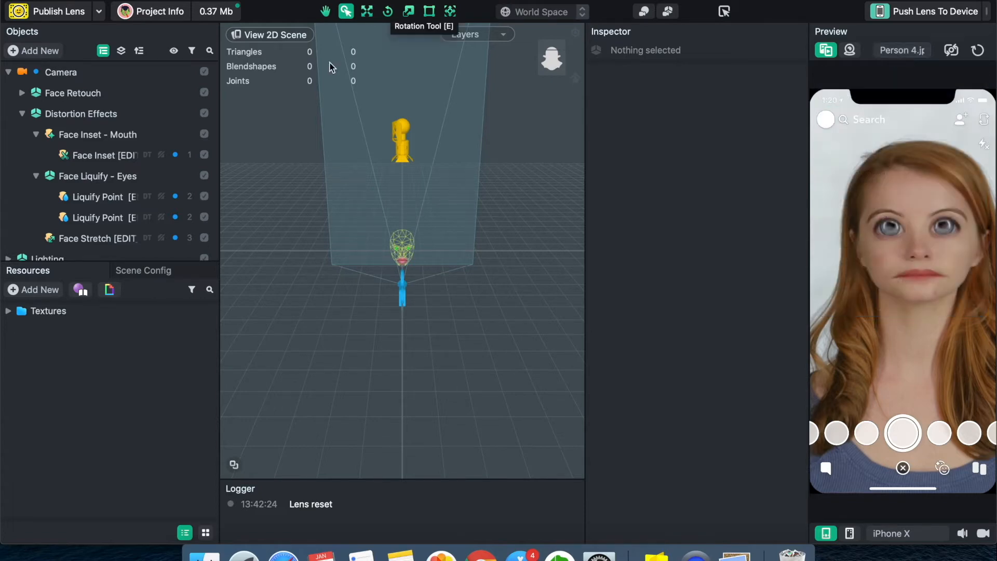
Step: Import ear.png, mouth.png and cny frame.png from the assets folder into the project's resources and restore the full-width workspace
left_click_drag(2, 55, 175, 54)
left_click(77, 2)
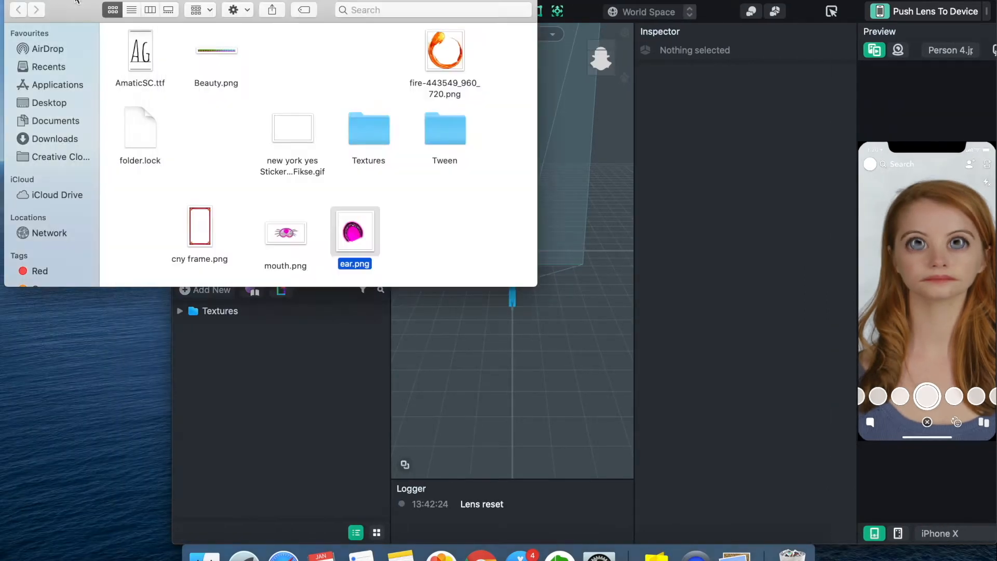
left_click_drag(359, 242, 296, 396)
left_click_drag(280, 243, 248, 399)
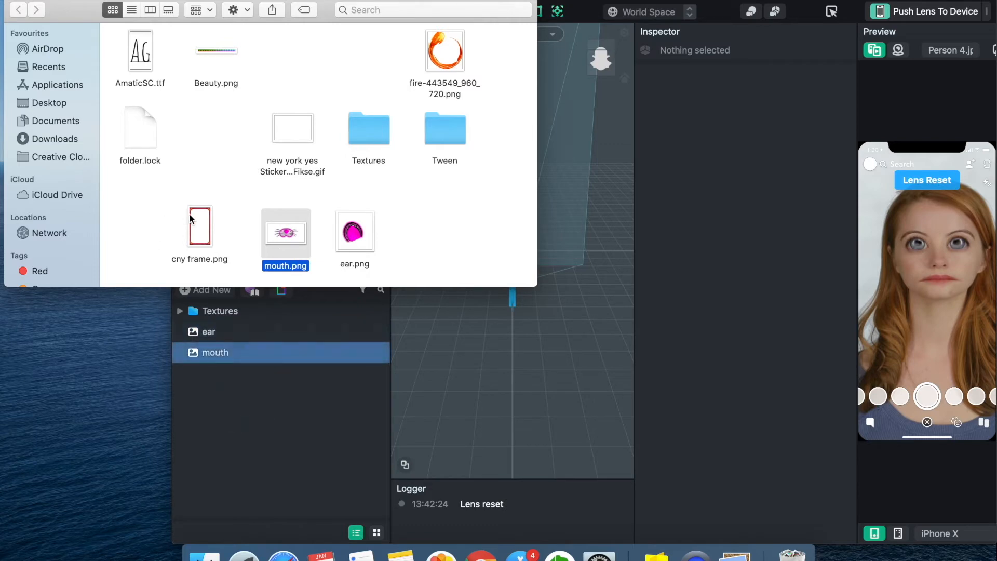
left_click(199, 237)
left_click_drag(199, 239, 208, 373)
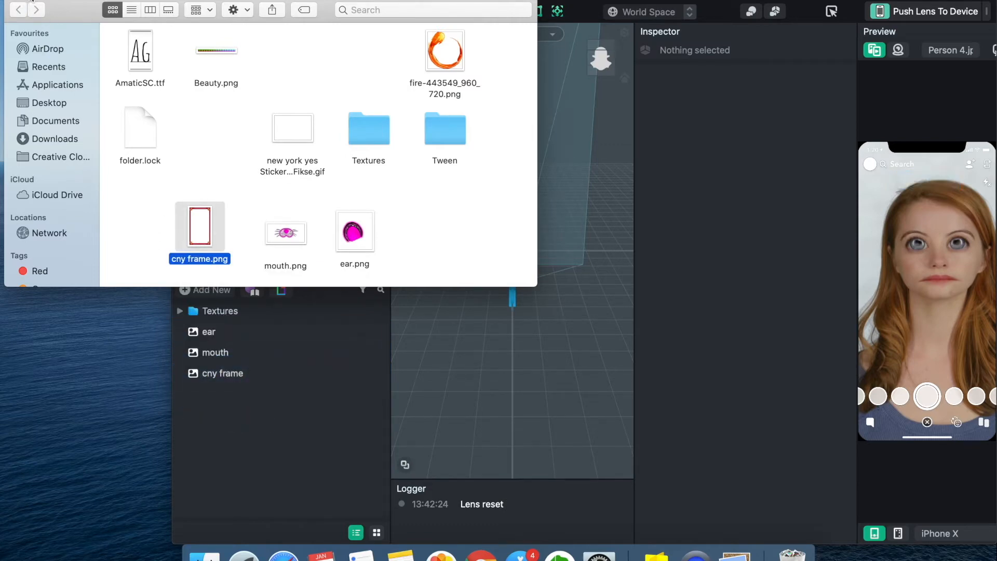
left_click(32, 2)
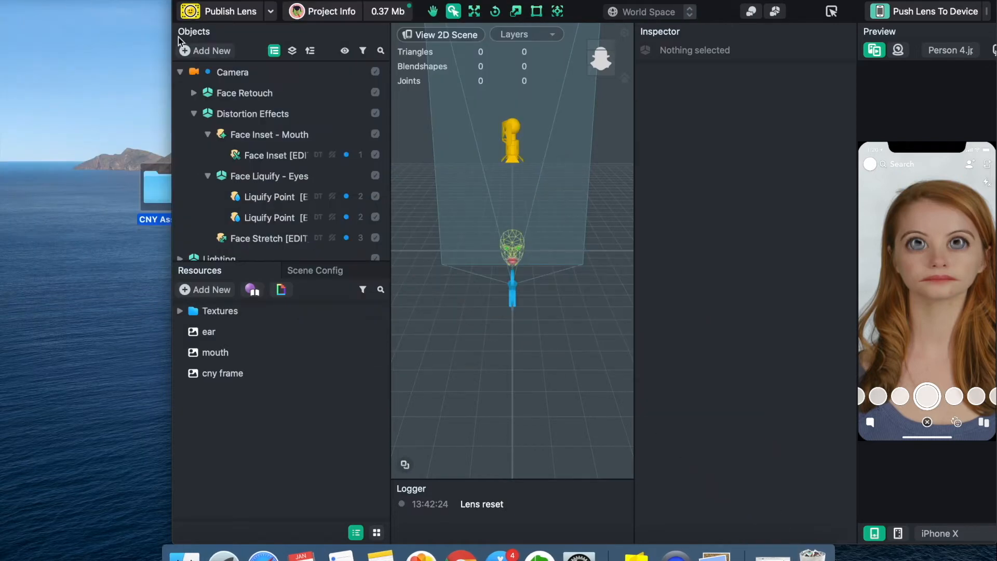
left_click(171, 91)
left_click_drag(133, 91, 11, 109)
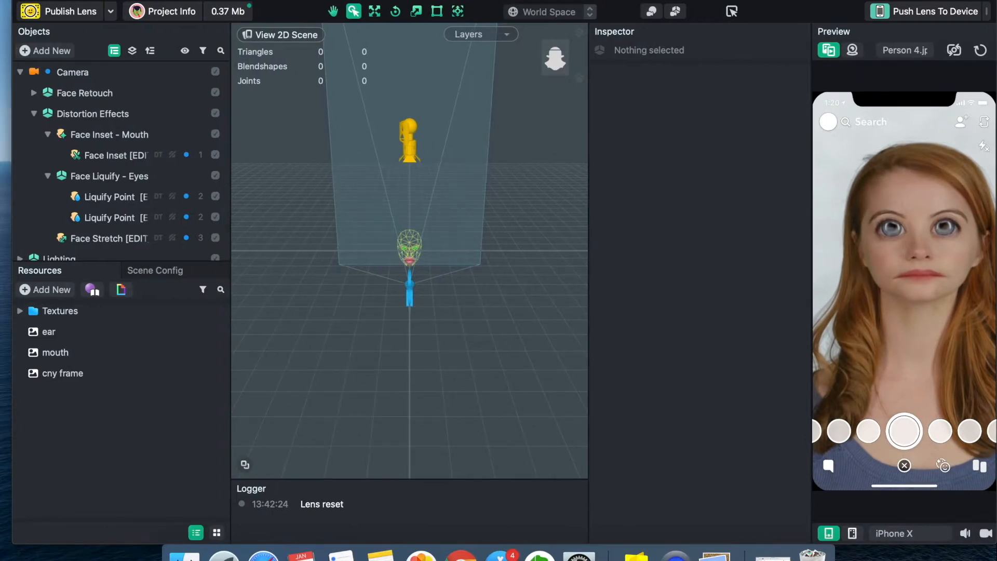
double_click(52, 1)
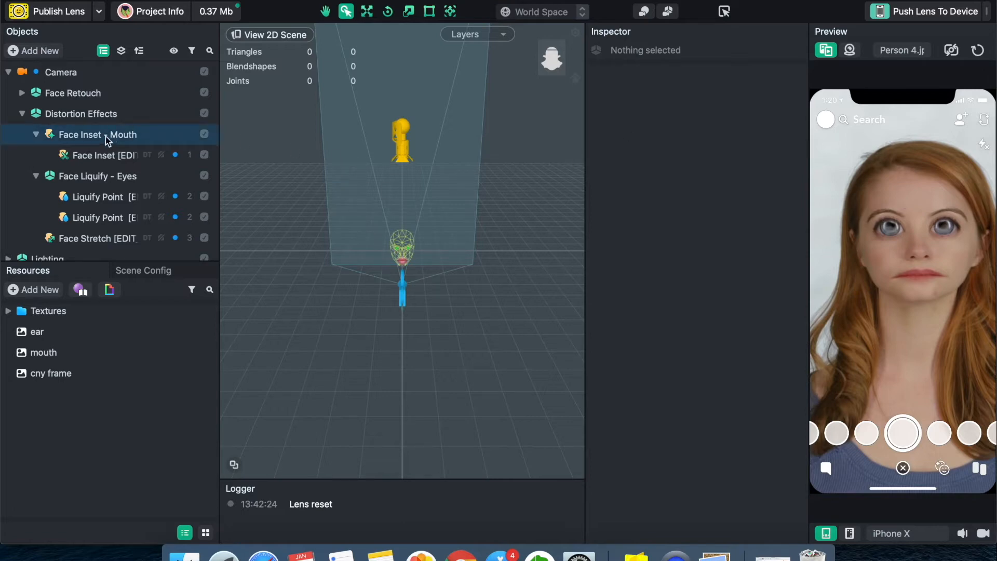
Step: Delete the Face Inset - Mouth object from Distortion Effects
left_click(104, 159)
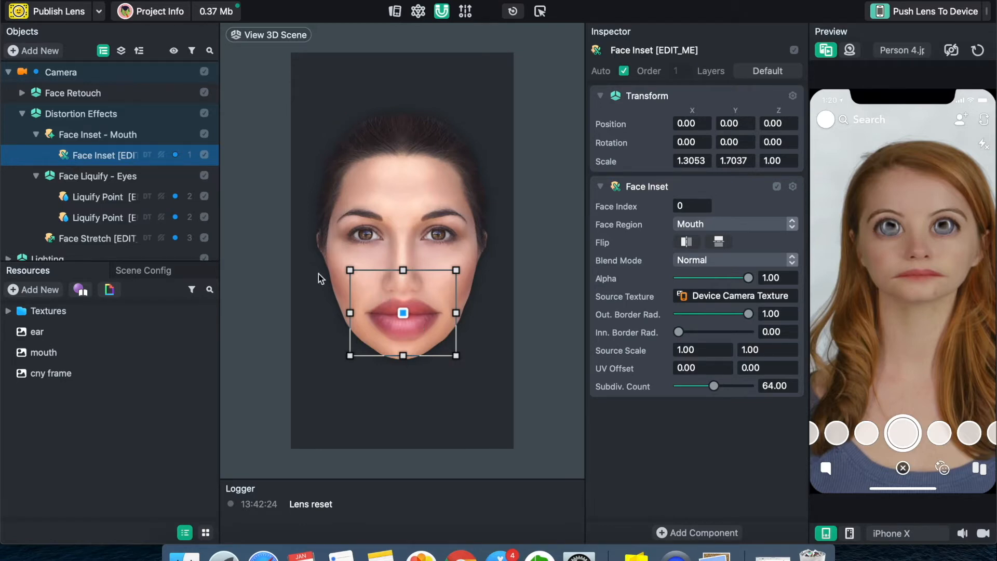
left_click(100, 138)
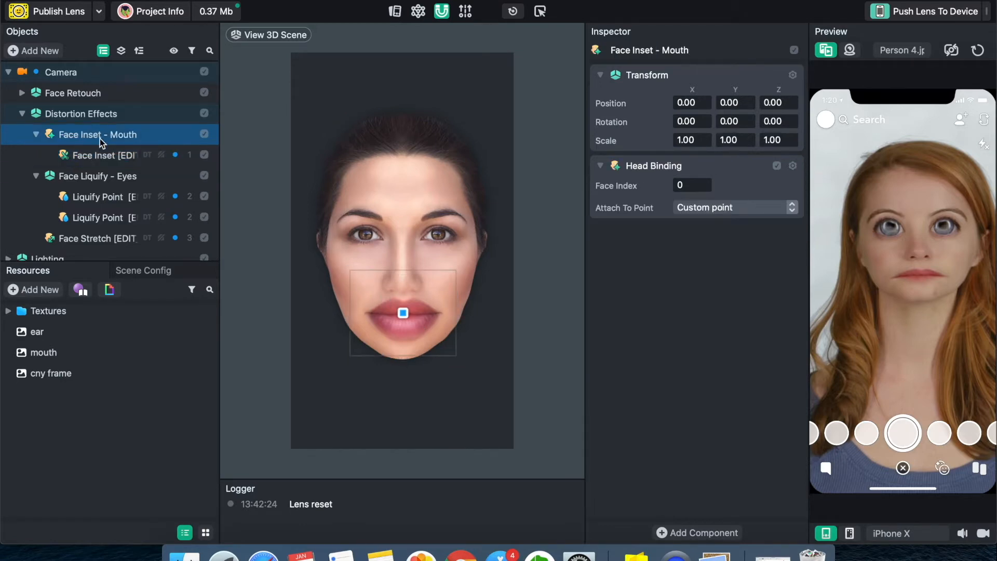
right_click(100, 138)
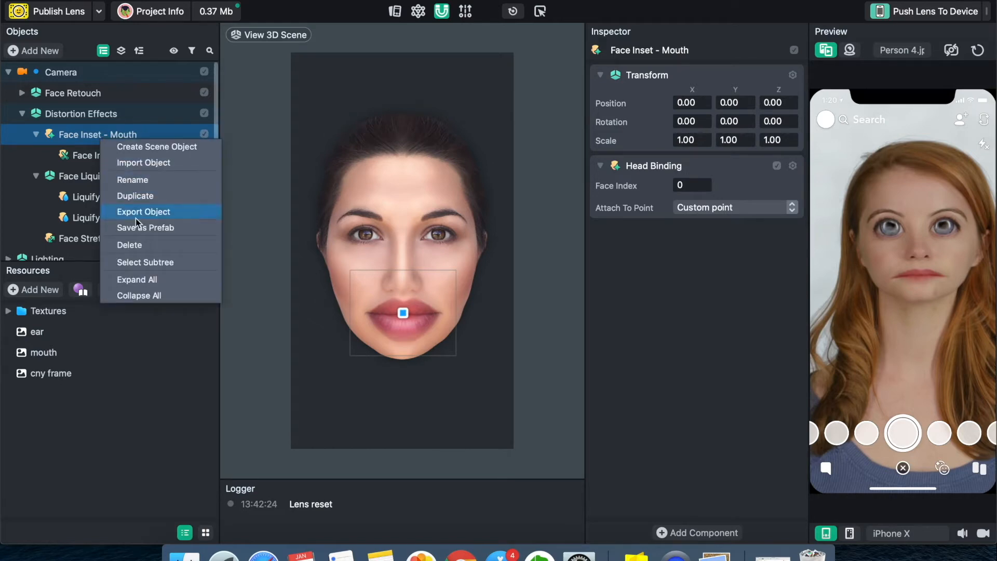
left_click(132, 244)
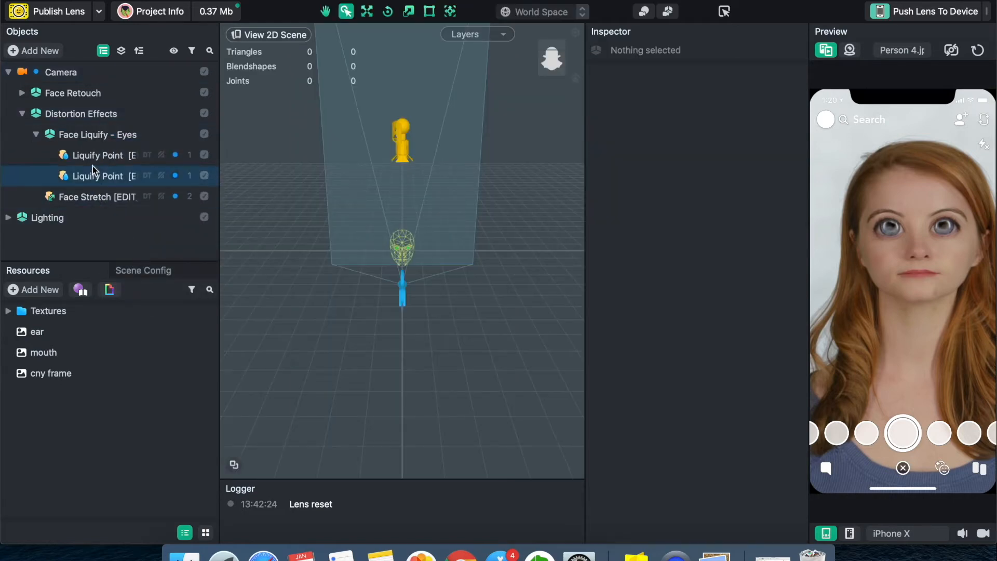
Step: Try the Face Stretch effect by pulling the cheek points outward and the lower jaw points downward
left_click(92, 196)
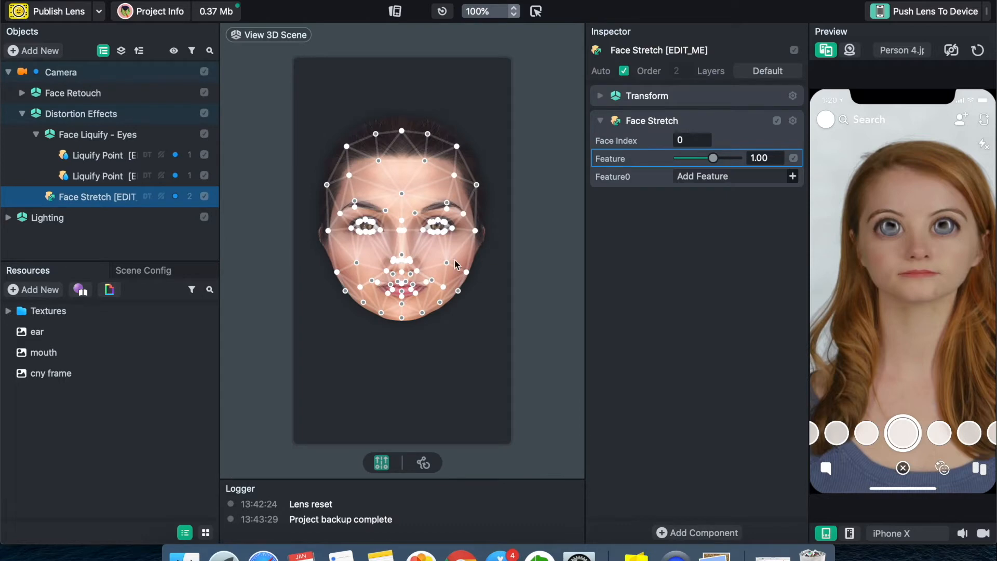
left_click_drag(447, 262, 465, 271)
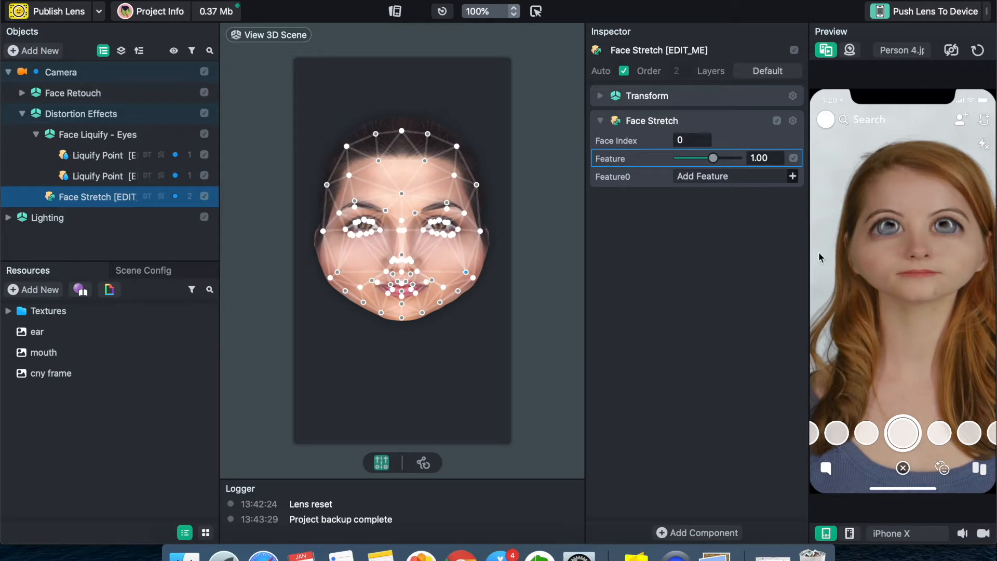
left_click_drag(441, 294, 436, 352)
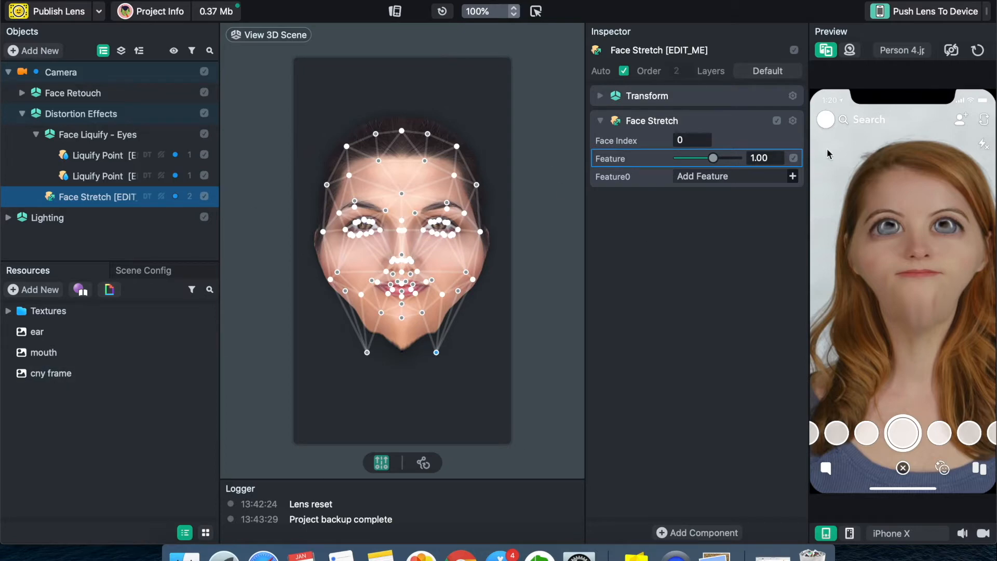
Step: Delete the Face Stretch object from Distortion Effects
right_click(34, 199)
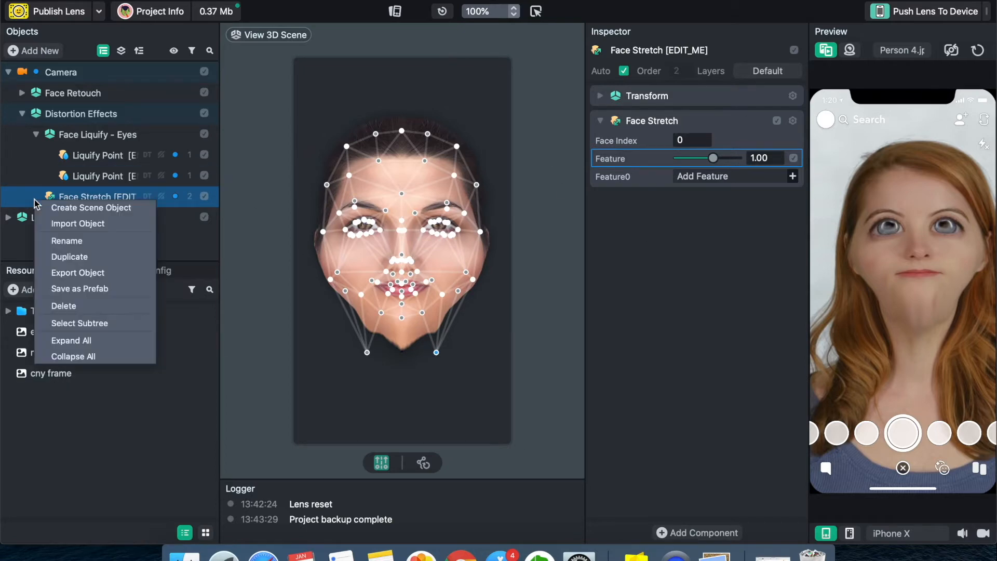
left_click(59, 306)
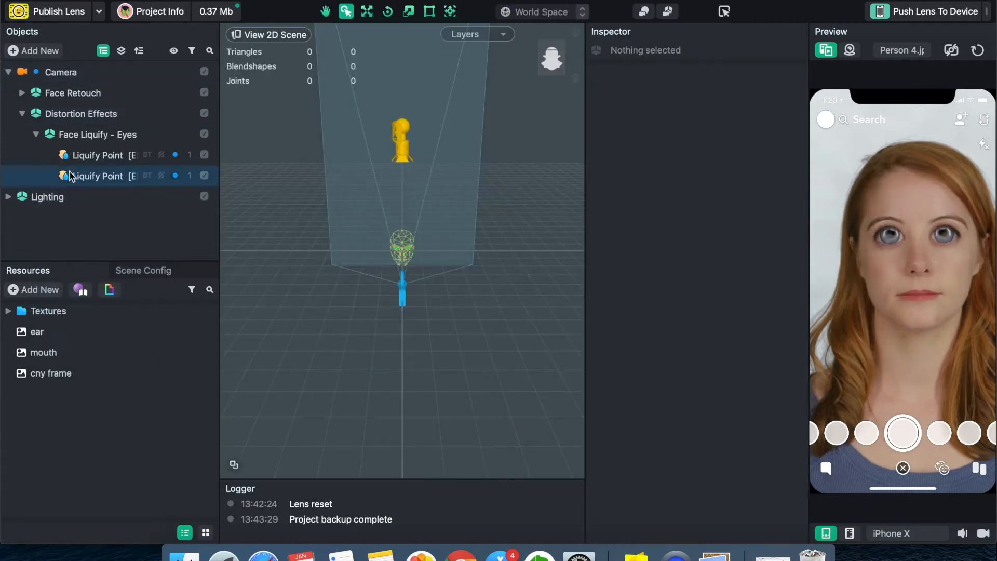
Step: Set the first Liquify Point under Face Liquify - Eyes to radius 1 and intensity 1.6
left_click(87, 157)
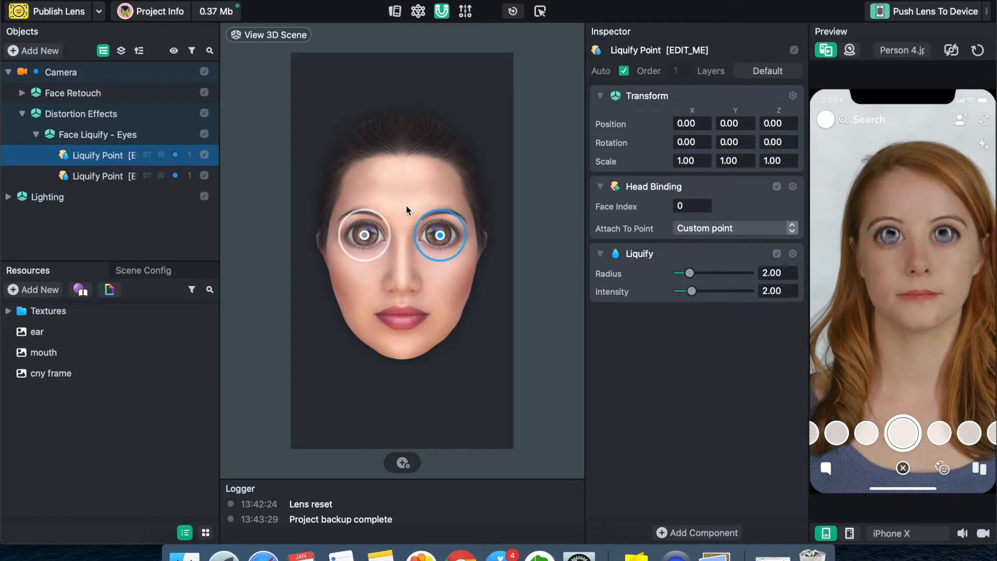
double_click(782, 274)
type("1")
double_click(777, 286)
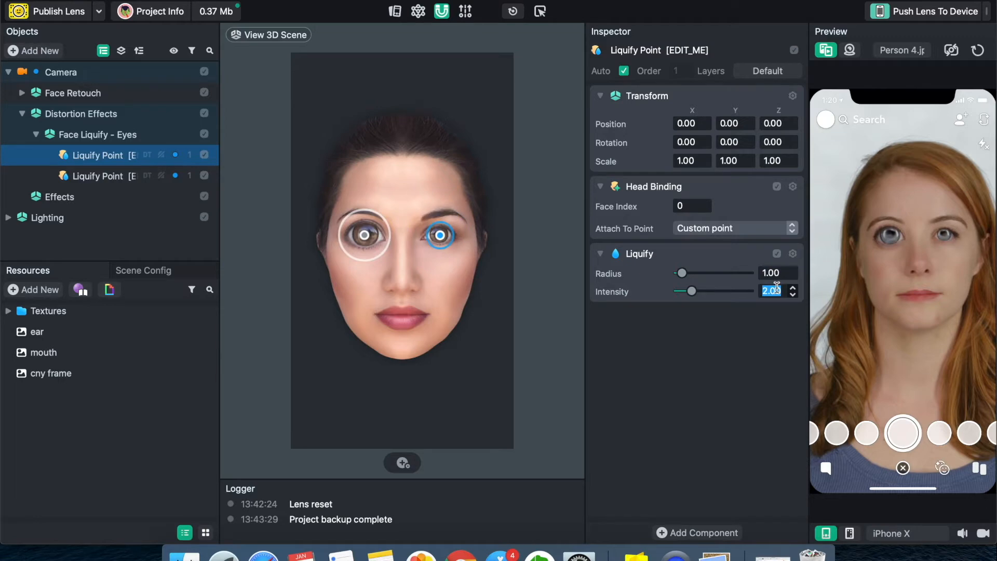
type("1.6")
key("Return")
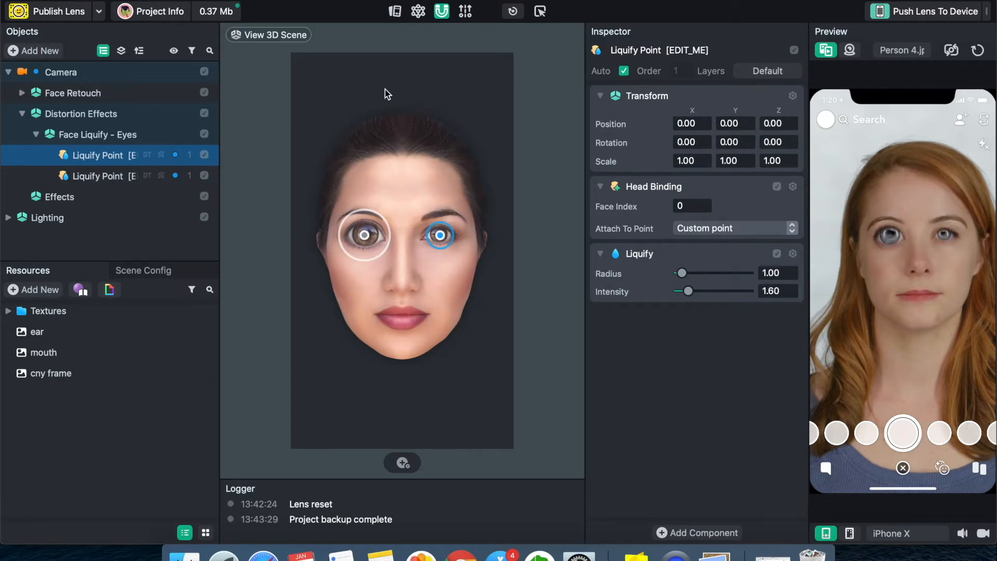
Step: Set the second Liquify Point, attached to the left eye, to radius 1 and intensity 1.6
left_click(83, 177)
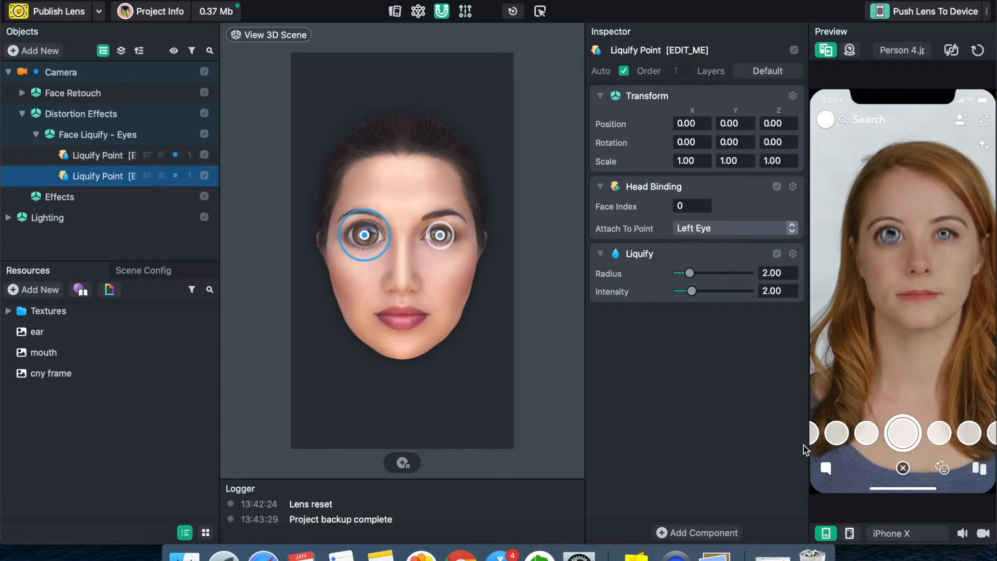
left_click(777, 270)
type("1")
key("Tab")
key("BackSpace")
key("Return")
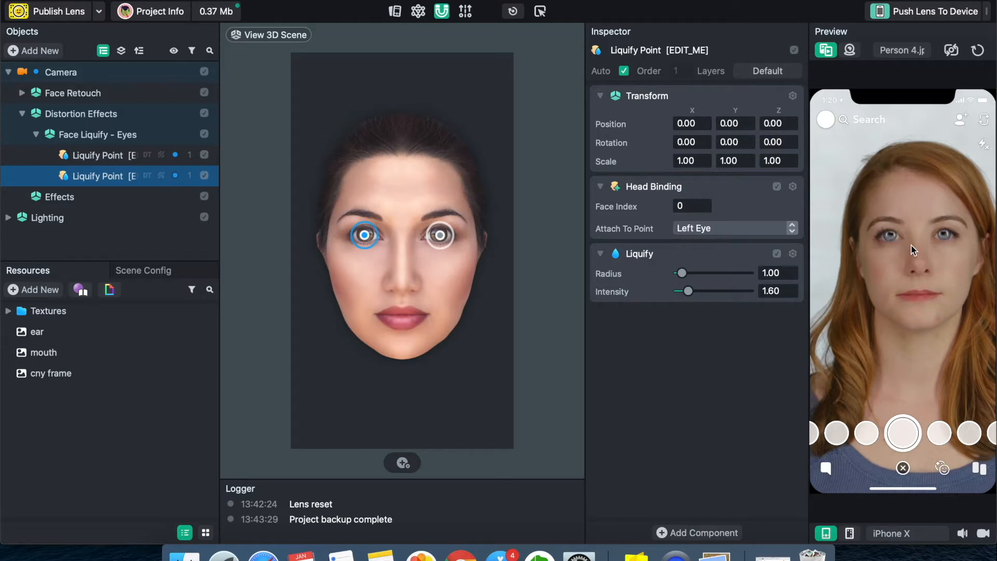
Step: Add a Legacy Billboard object to the scene
left_click(124, 201)
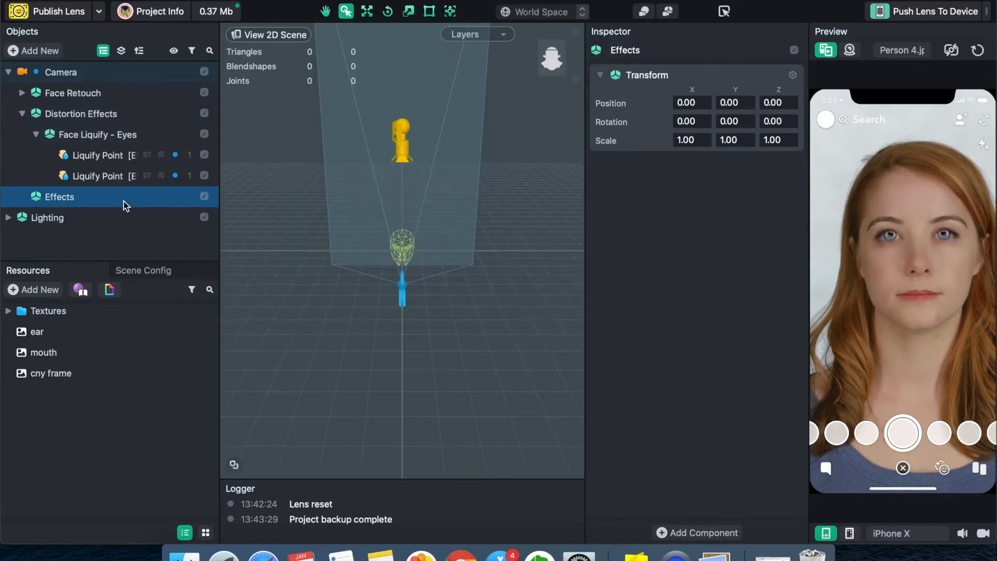
left_click(22, 114)
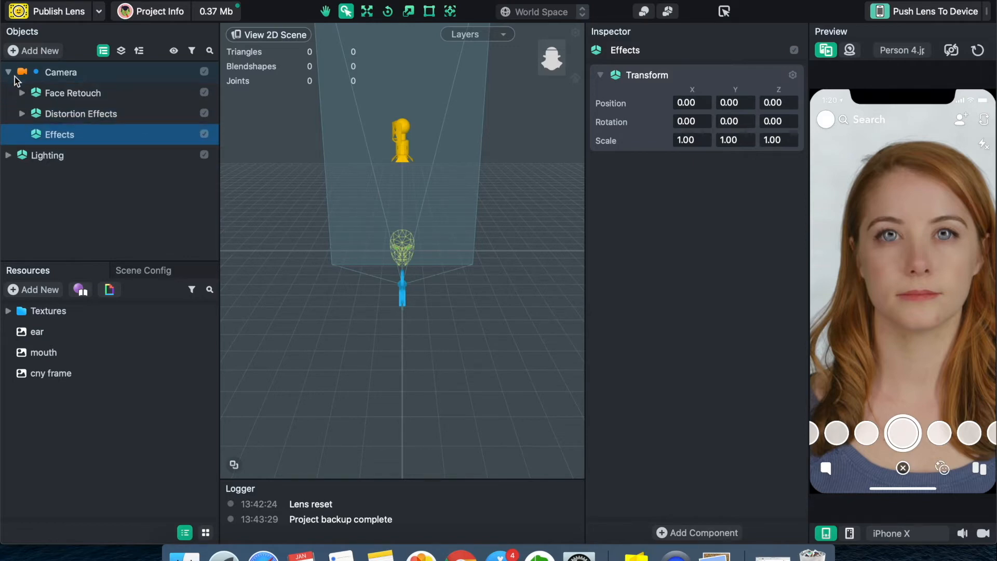
left_click(30, 54)
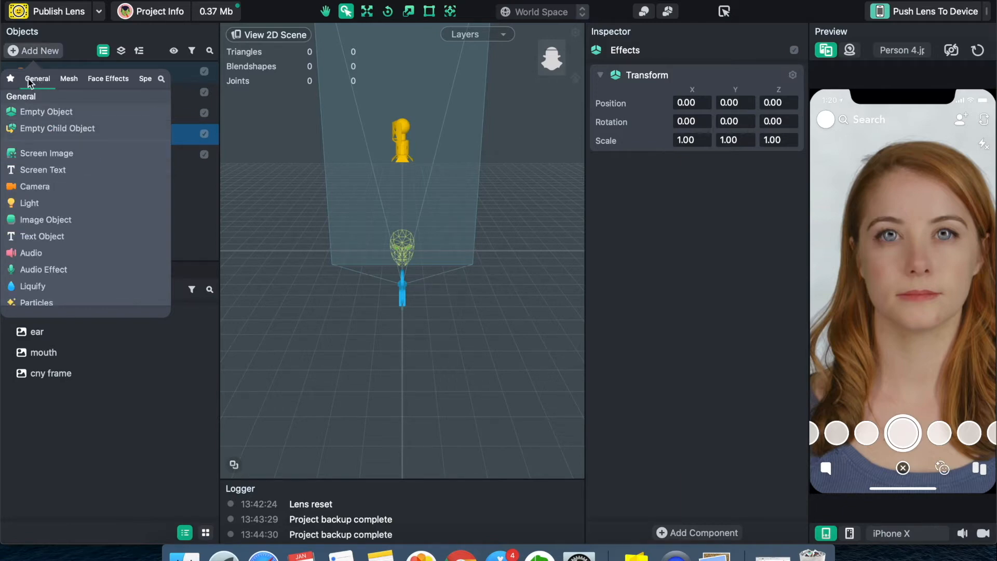
scroll(60, 153, "down", 5)
scroll(60, 152, "down", 10)
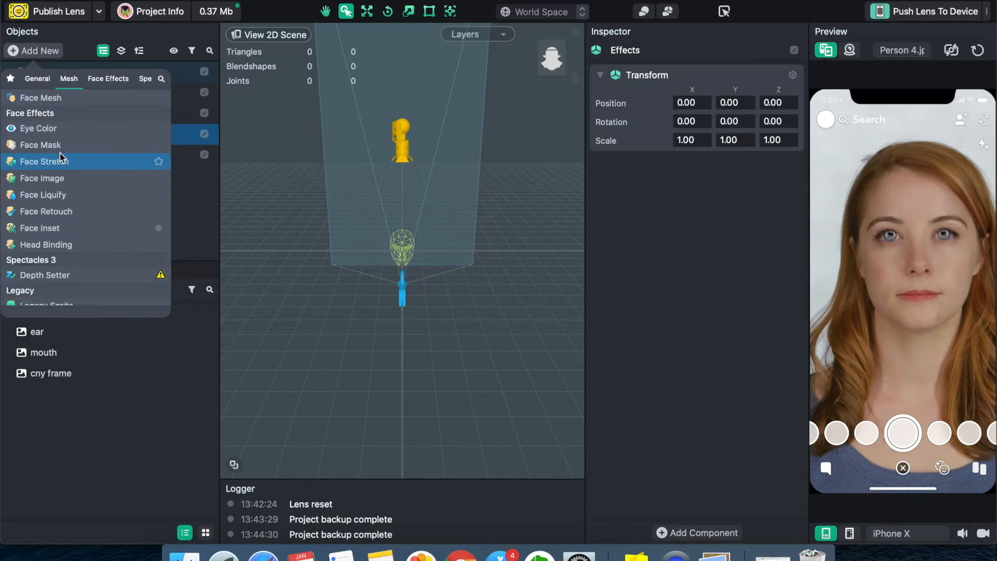
scroll(60, 156, "up", 1)
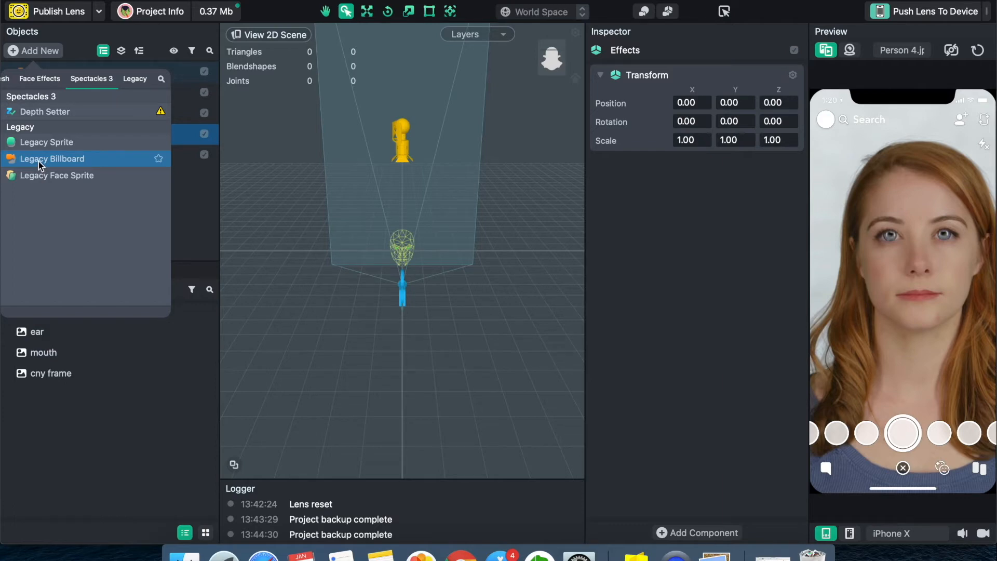
left_click(39, 161)
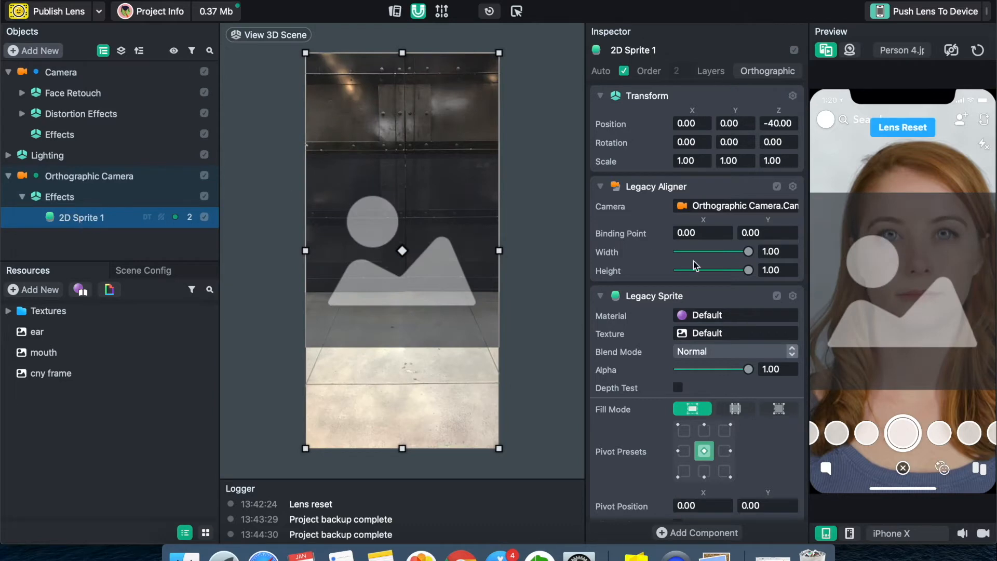
Step: Rename the new 2D sprite under the Orthographic Camera as Frame
right_click(84, 219)
left_click(102, 262)
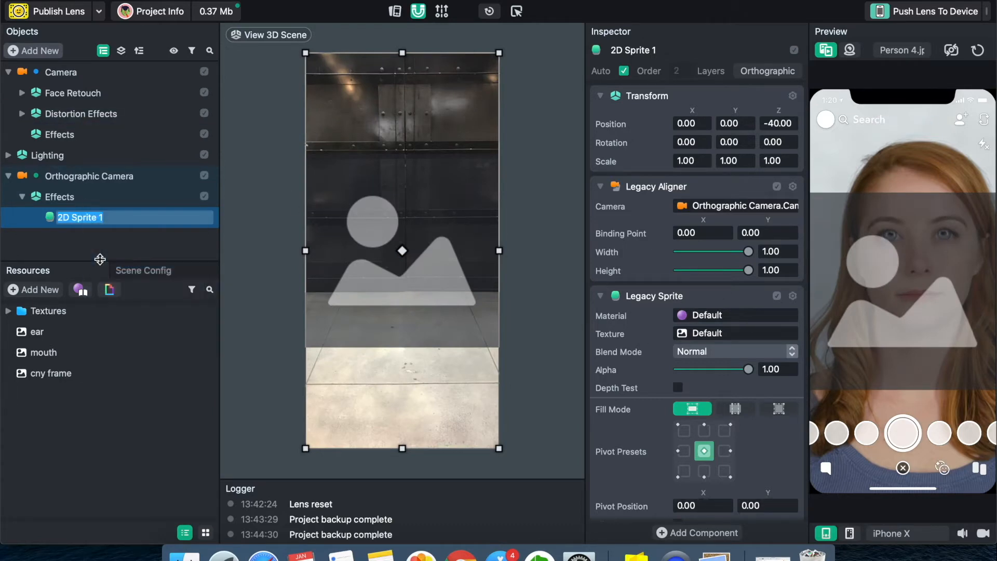
type("Frame")
key("Return")
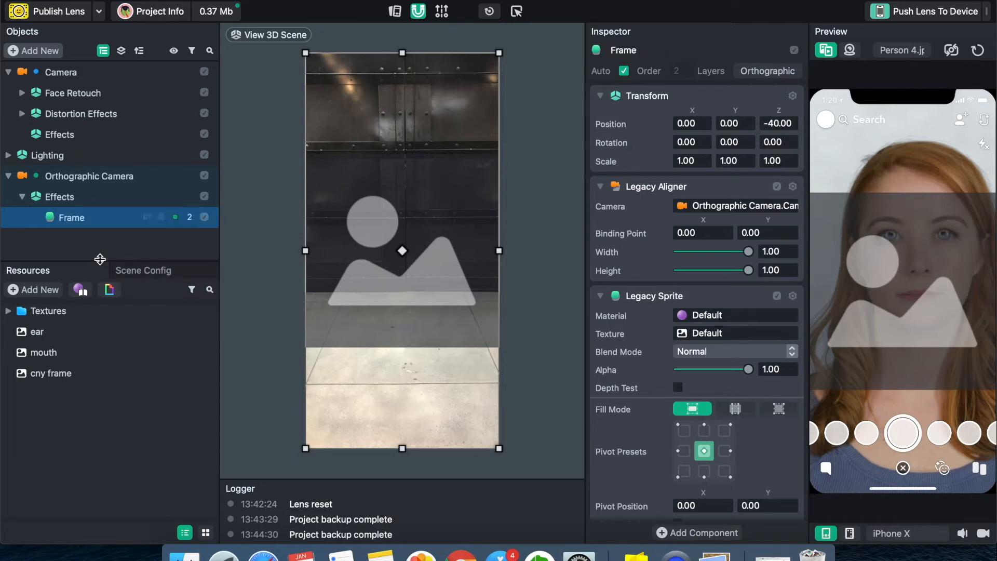
Step: Assign the cny frame image as the texture of the Frame sprite
double_click(91, 215)
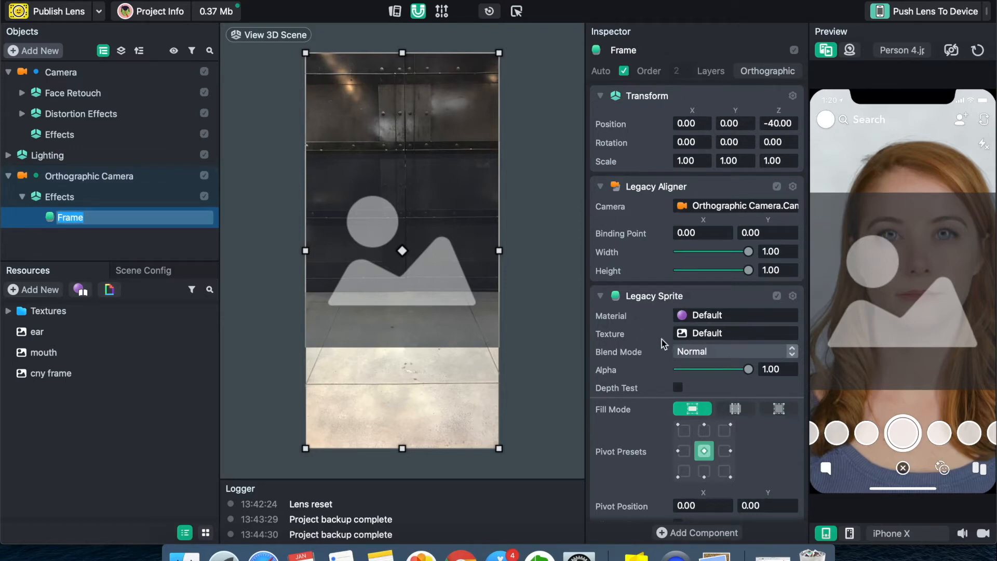
left_click(697, 334)
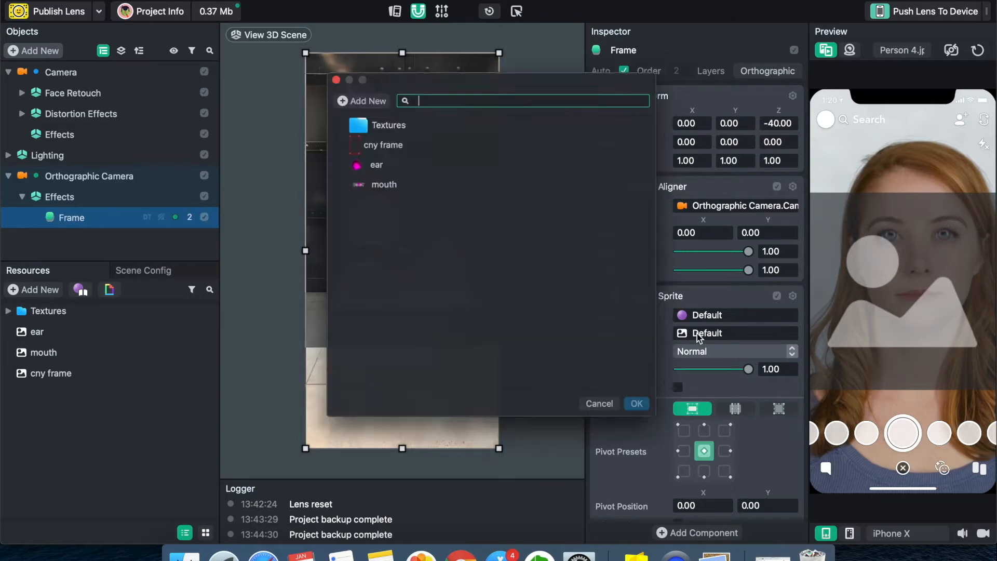
left_click(410, 144)
double_click(411, 144)
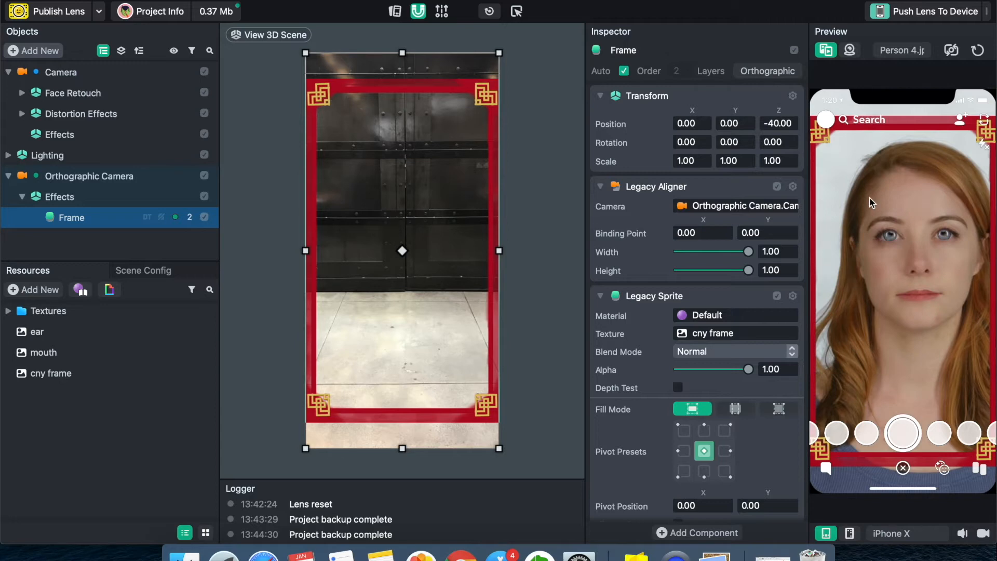
Step: Switch the preview's device simulation to iPhone 8 and collapse the Effects group under the Orthographic Camera
left_click(915, 535)
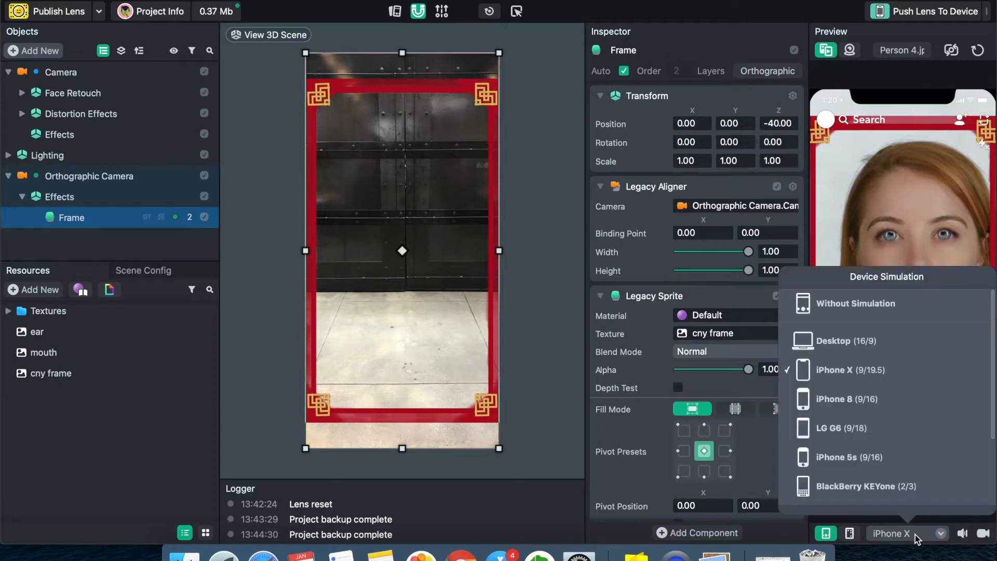
left_click(857, 399)
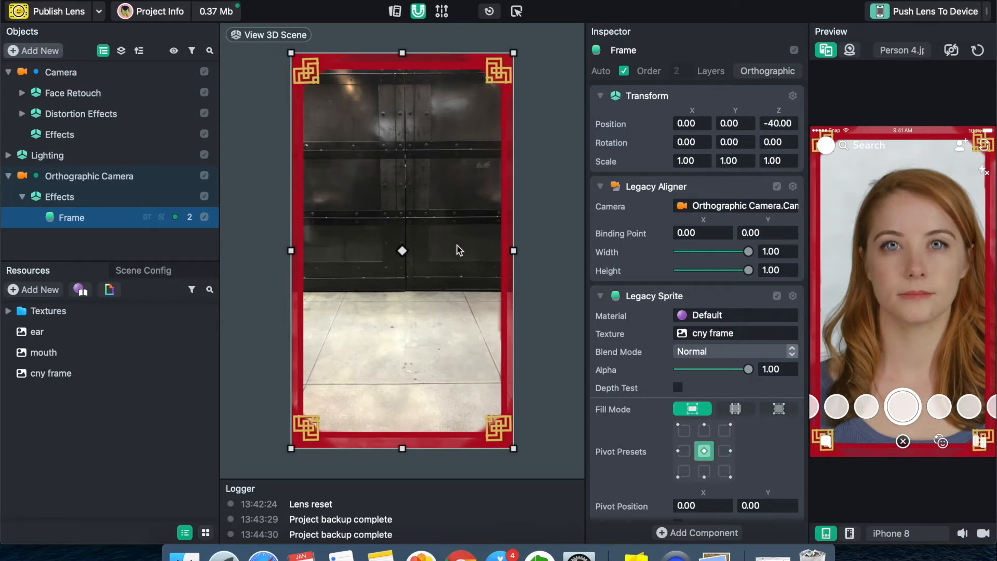
left_click(23, 198)
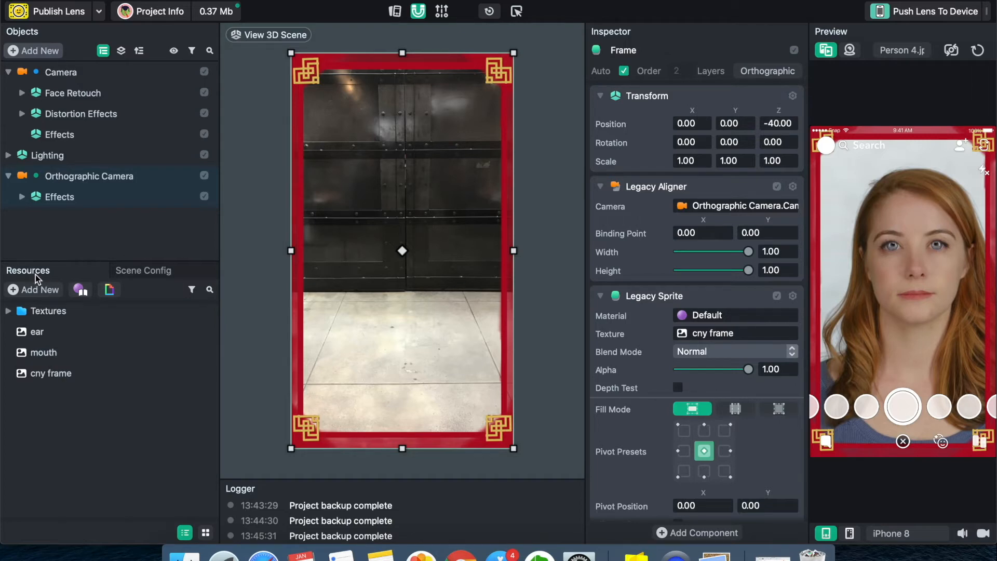
Step: Add a Face Image object and rename its image as Mouth
left_click(35, 52)
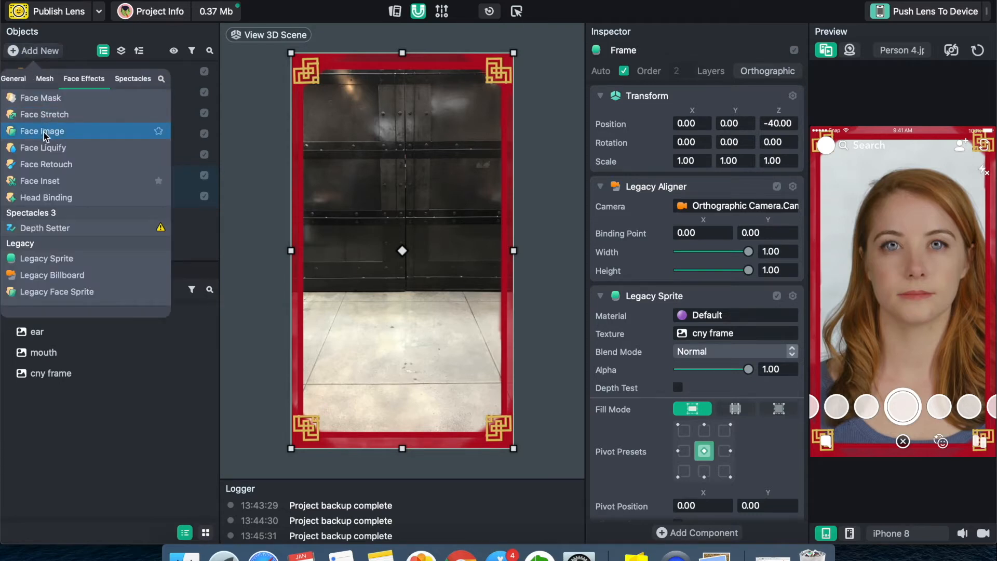
left_click(44, 134)
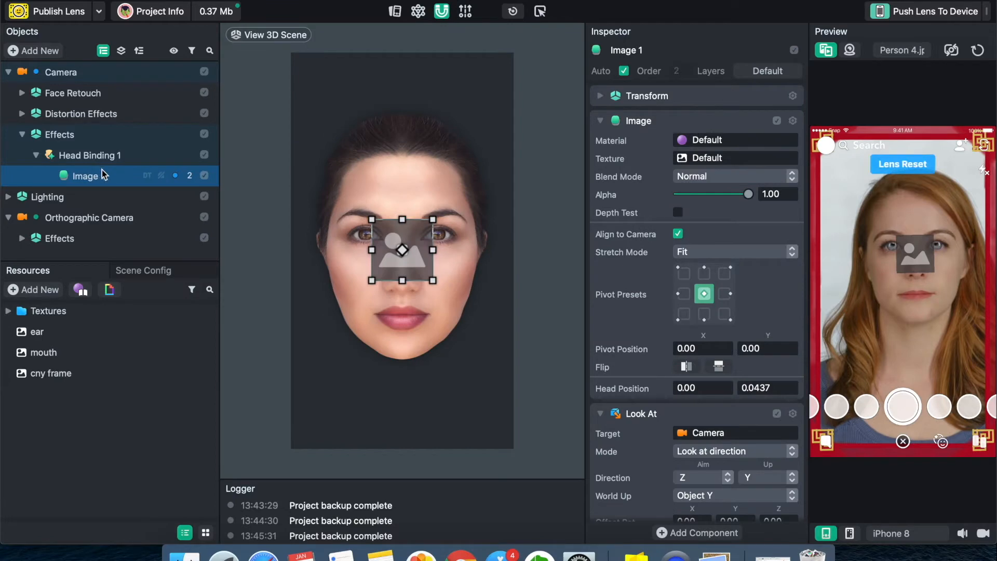
right_click(104, 181)
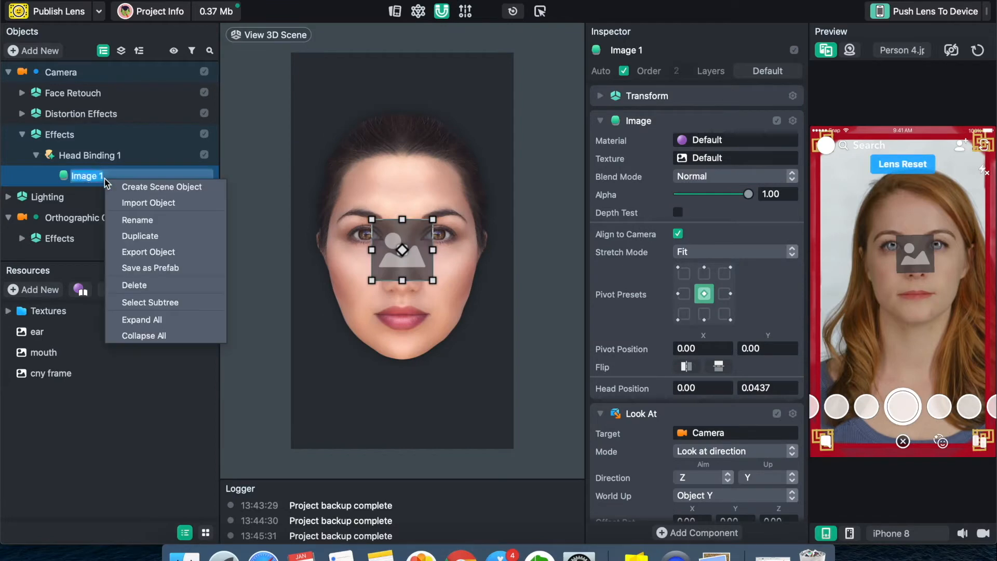
left_click(134, 222)
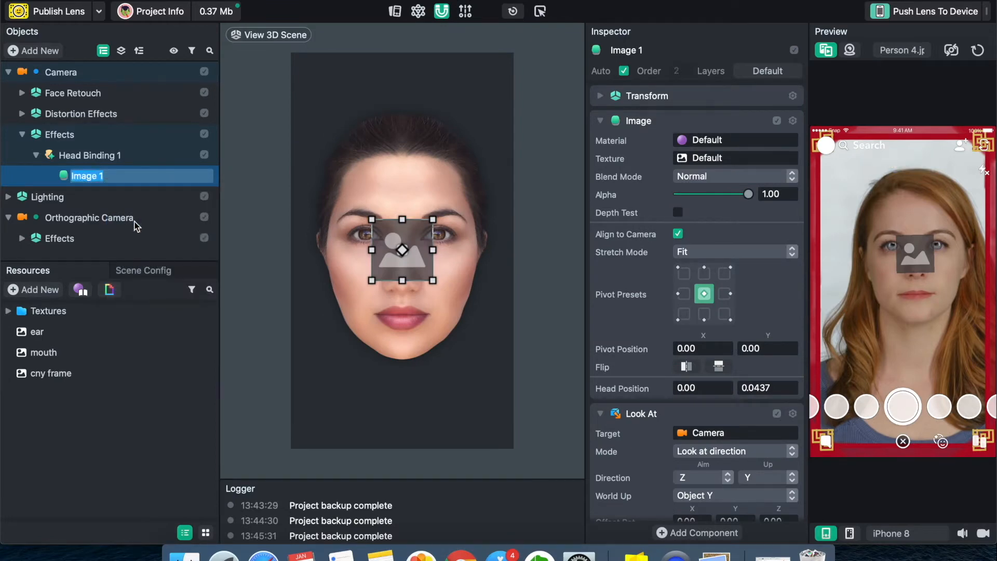
type("Mouth")
key("Return")
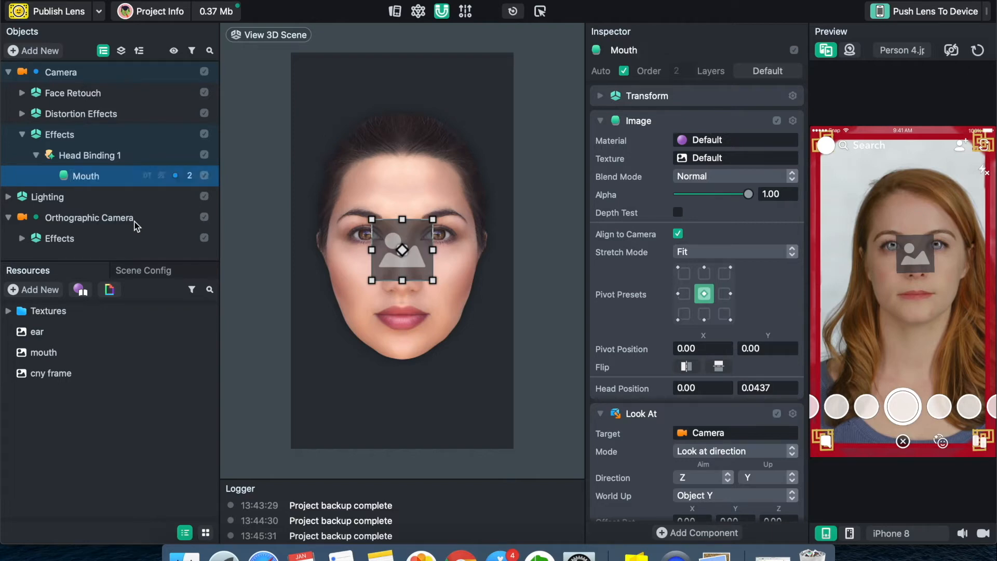
Step: Assign the mouth image as the texture of the Mouth object
double_click(108, 181)
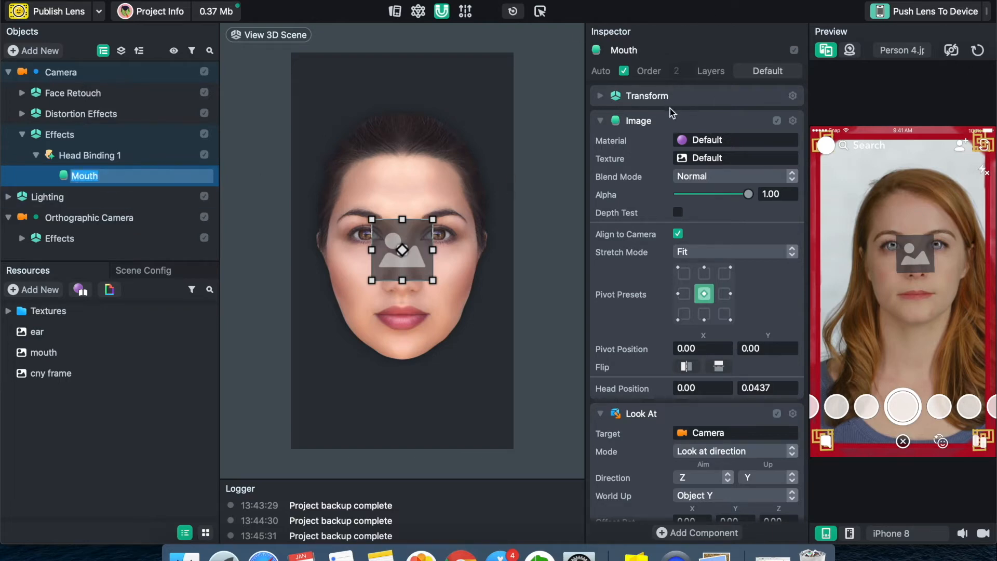
left_click(703, 159)
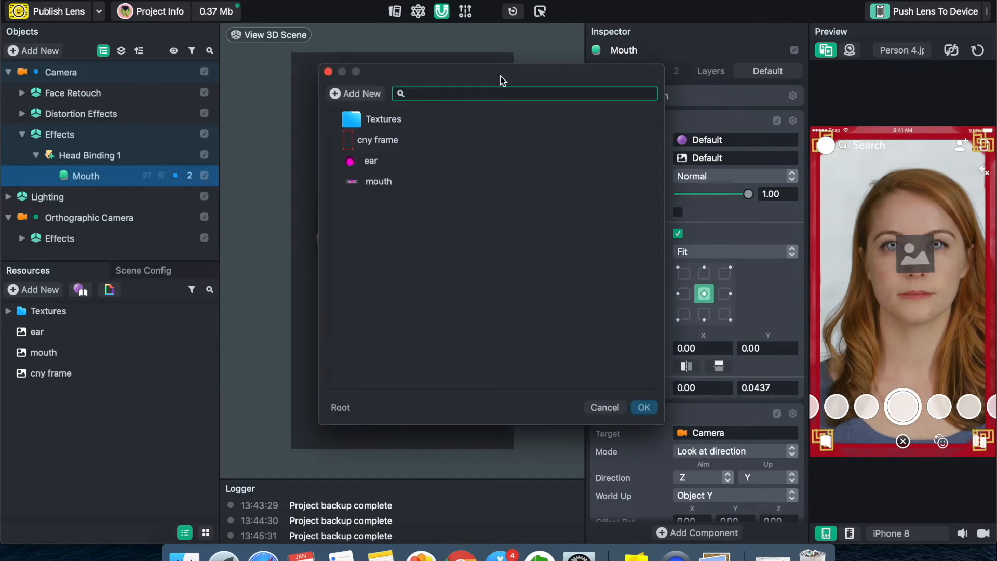
double_click(368, 182)
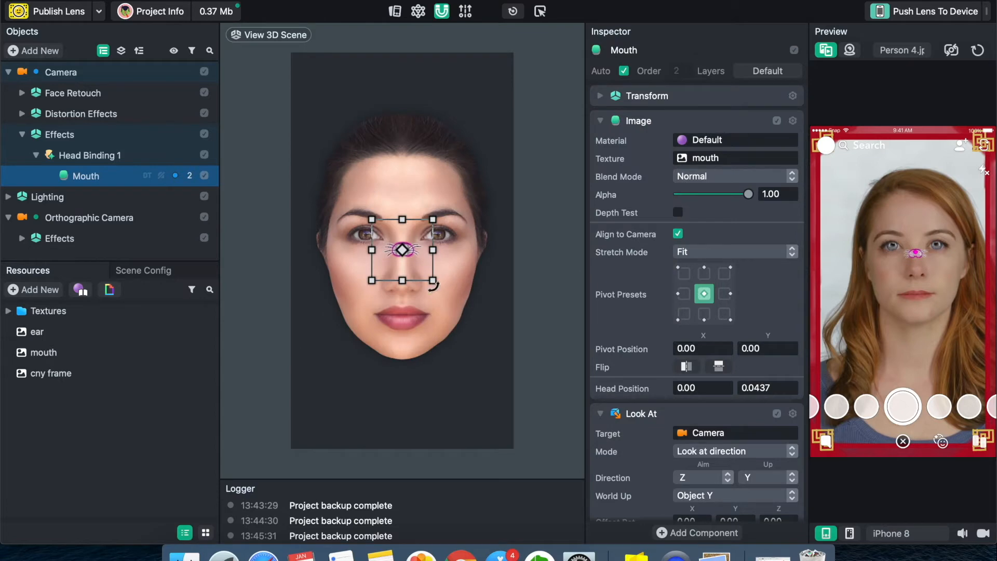
Step: Enlarge the Mouth image to a scale of about 14.15 by 9.55 and centre it over the nose, just above the lips
left_click_drag(434, 281, 546, 331)
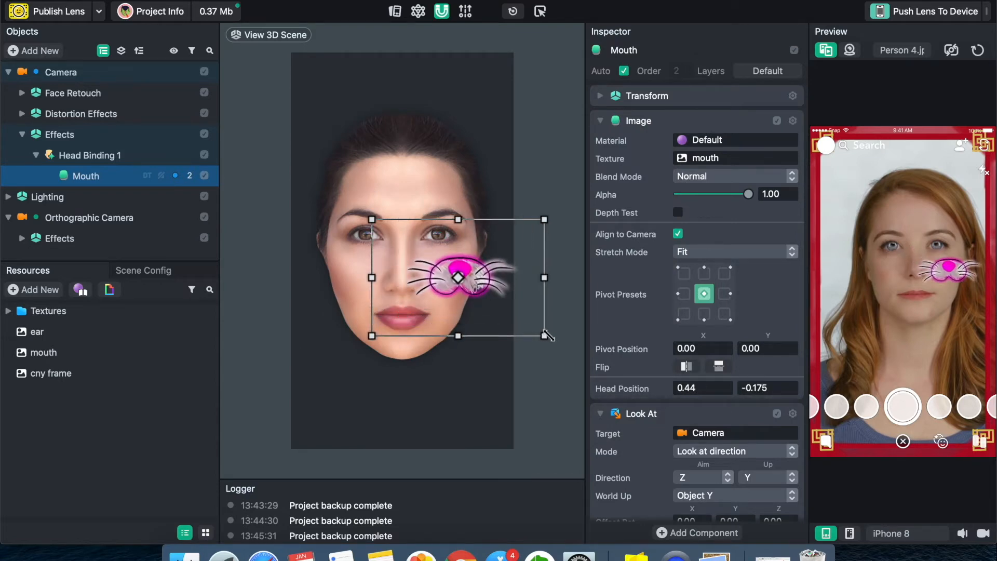
left_click_drag(499, 285, 441, 291)
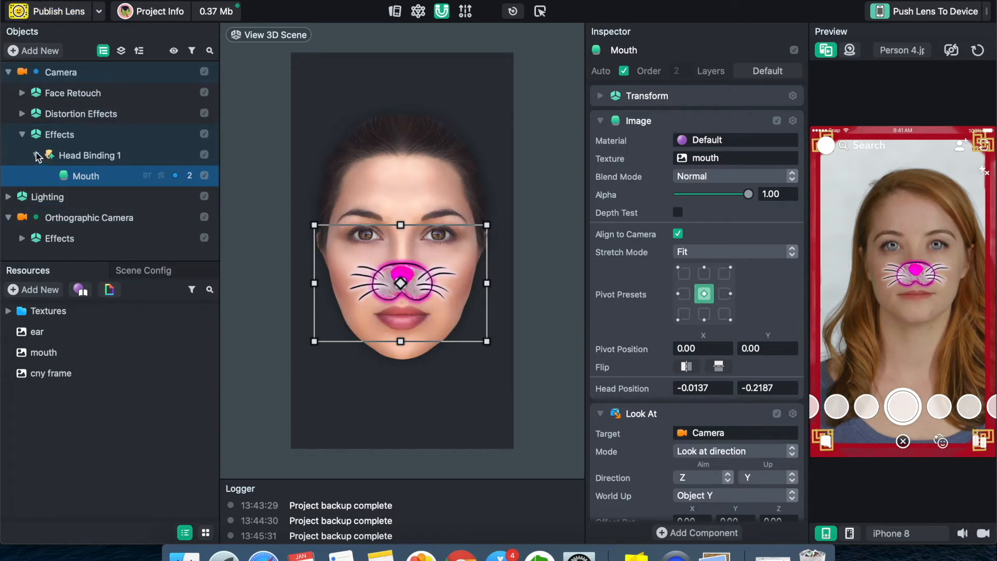
Step: Duplicate the Mouth object under Head Binding 1 and rename the copy as Left ear
right_click(121, 182)
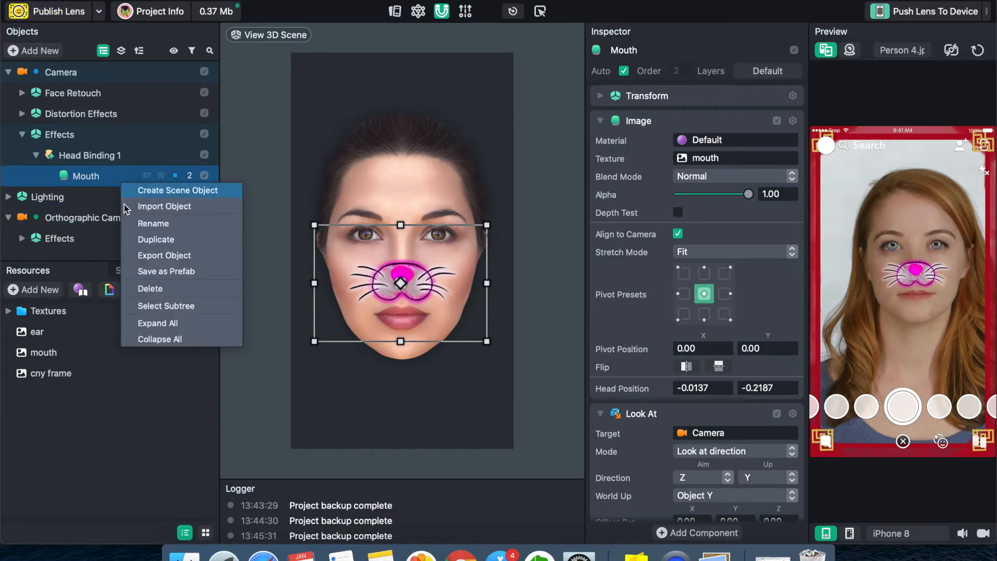
left_click(145, 240)
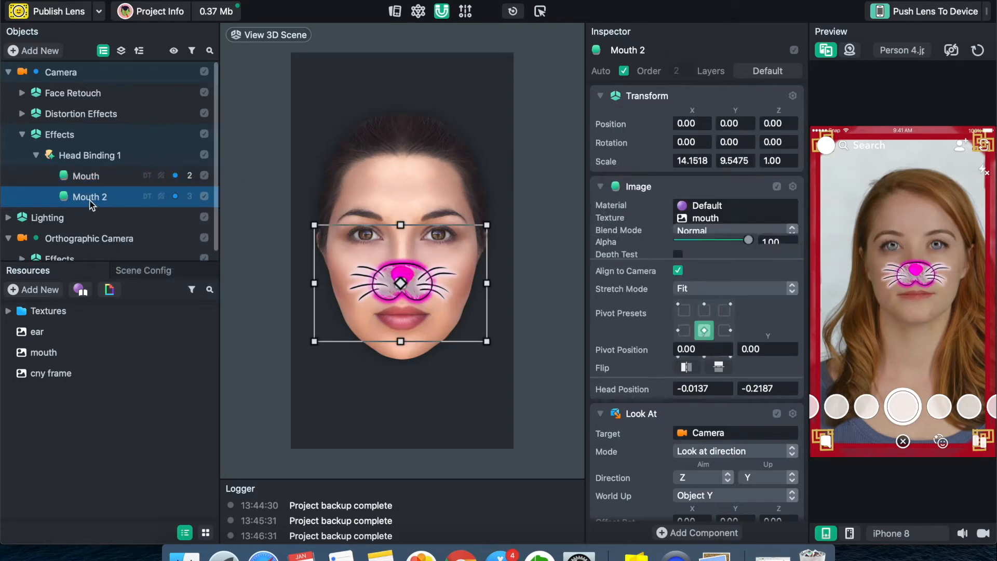
right_click(92, 203)
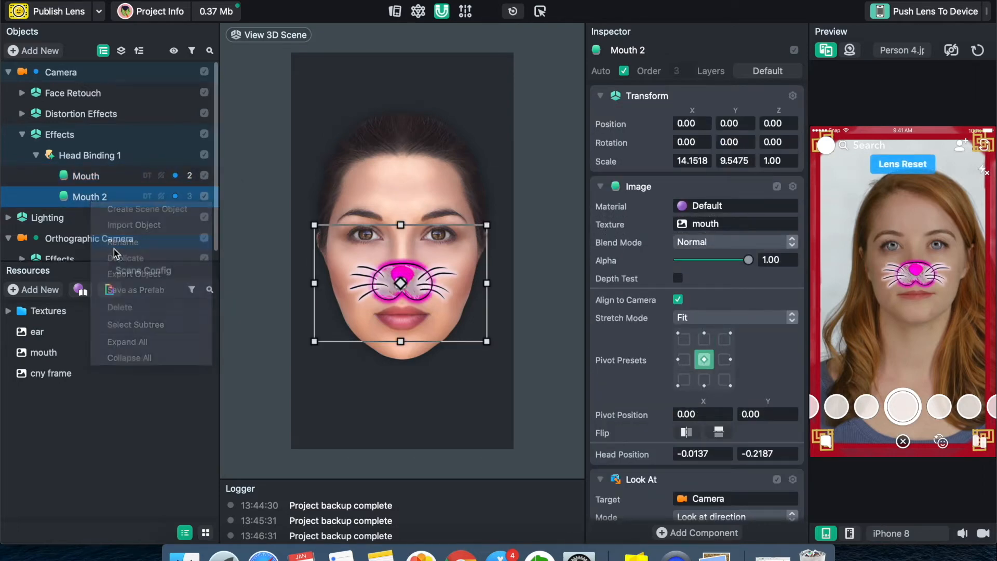
left_click(114, 248)
type("Left ear")
key("Return")
Step: Assign the ear texture to the Left ear object and move it onto the upper left of the head, at about X -3.75, Y 11.08
left_click(108, 200)
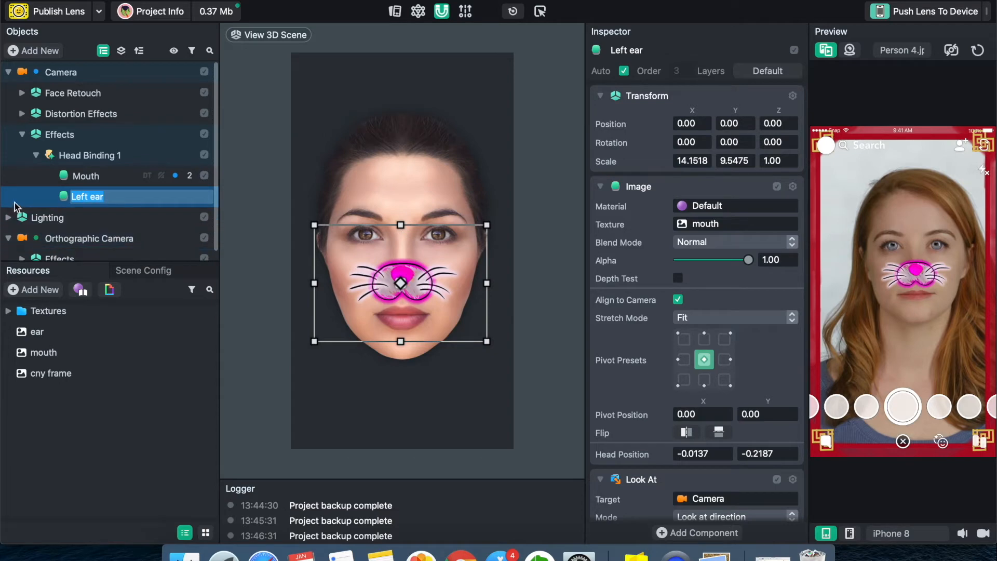
left_click(714, 224)
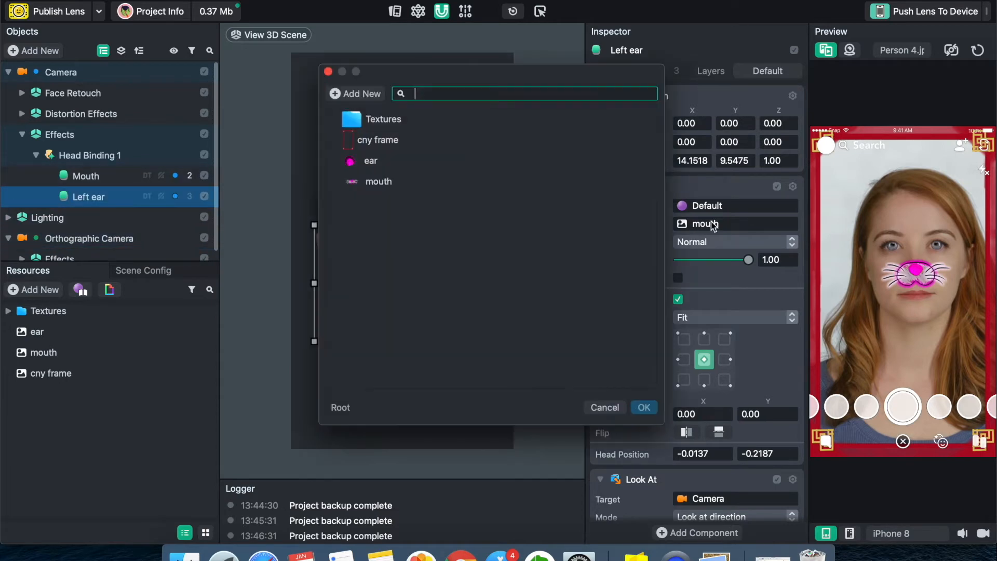
left_click(359, 168)
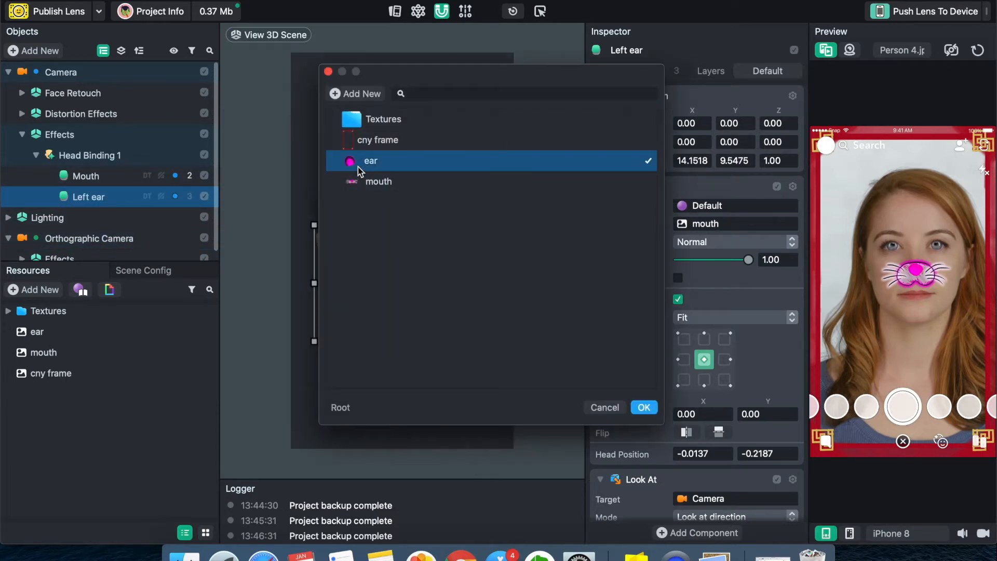
left_click(644, 407)
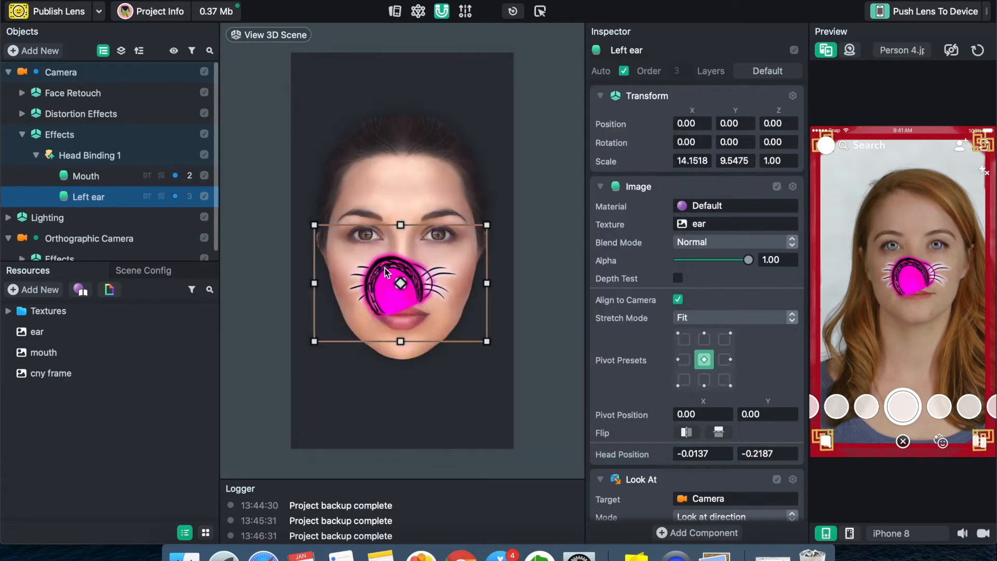
left_click_drag(385, 271, 357, 126)
mouse_move(382, 157)
left_mouse_down()
mouse_move(401, 148)
mouse_move(387, 159)
left_mouse_up()
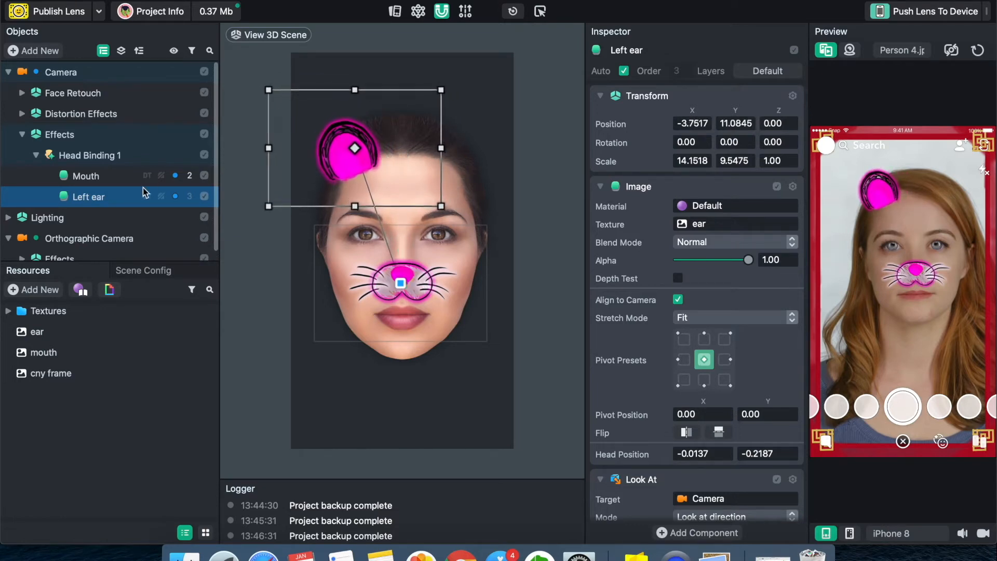
right_click(89, 203)
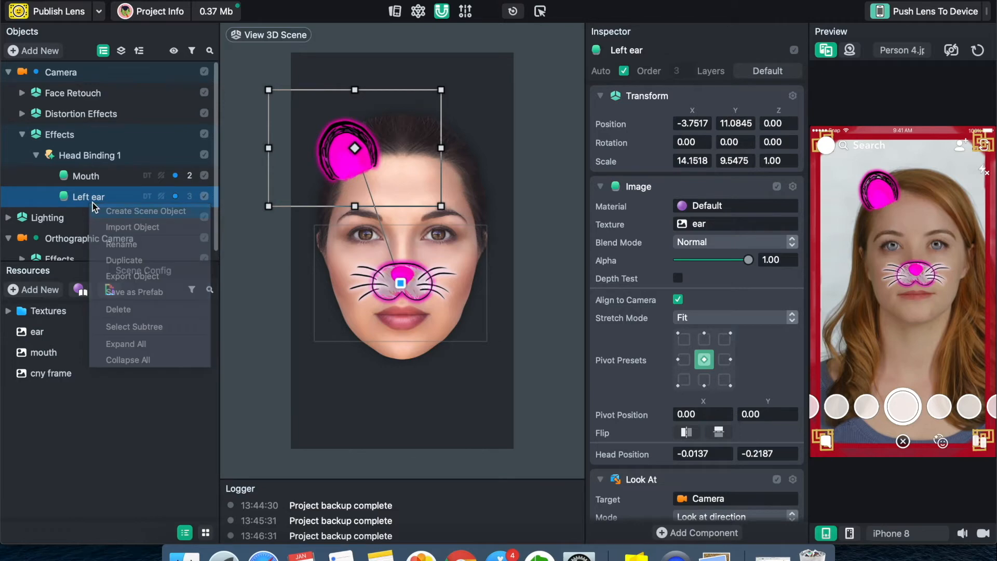
left_click(93, 204)
left_click(49, 197)
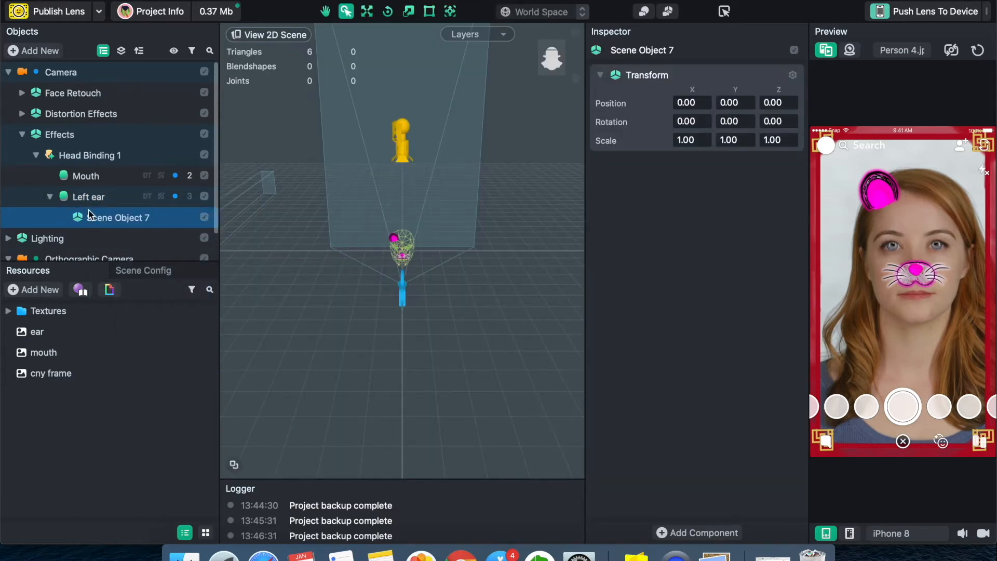
key("Delete")
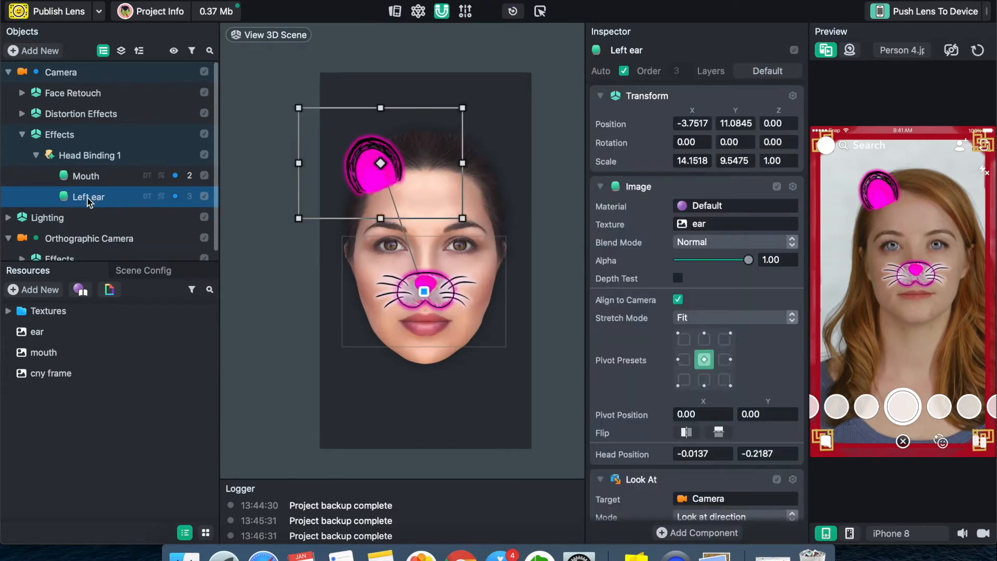
Step: Duplicate the Left ear object under Head Binding 1 and rename the copy as Right ear
right_click(87, 198)
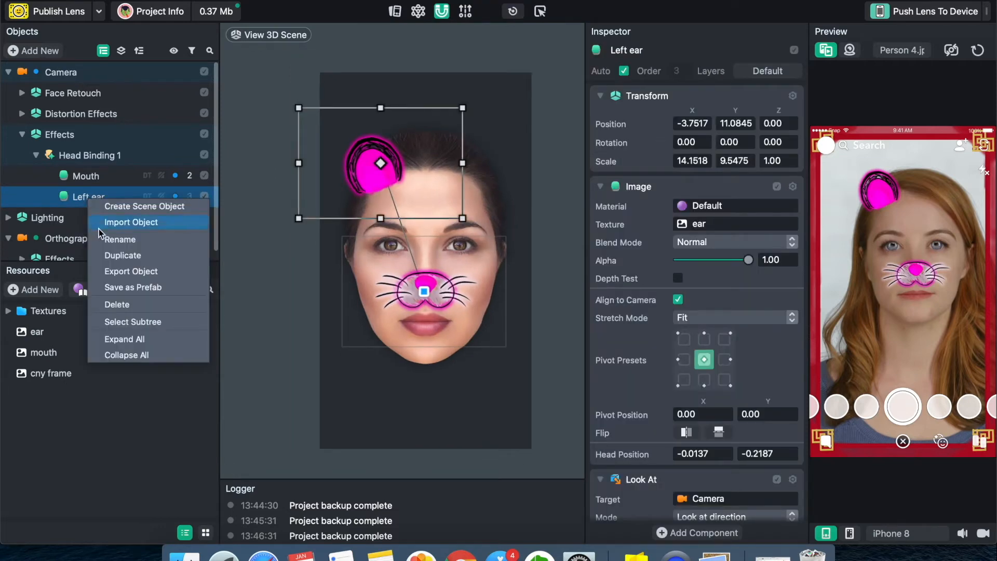
left_click(106, 257)
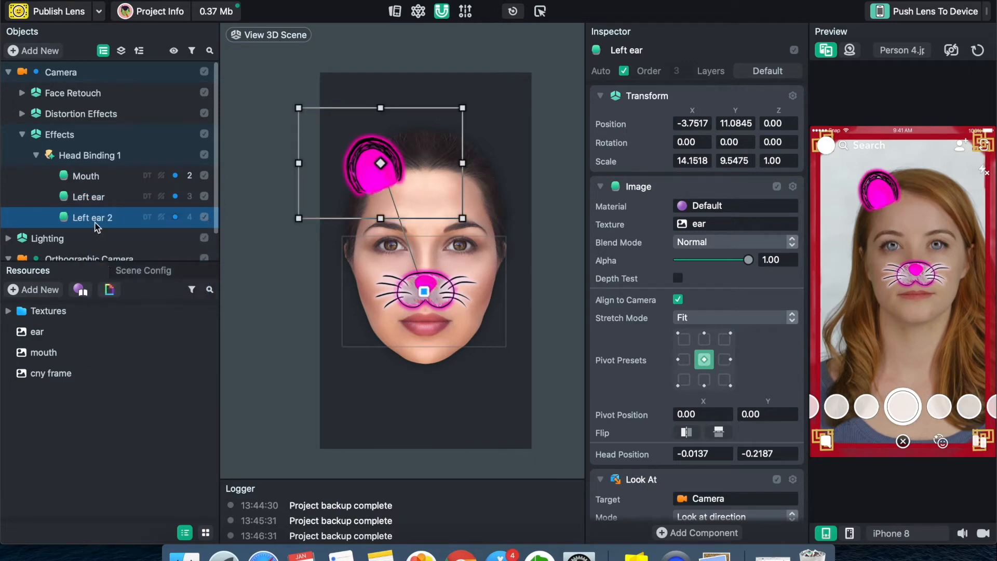
double_click(109, 219)
type("right")
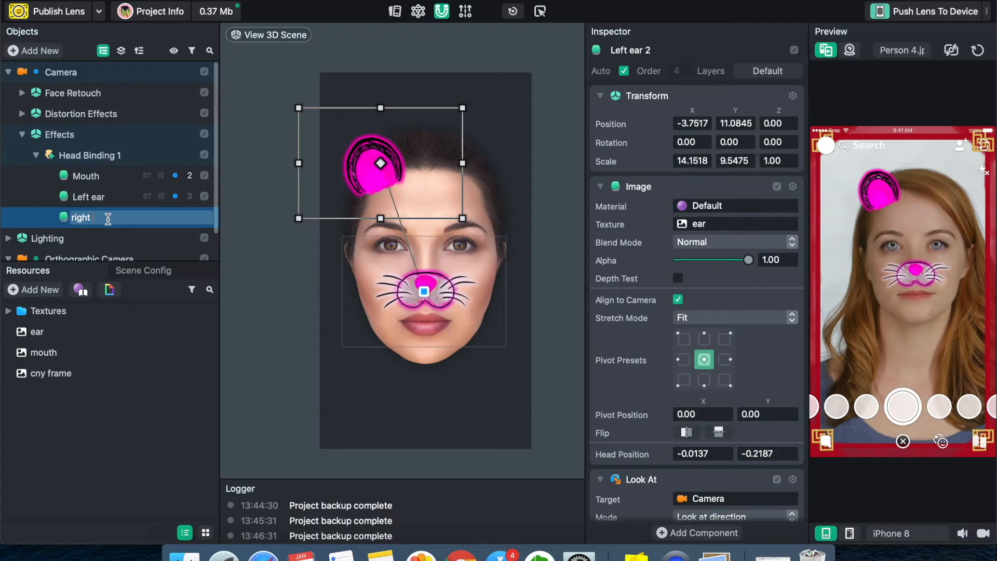
key("BackSpace")
key("BackSpace")
key("BackSpace")
type("ight ear")
key("Return")
Step: Move the Right ear image onto the upper right of the head, at about X 4.75, Y 10.34, and rotate it -39 degrees about Z
left_click_drag(407, 152, 500, 151)
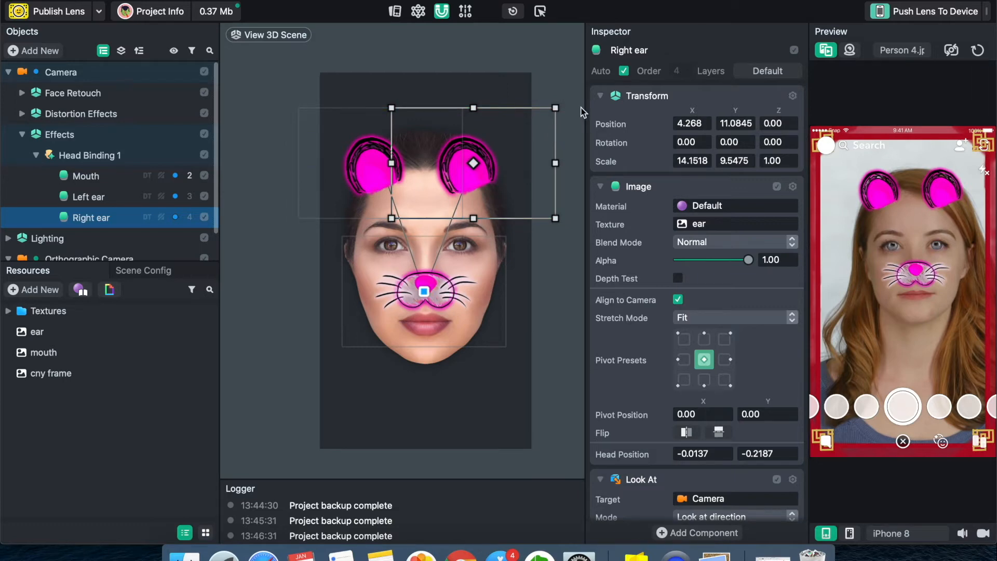
left_click(582, 111)
left_click(547, 125)
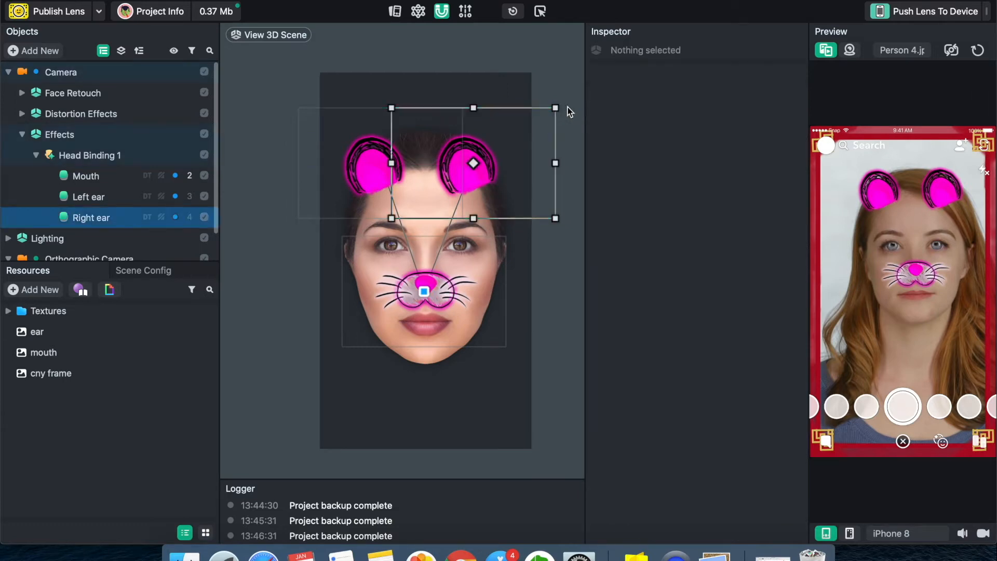
left_click_drag(562, 104, 582, 169)
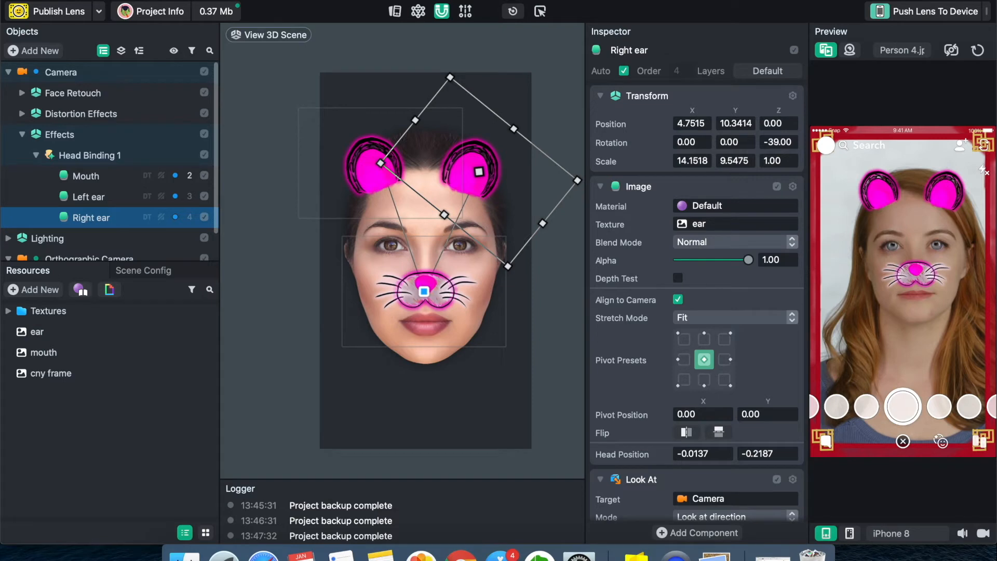
left_click(319, 170)
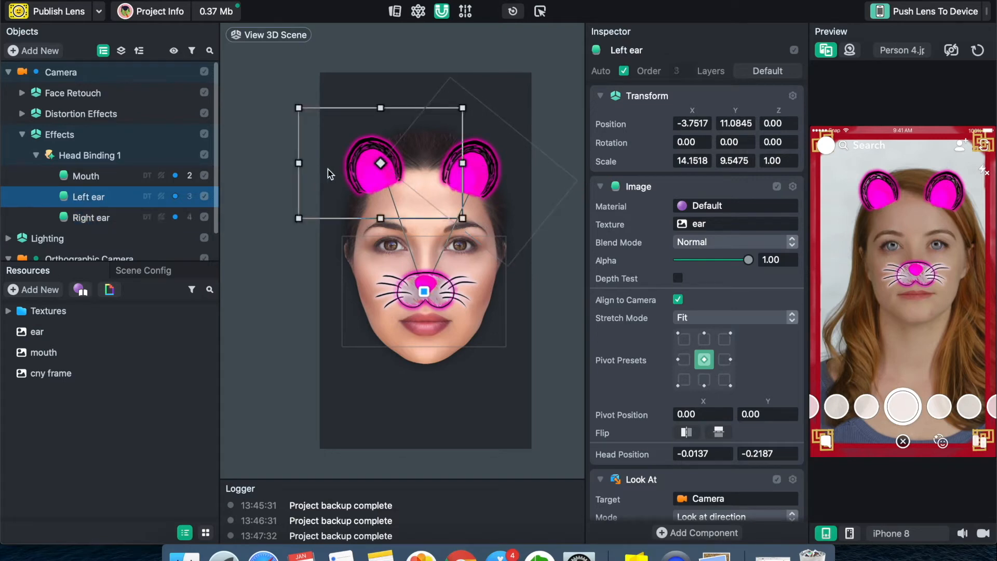
left_click_drag(323, 176, 326, 170)
left_click(39, 159)
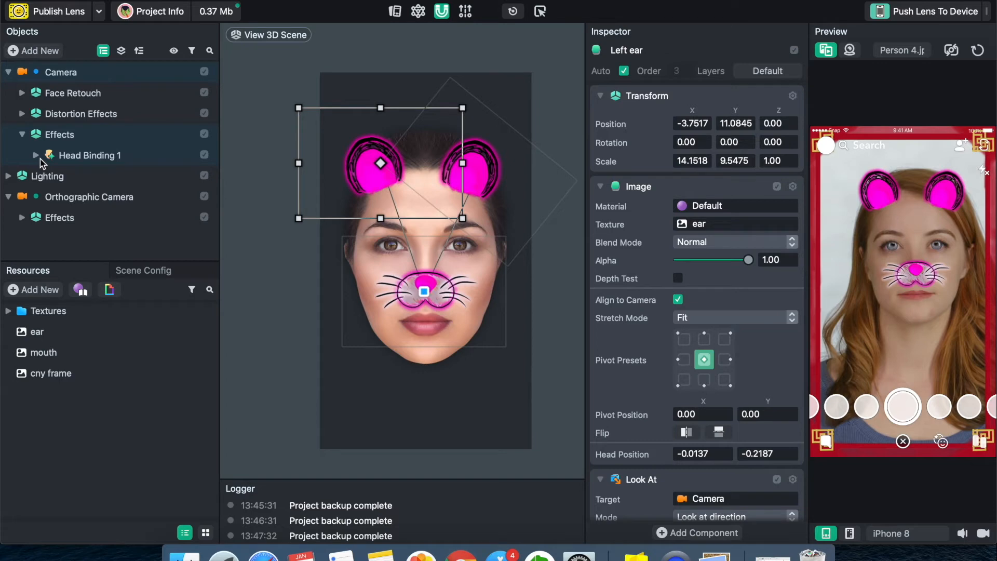
Step: Search the GIPHY stickers for "sparkle" and add the sticker of small scattered white stars as a resource
left_click(110, 296)
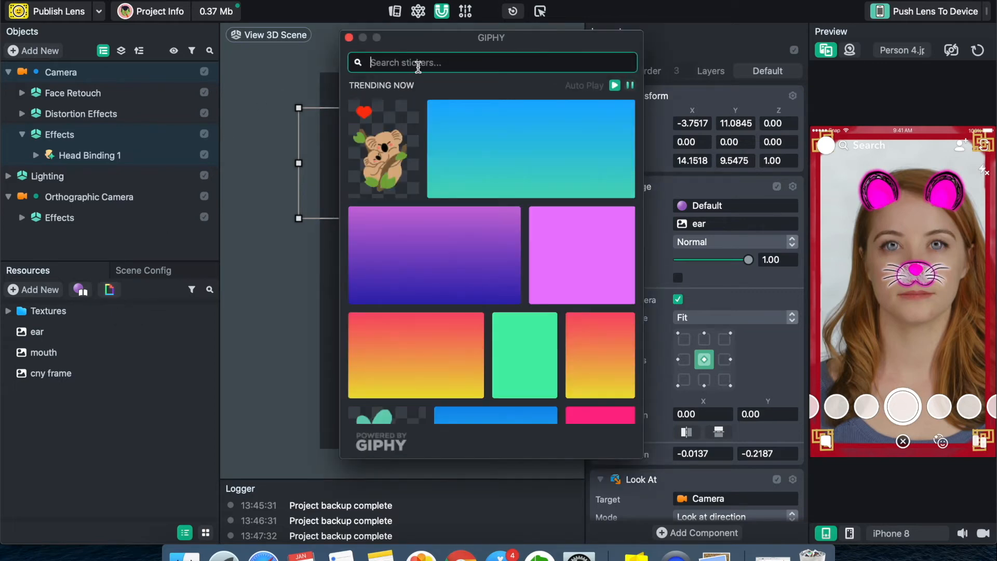
type("sparkle")
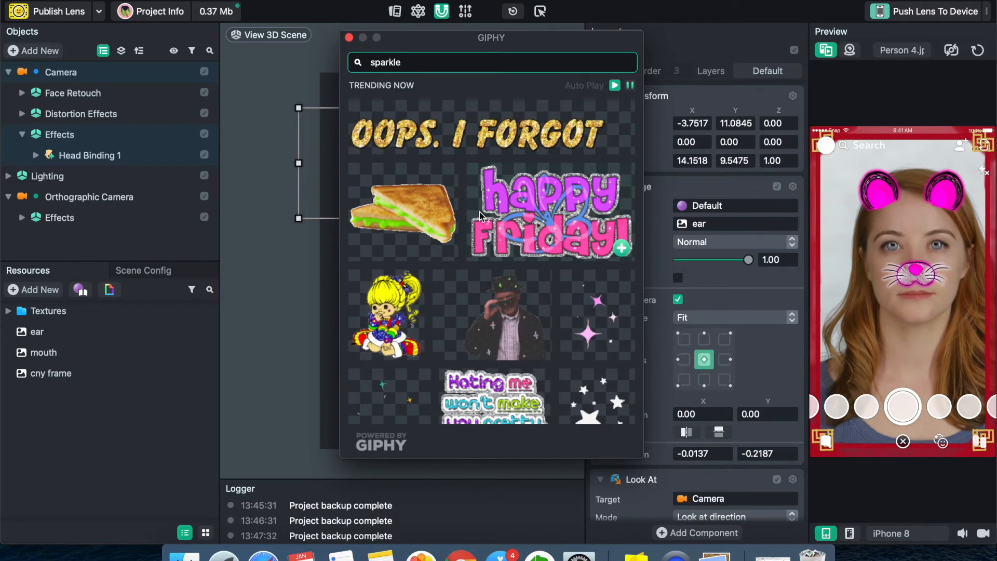
scroll(479, 212, "down", 3)
scroll(479, 212, "down", 5)
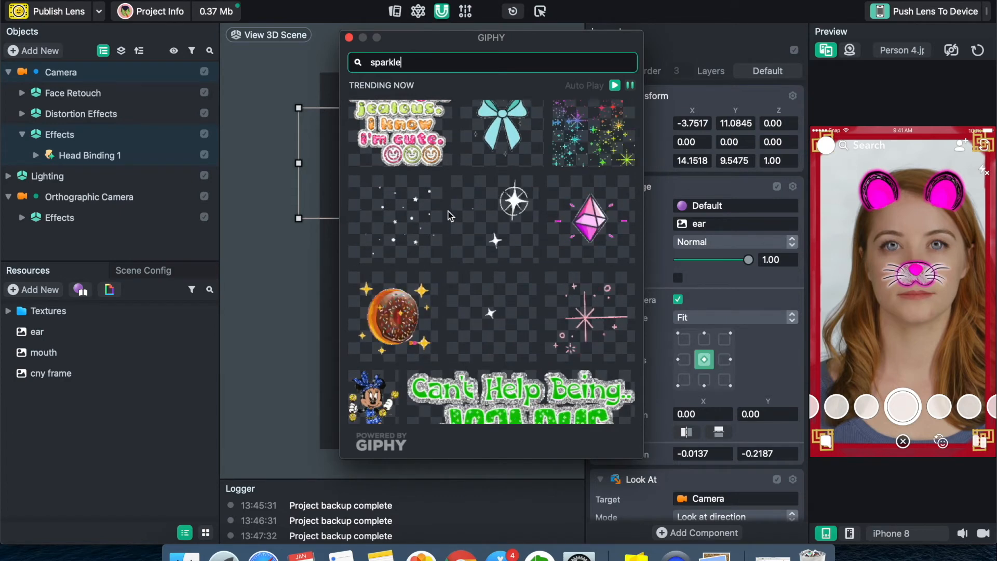
scroll(406, 221, "down", 4)
scroll(406, 221, "down", 4)
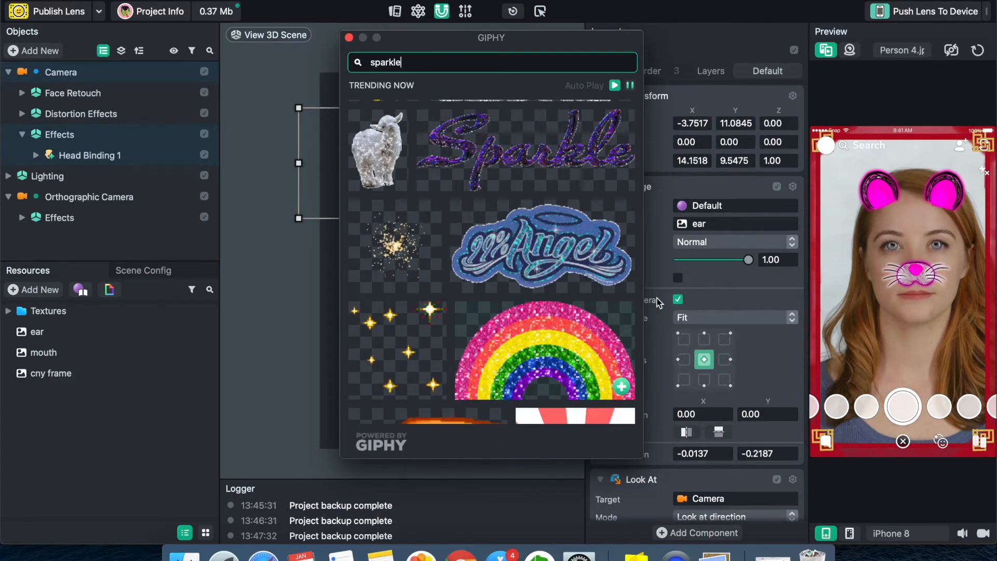
scroll(445, 274, "up", 5)
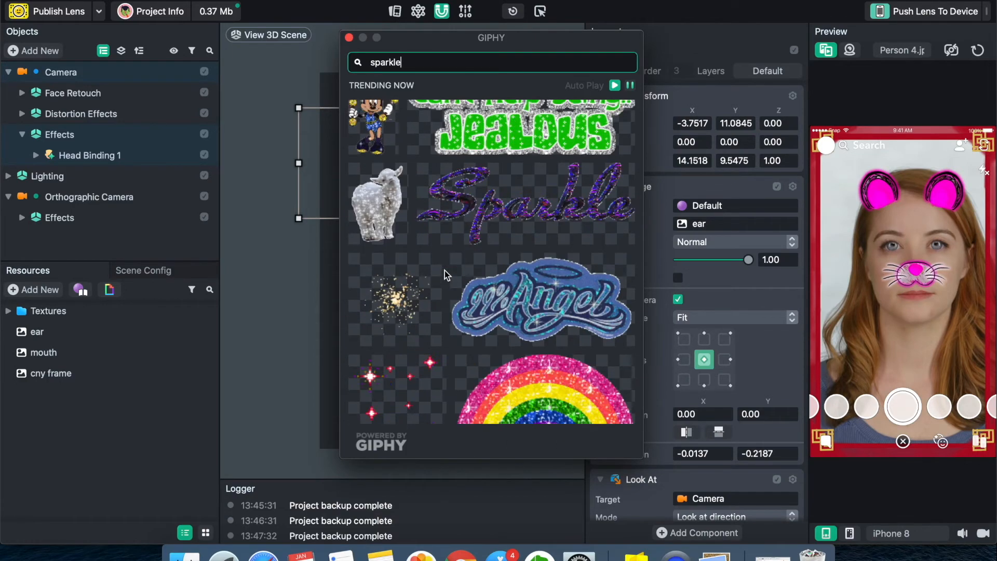
scroll(445, 270, "up", 2)
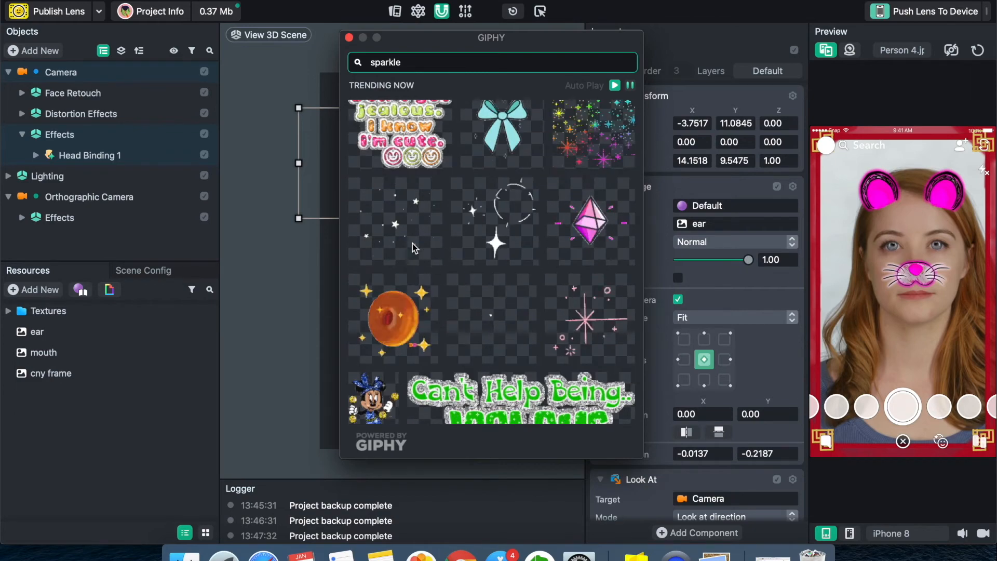
left_click(429, 253)
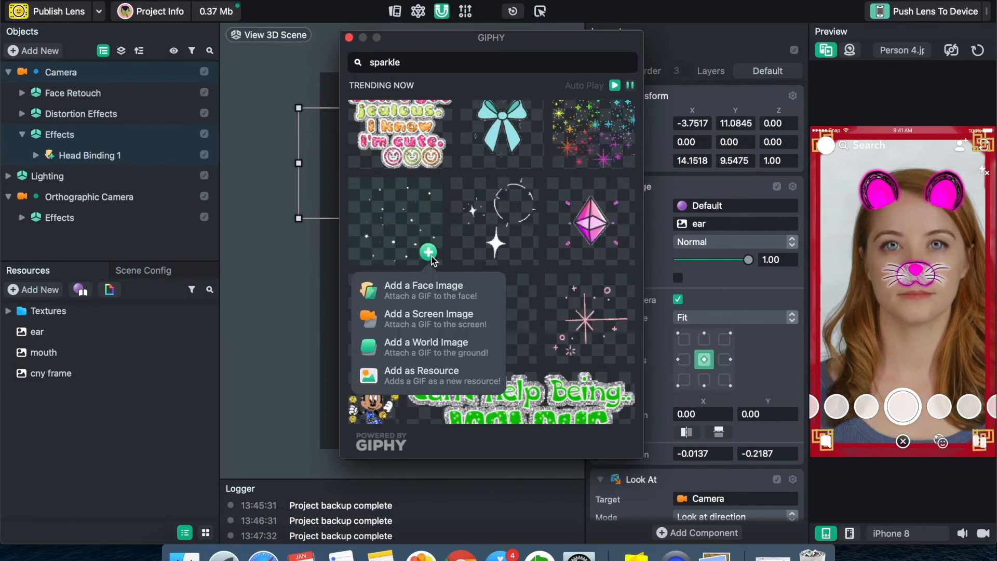
left_click(408, 220)
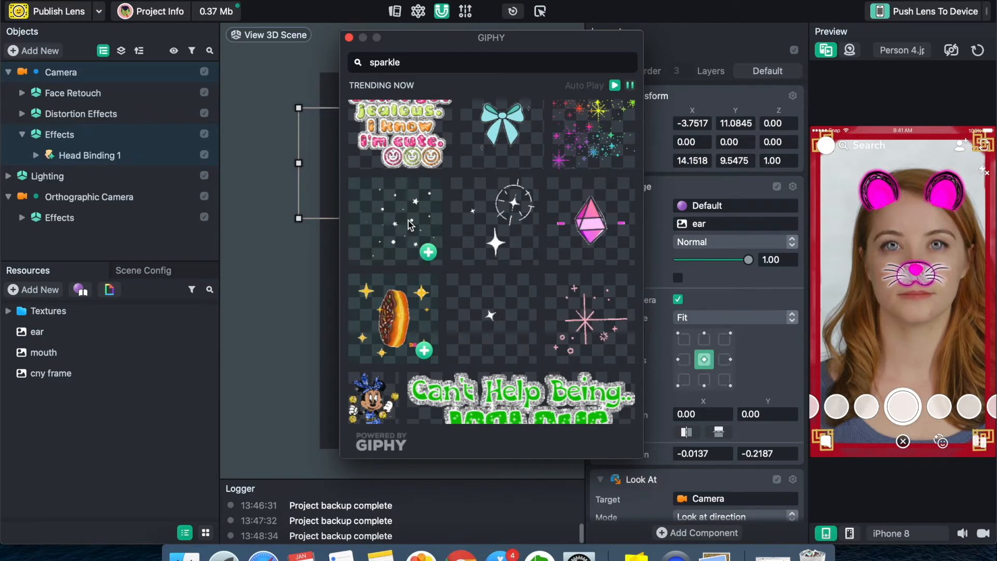
left_click(429, 253)
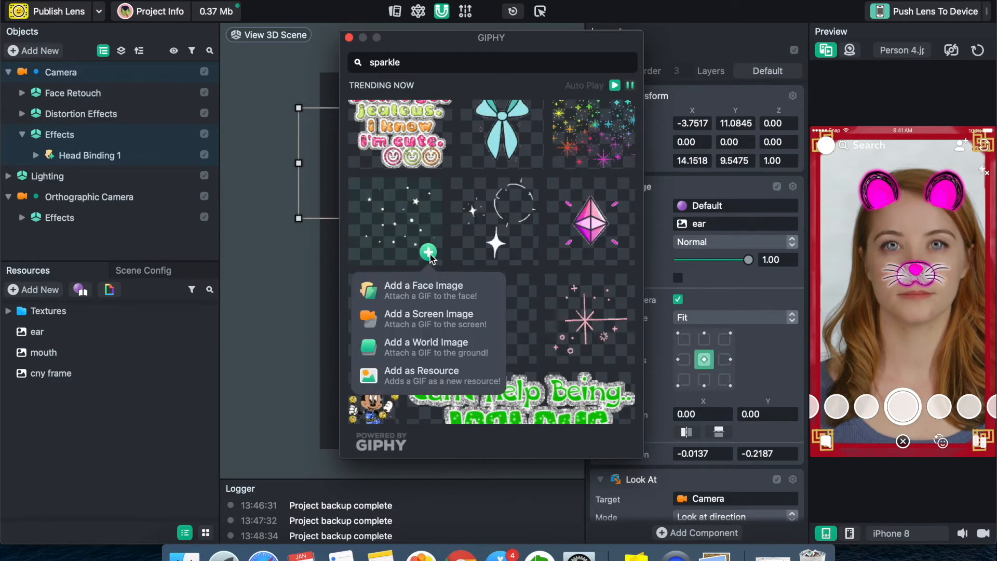
left_click(430, 380)
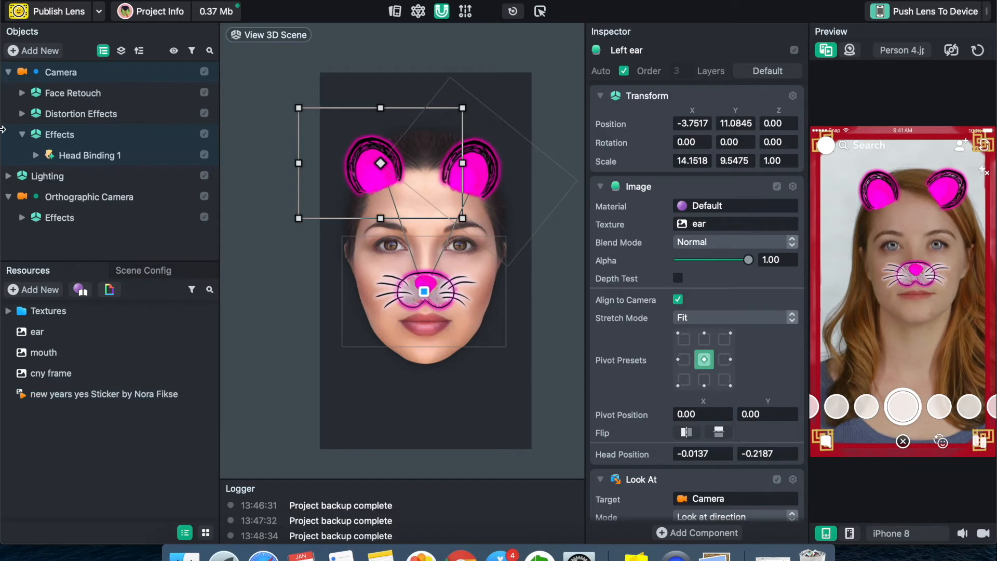
Step: Add a general Image Object to the scene
left_click(38, 55)
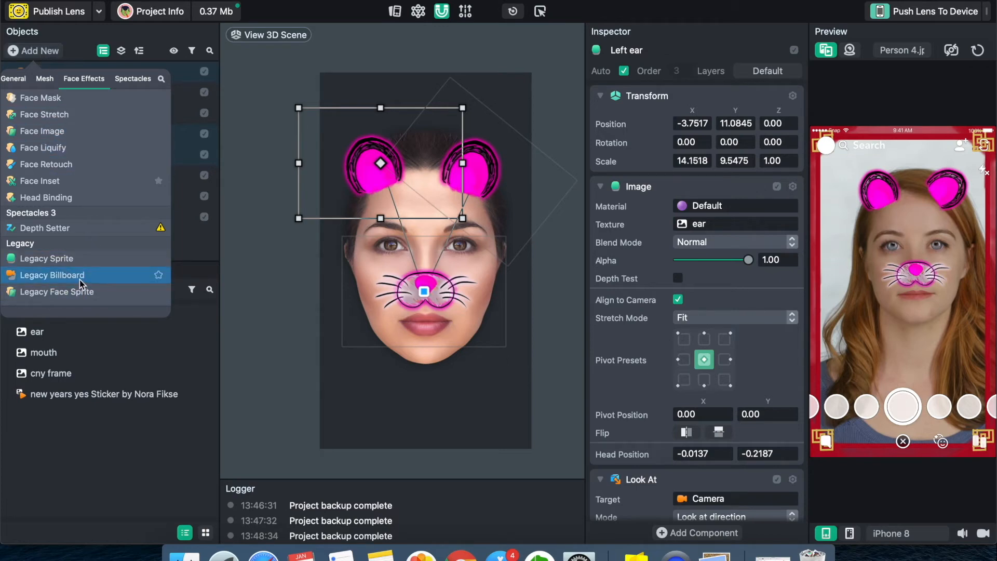
scroll(73, 223, "down", 2)
scroll(73, 222, "up", 6)
scroll(73, 223, "up", 10)
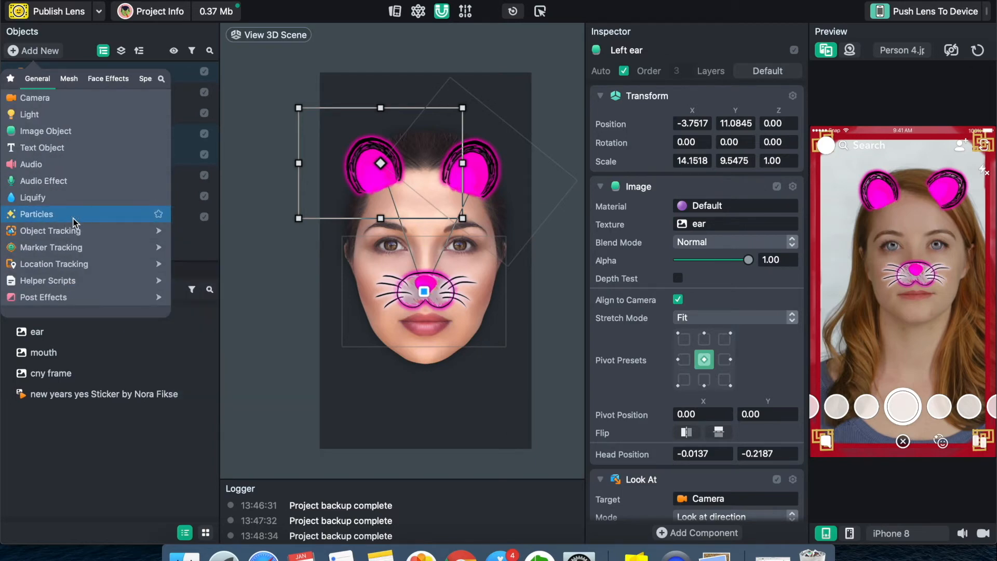
scroll(73, 223, "up", 3)
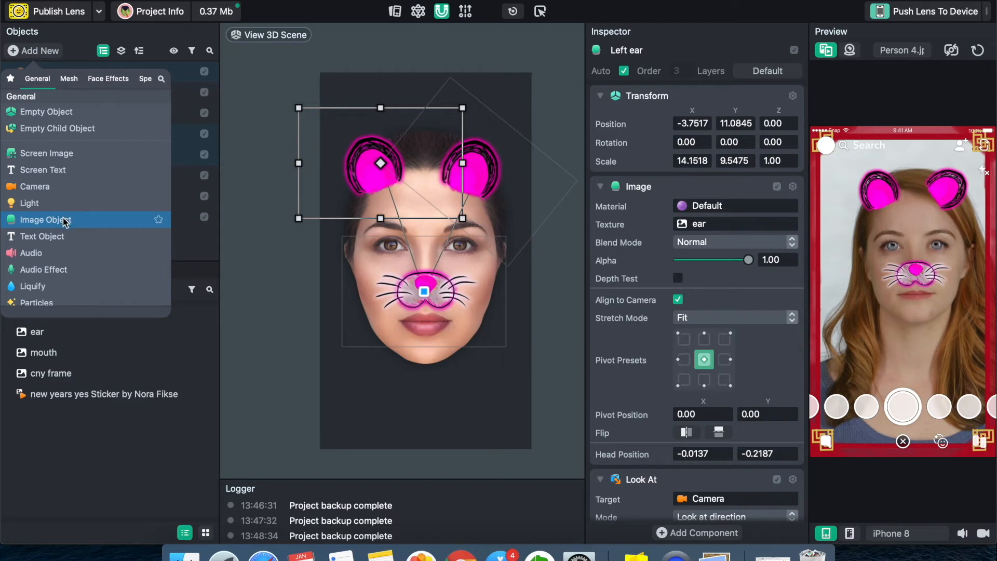
left_click(65, 222)
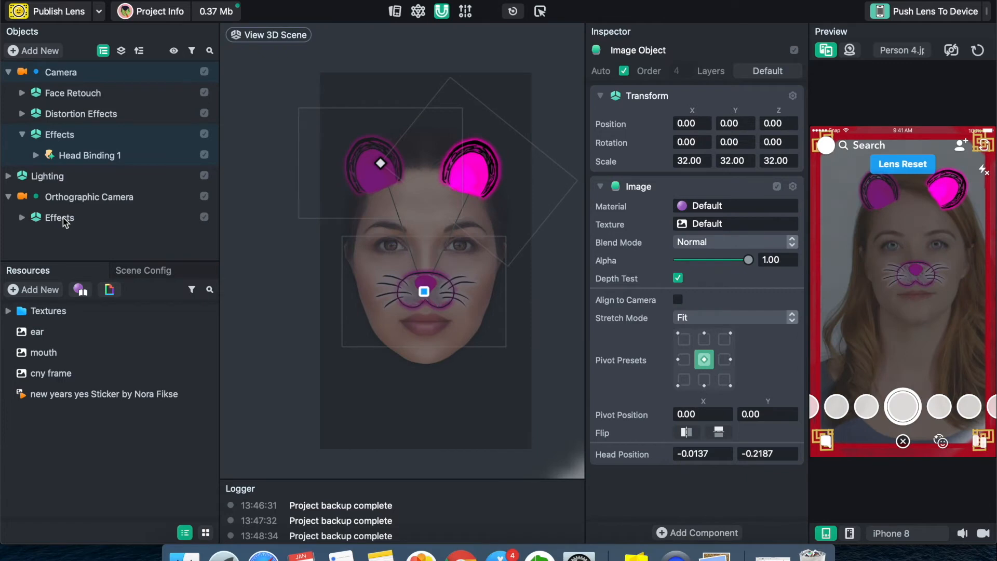
Step: Move the new Image Object out of Left ear and place it directly under Camera
left_click(47, 217)
left_click(21, 217)
left_click(62, 238)
left_click(22, 217)
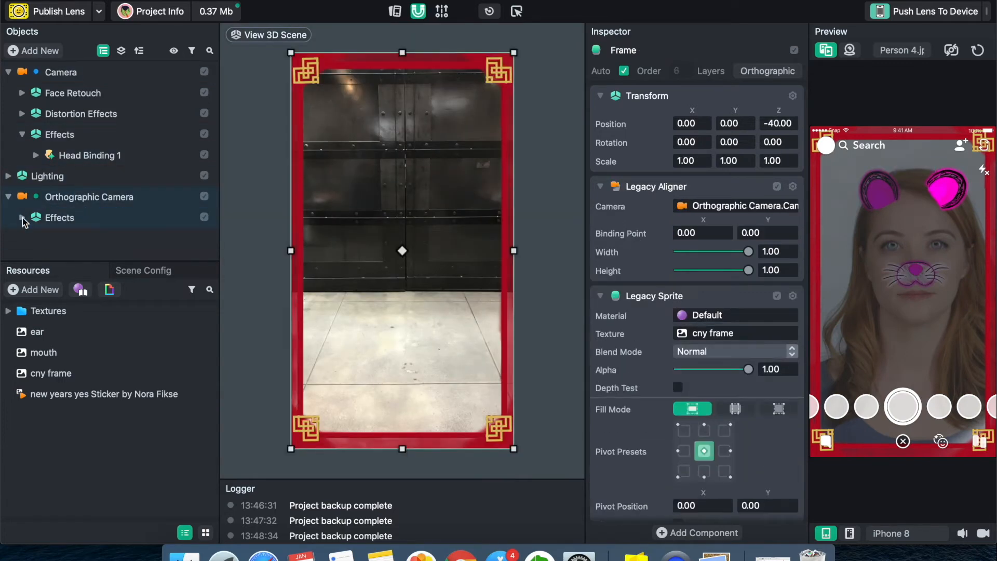
left_click(36, 155)
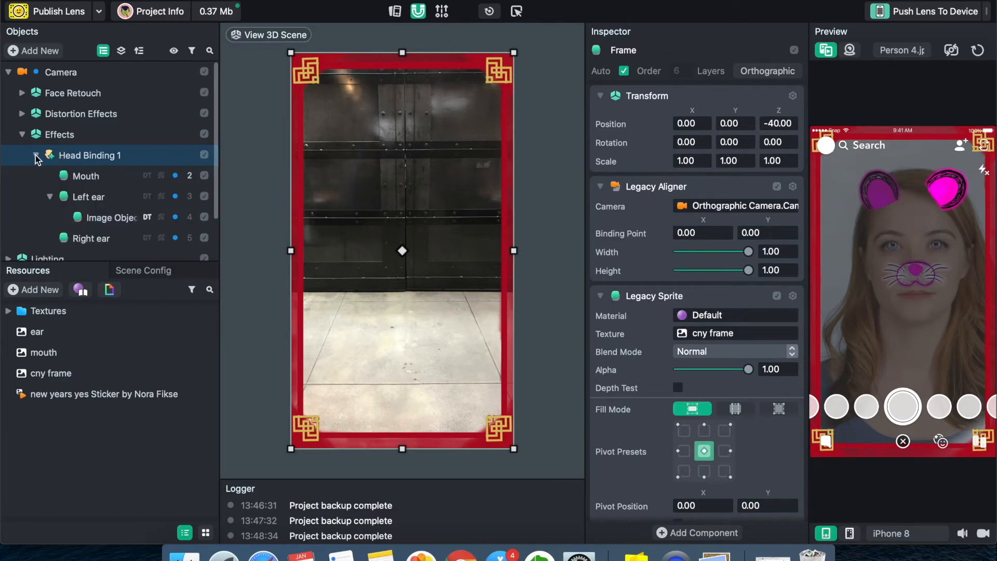
left_click_drag(98, 218, 17, 253)
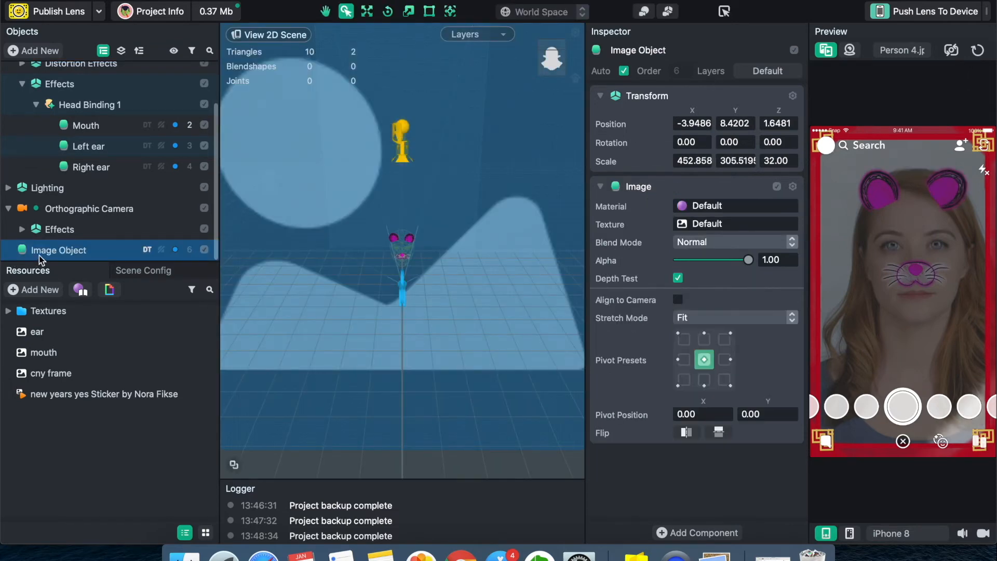
scroll(39, 255, "up", 4)
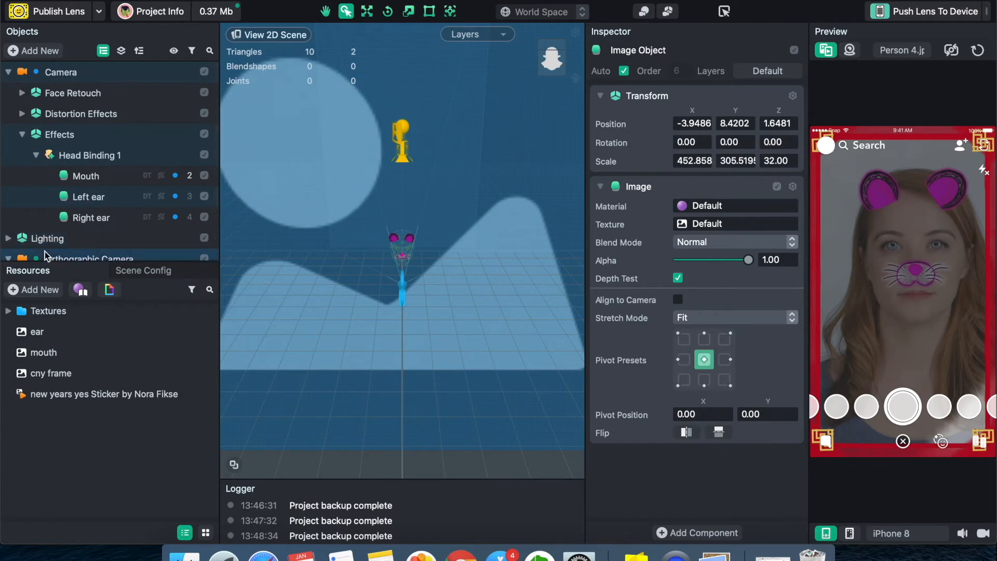
scroll(44, 252, "down", 4)
mouse_move(44, 252)
left_mouse_down()
mouse_move(52, 68)
mouse_move(68, 77)
left_mouse_up()
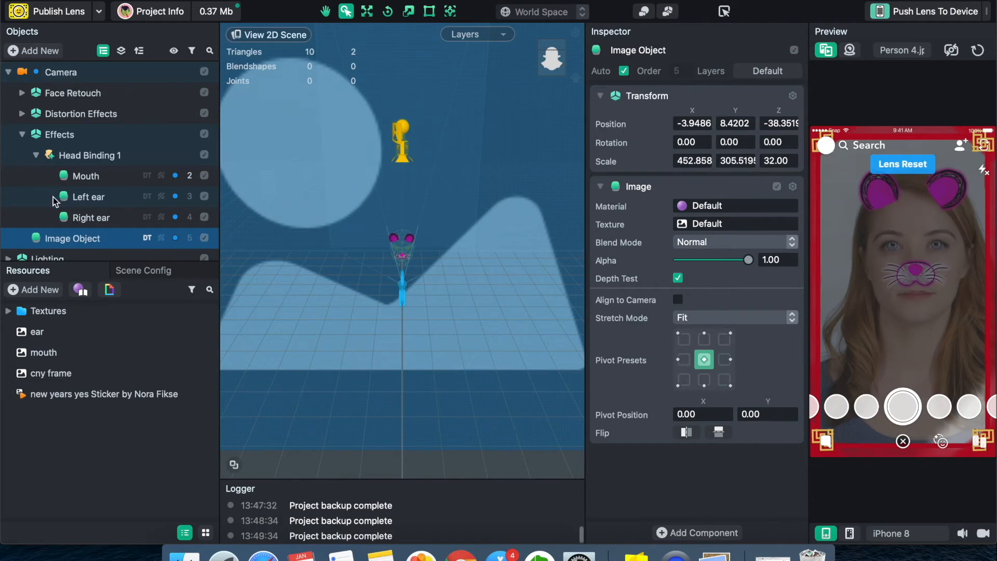
left_click(70, 236)
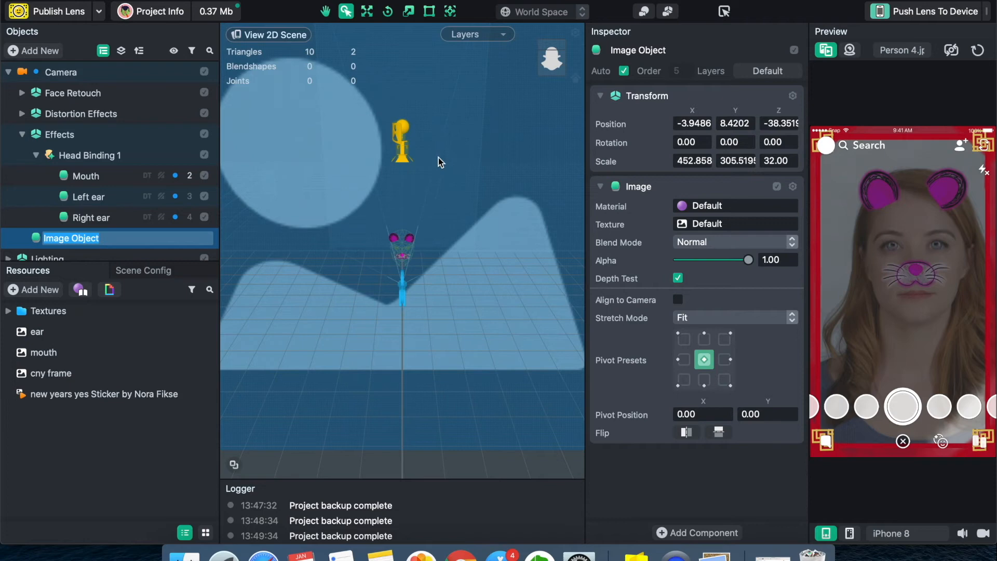
Step: Assign the new years star sticker as the texture of the Image Object
left_click(676, 225)
left_click(450, 203)
double_click(451, 203)
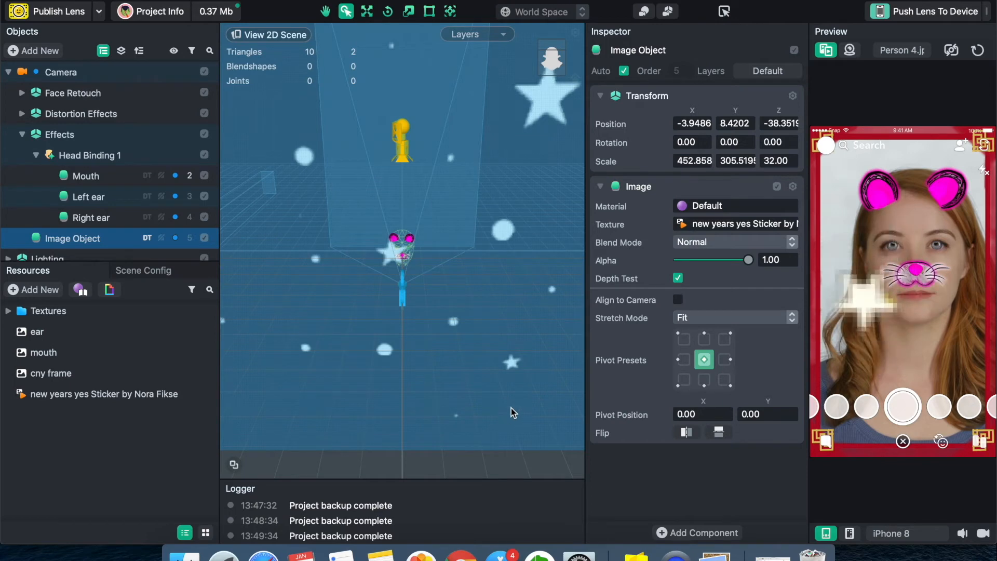
Step: Set the Image Object's scale to 1 on X, Y and Z and bring it into focus in the scene
left_click(696, 161)
type("1")
key("Return")
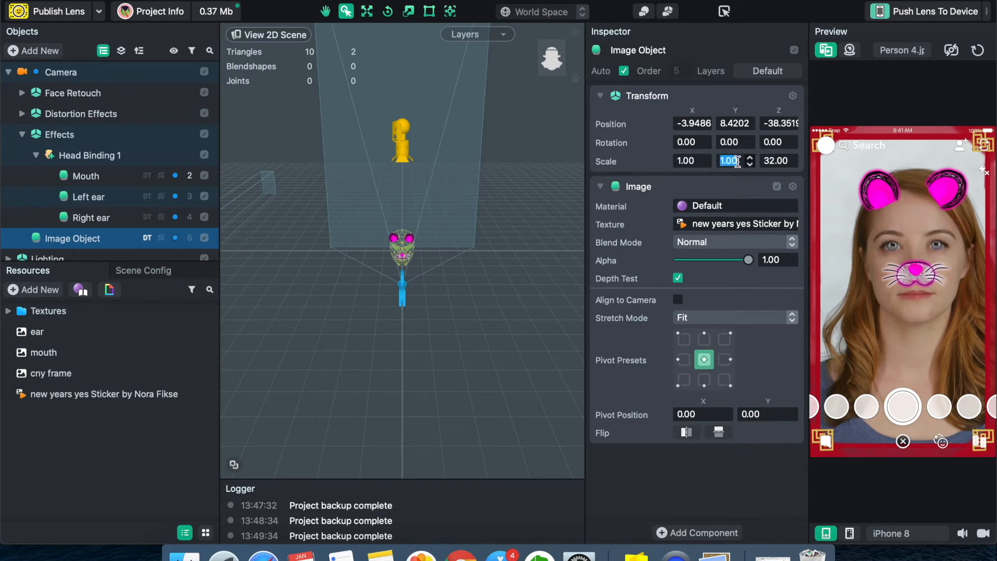
left_click(771, 160)
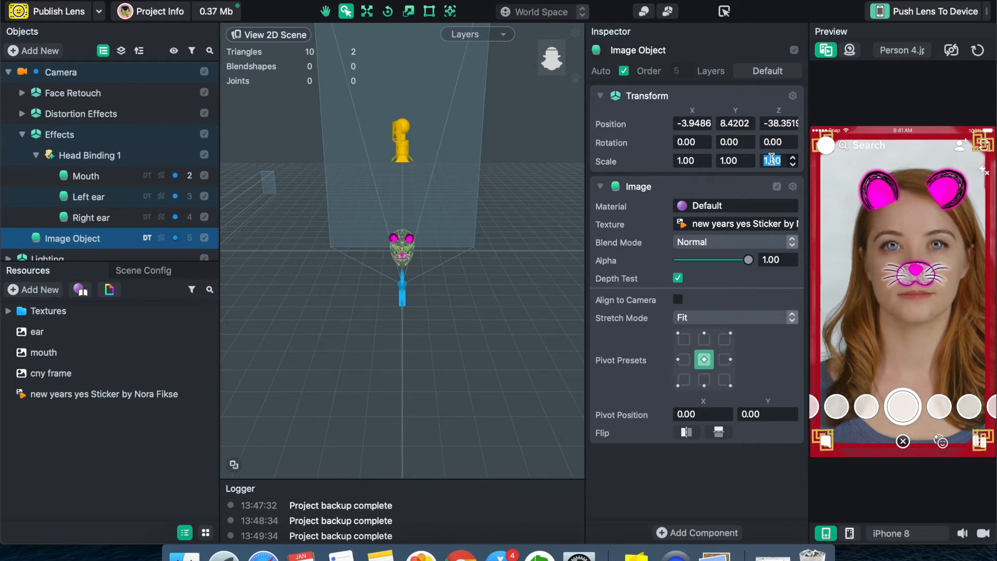
double_click(109, 240)
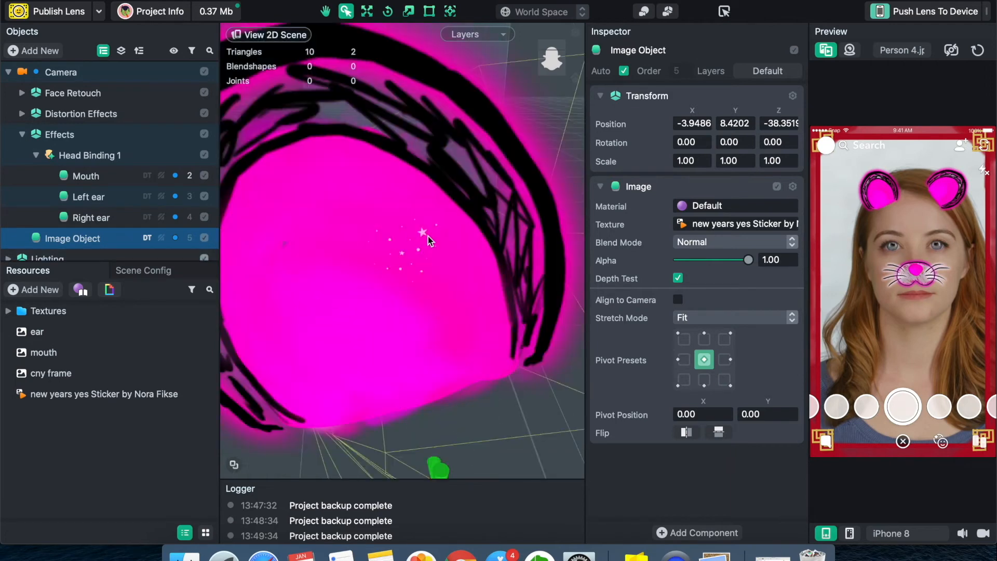
left_click(428, 236)
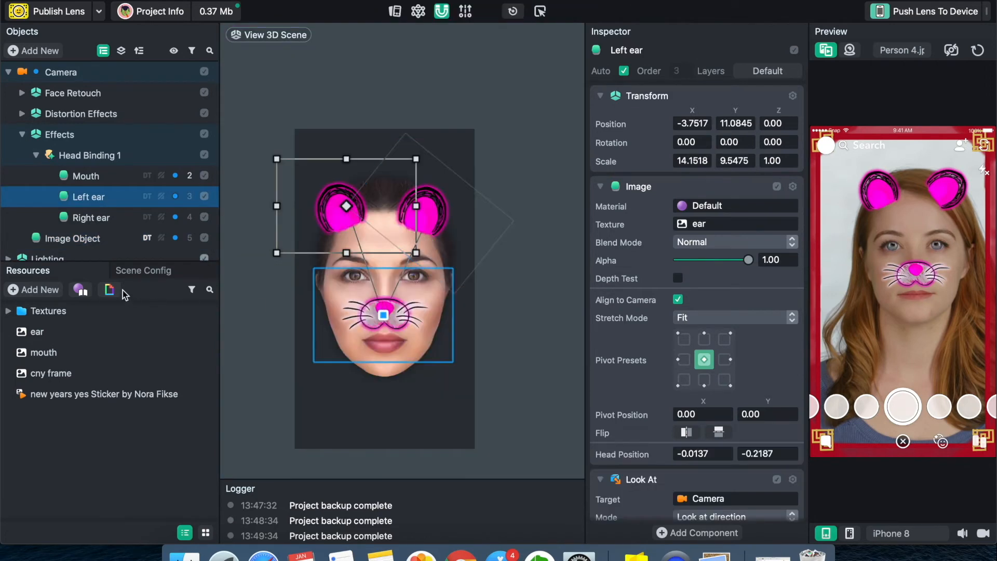
Step: Delete the Image Object from under Camera
left_click(101, 242)
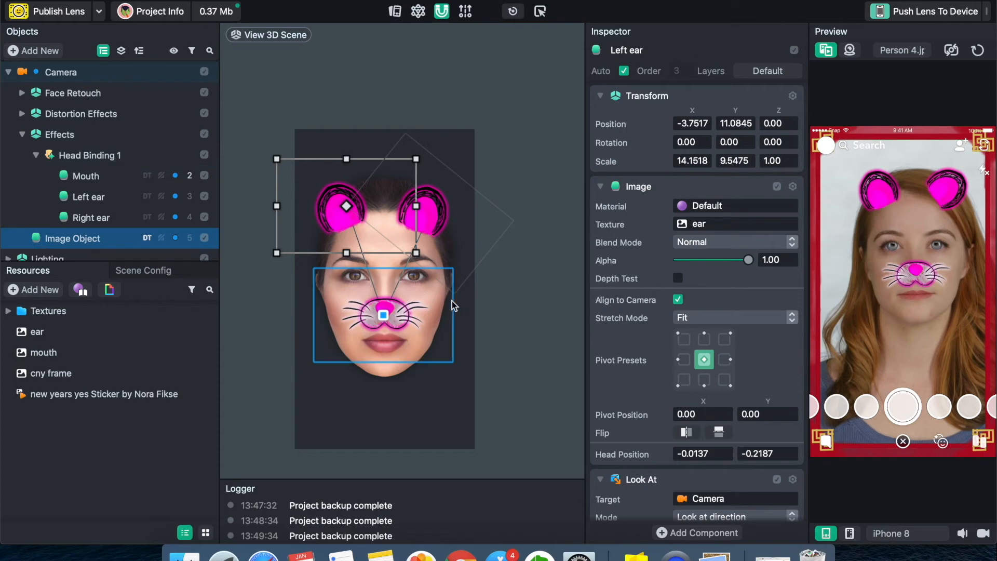
right_click(110, 251)
left_click(138, 353)
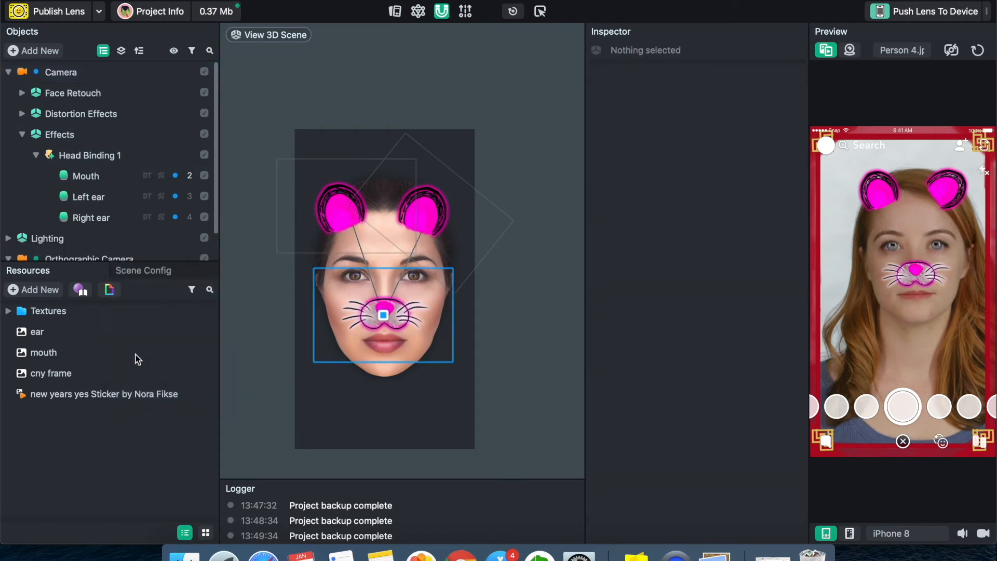
Step: Add a Legacy Sprite to the Effects group of the Orthographic Camera
left_click(112, 394)
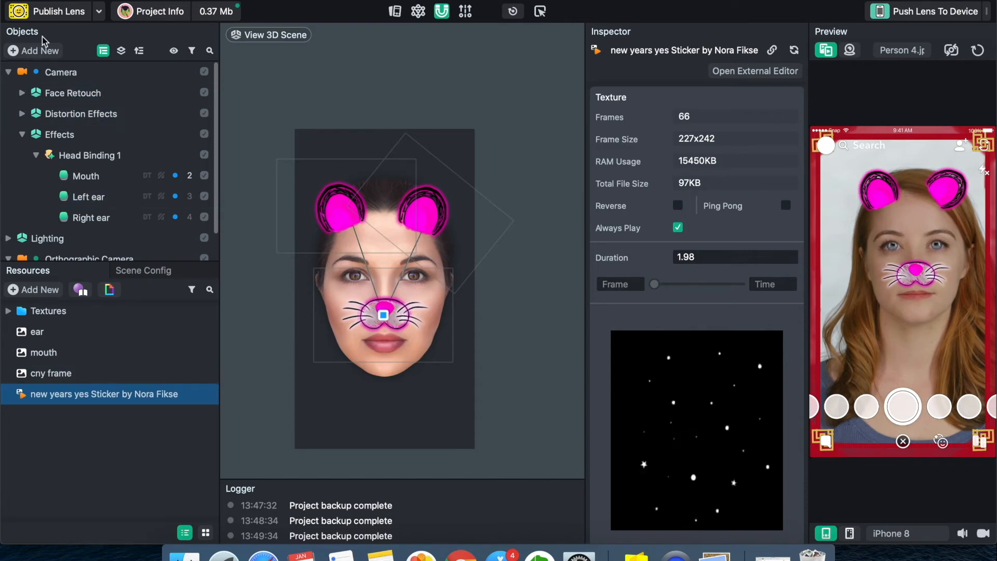
left_click(48, 52)
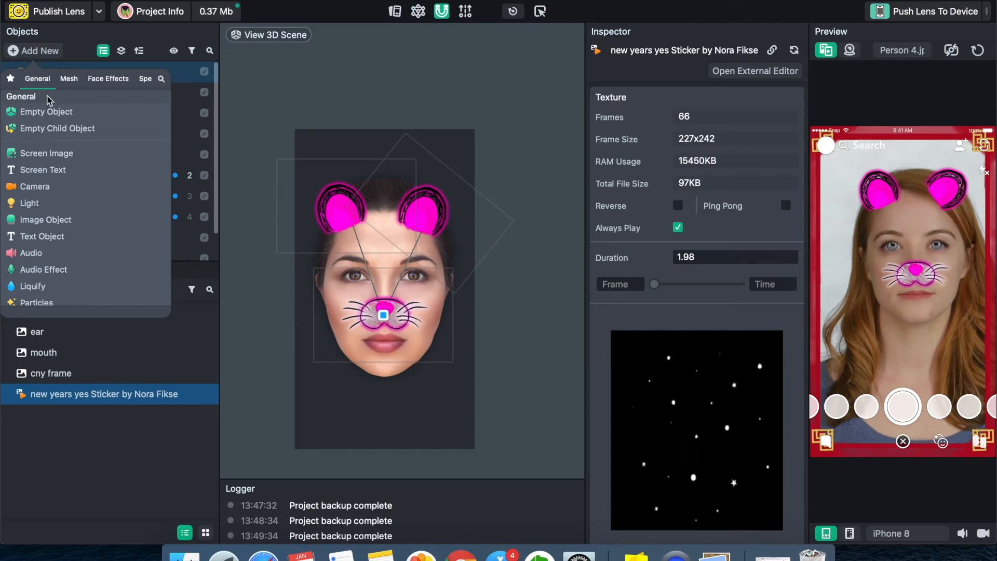
scroll(69, 125, "up", 1)
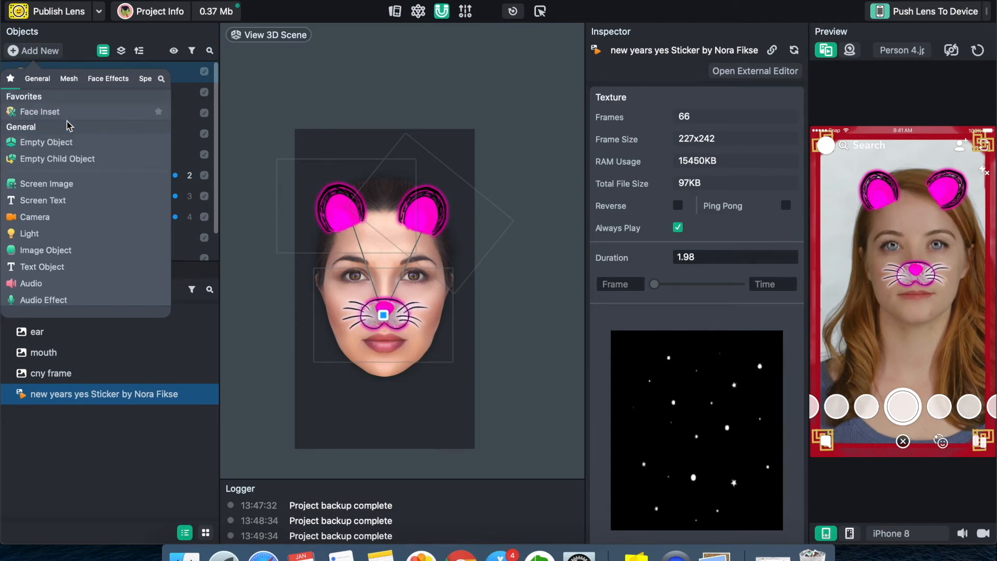
scroll(50, 86, "down", 1)
scroll(76, 141, "up", 1)
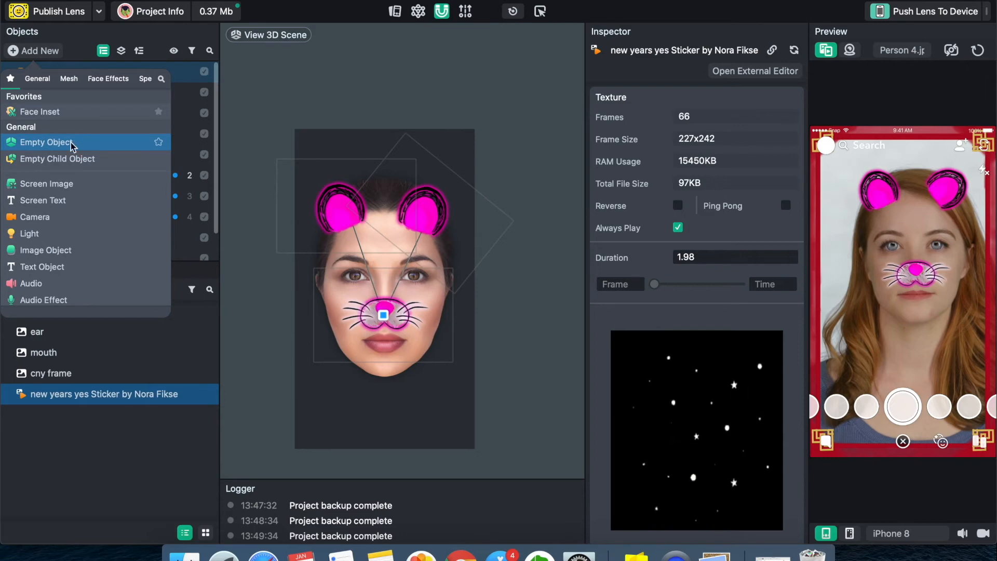
scroll(71, 145, "down", 10)
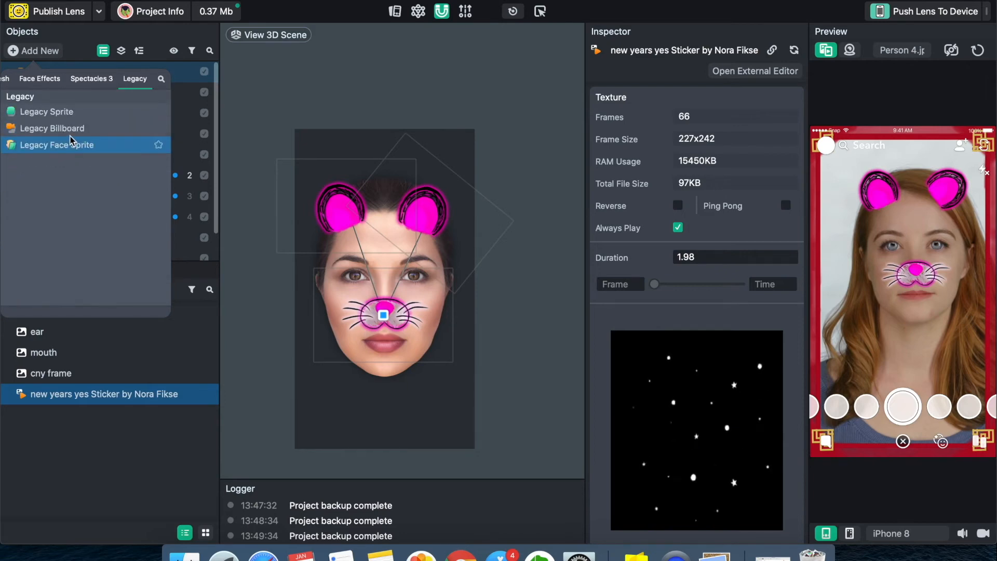
left_click(71, 131)
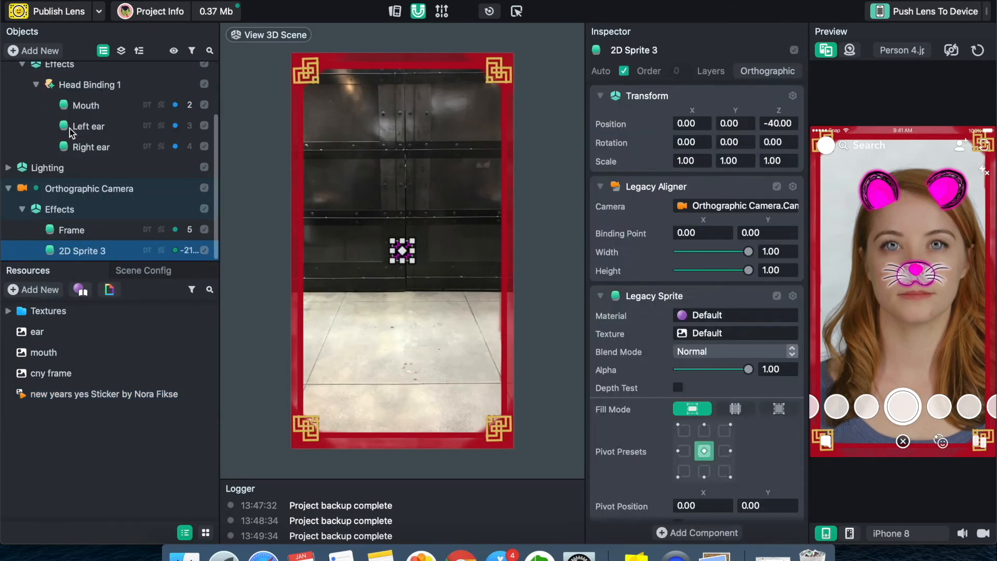
Step: Rename the new 2D sprite as Sparkle 1
right_click(92, 255)
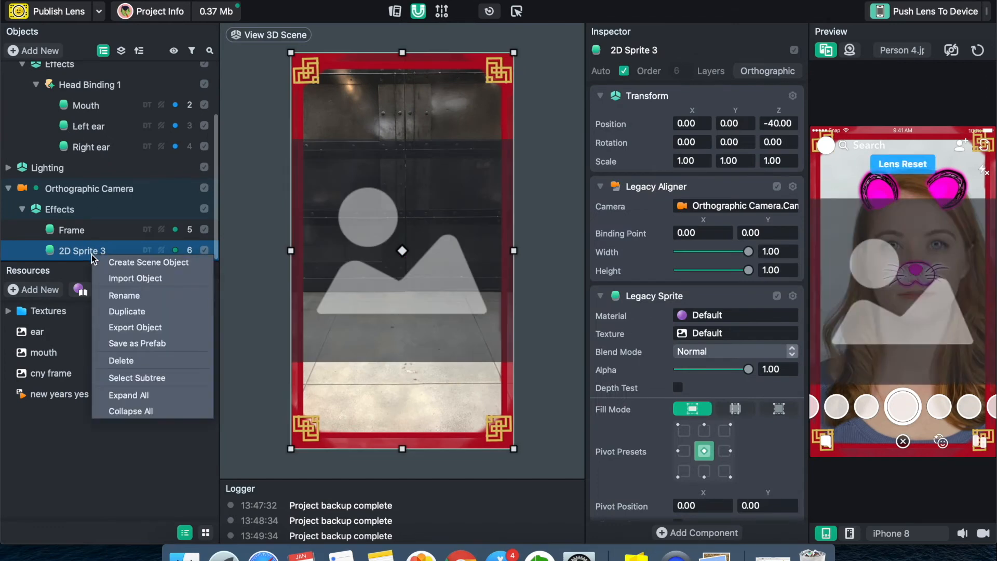
left_click(130, 297)
type("s")
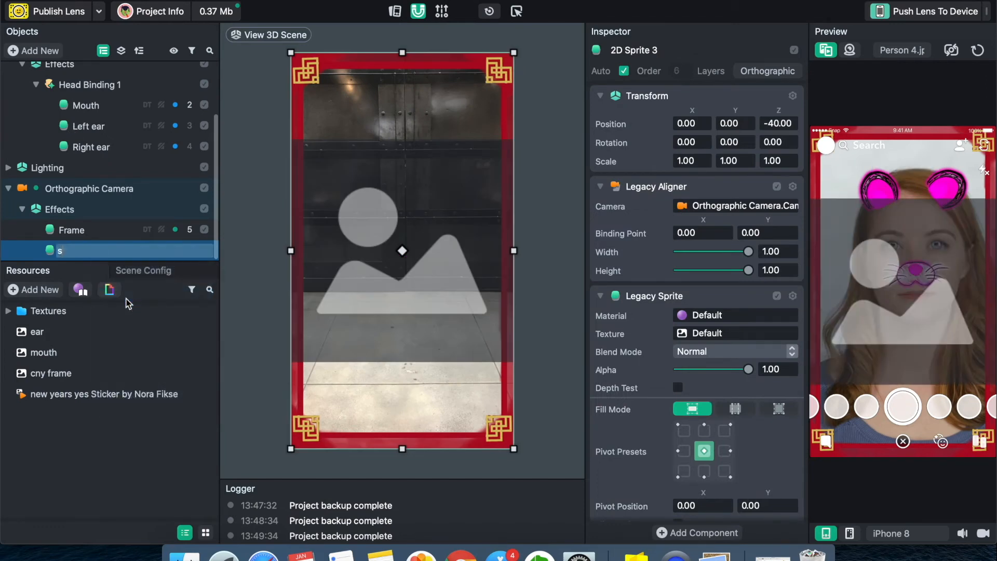
type("parkle 1")
key("Return")
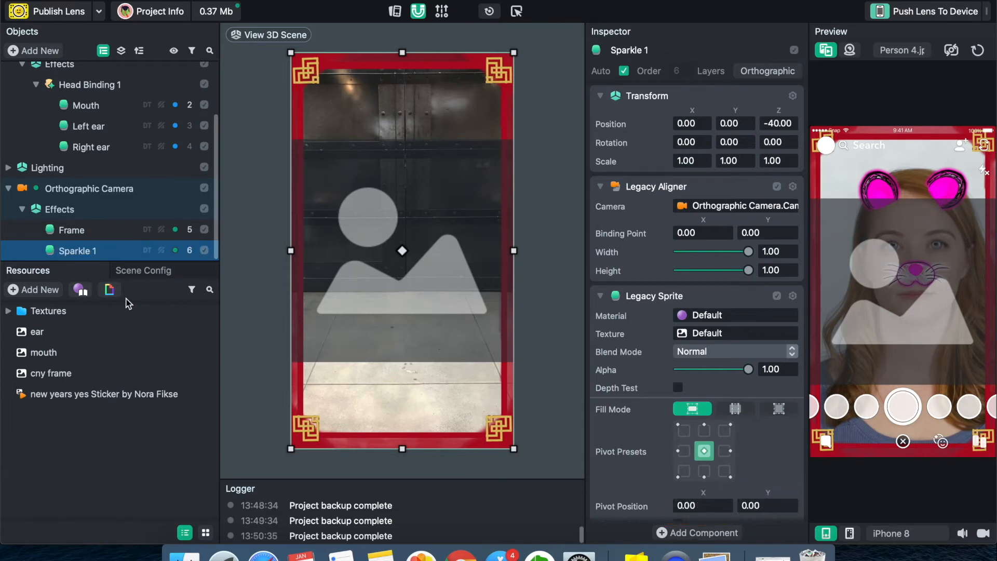
Step: Assign the new years star sticker as the texture of Sparkle 1
double_click(95, 249)
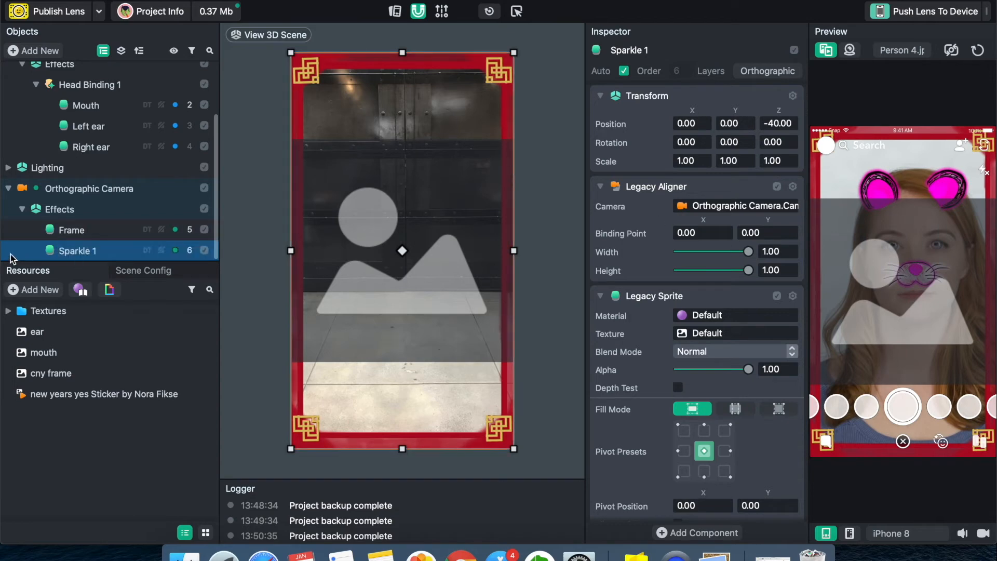
left_click(724, 333)
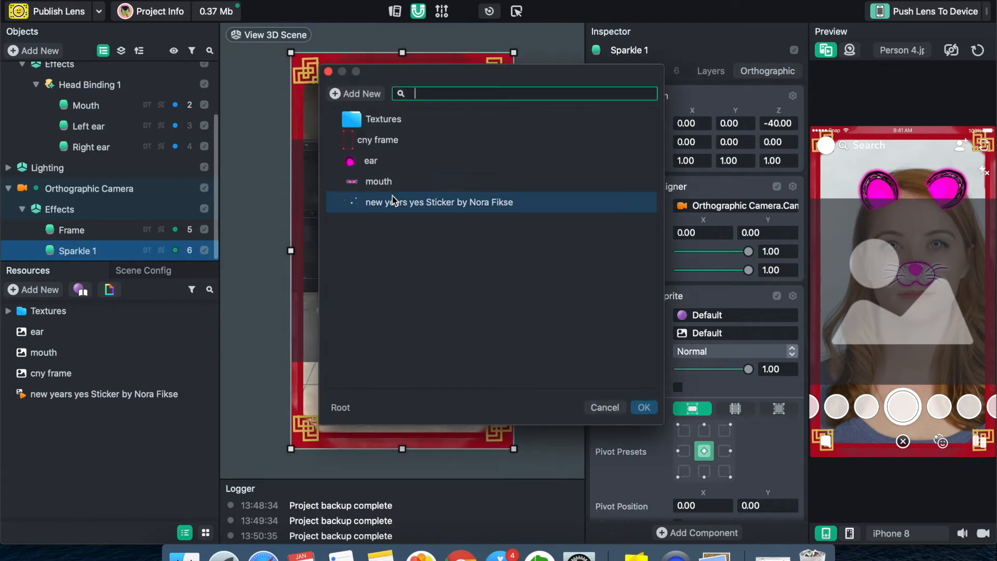
double_click(392, 201)
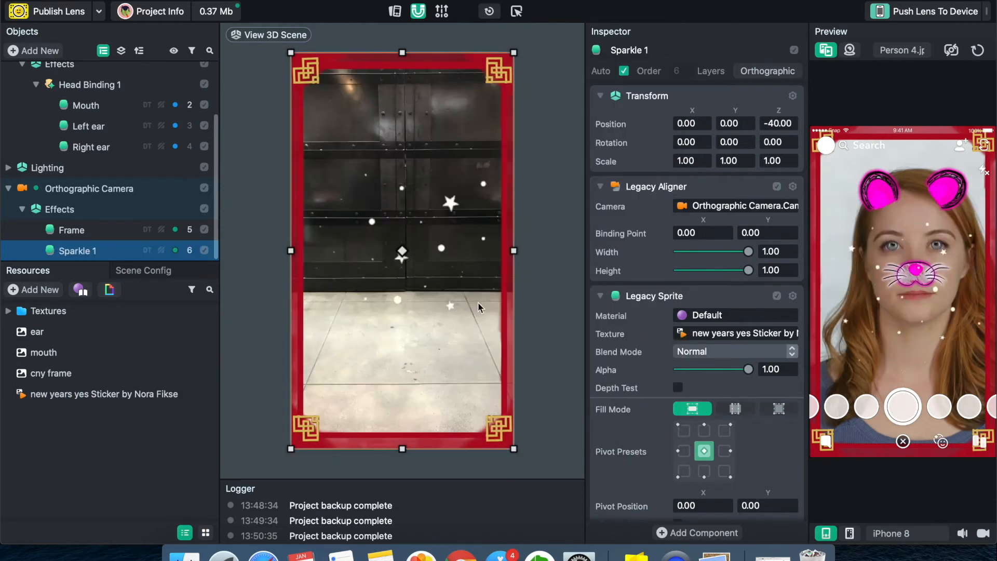
Step: Shrink Sparkle 1 to about 0.50 width and 0.56 height and place it in the frame's upper left, at binding point about -0.50, 0.56
left_click(448, 303)
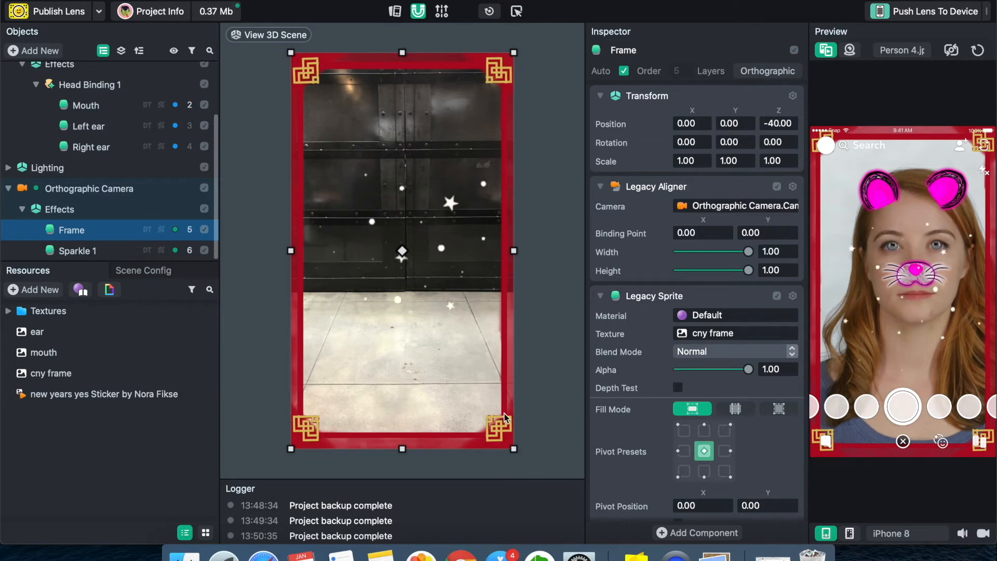
left_click(386, 379)
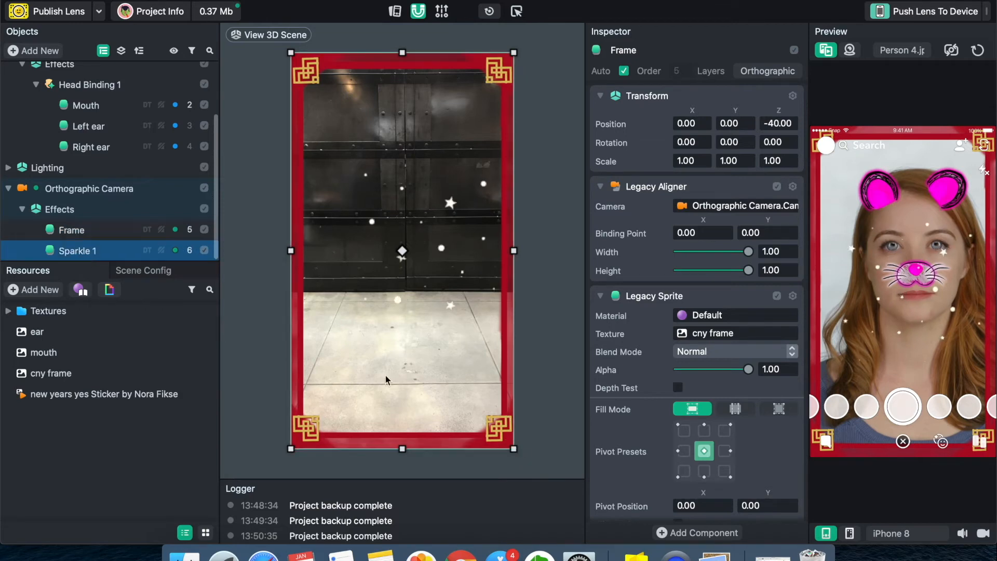
key("Return")
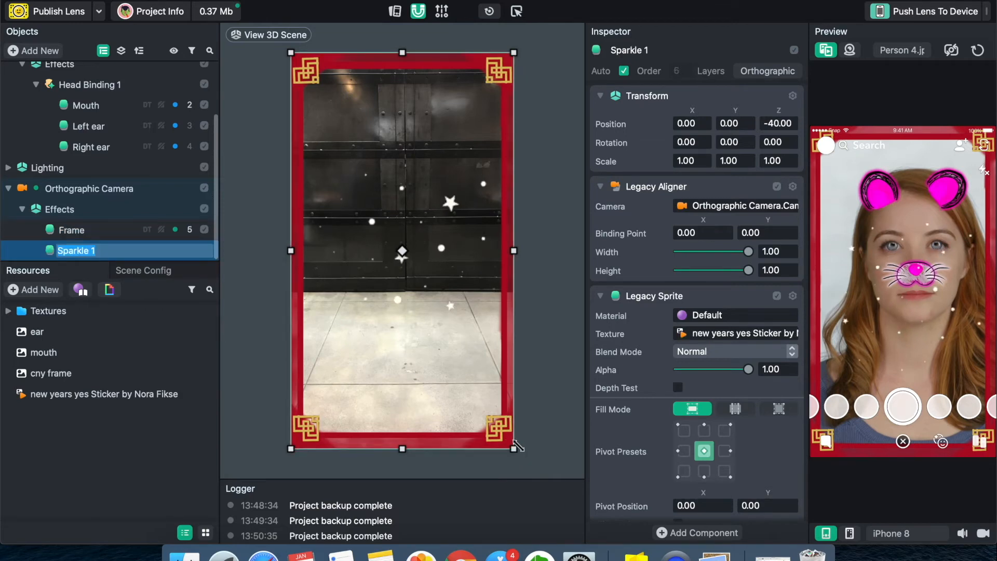
left_click_drag(514, 447, 402, 275)
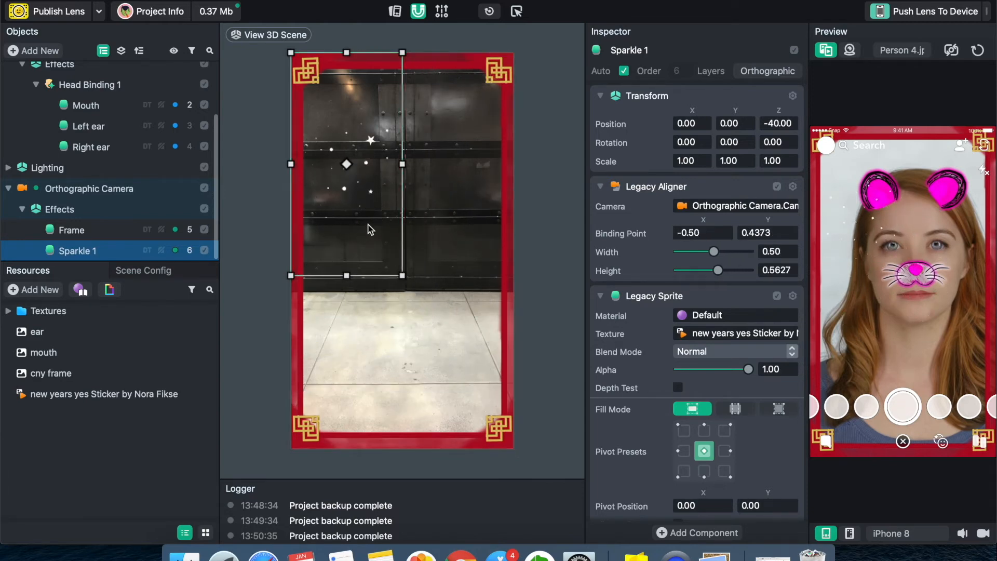
left_click_drag(363, 217, 357, 193)
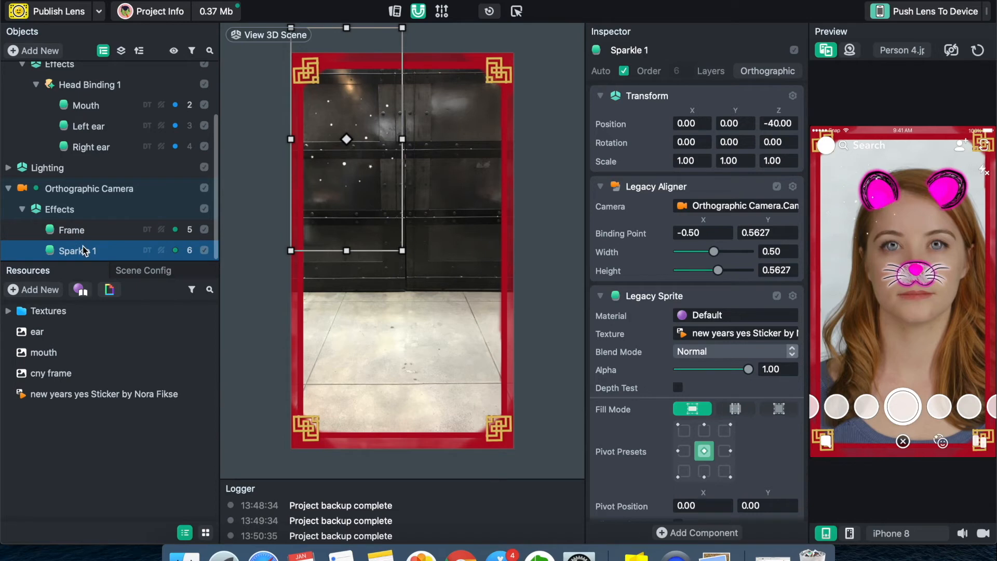
Step: Duplicate the sparkle twice, placing Sparkle 2 lower right at about 0.50, -0.56 and Sparkle 3 lower left at about -0.50, -0.44
key("super+d")
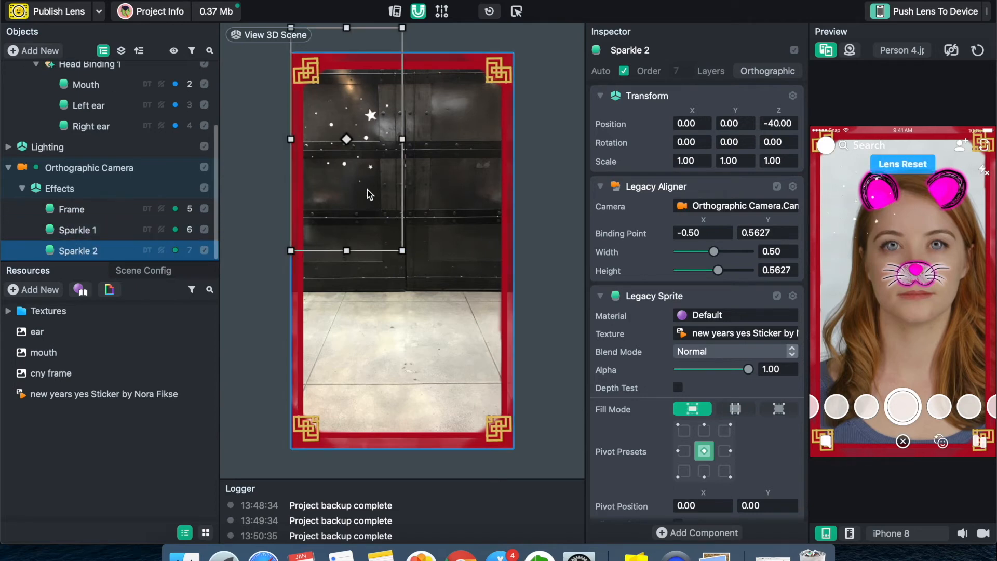
left_click_drag(373, 193, 483, 419)
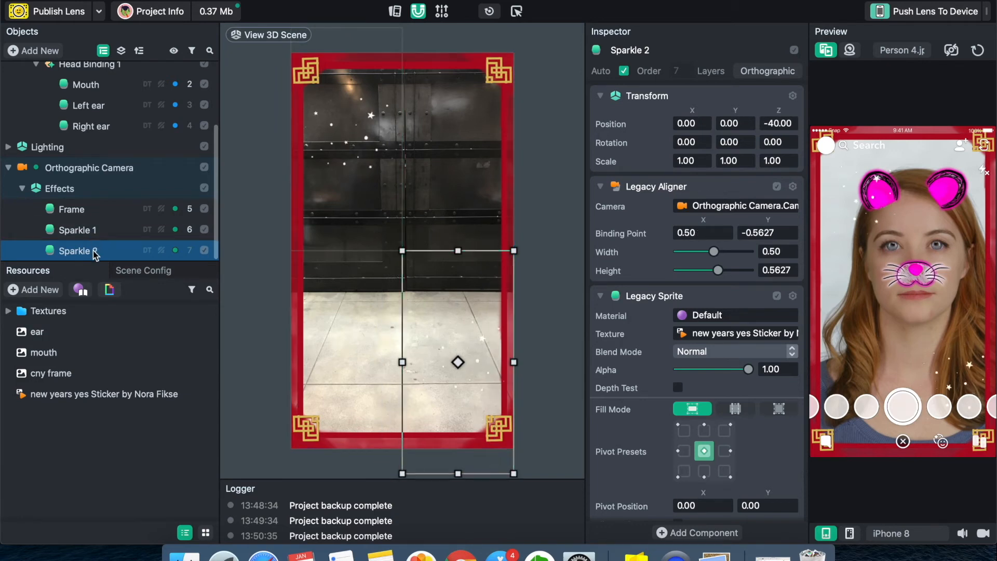
key("super+d")
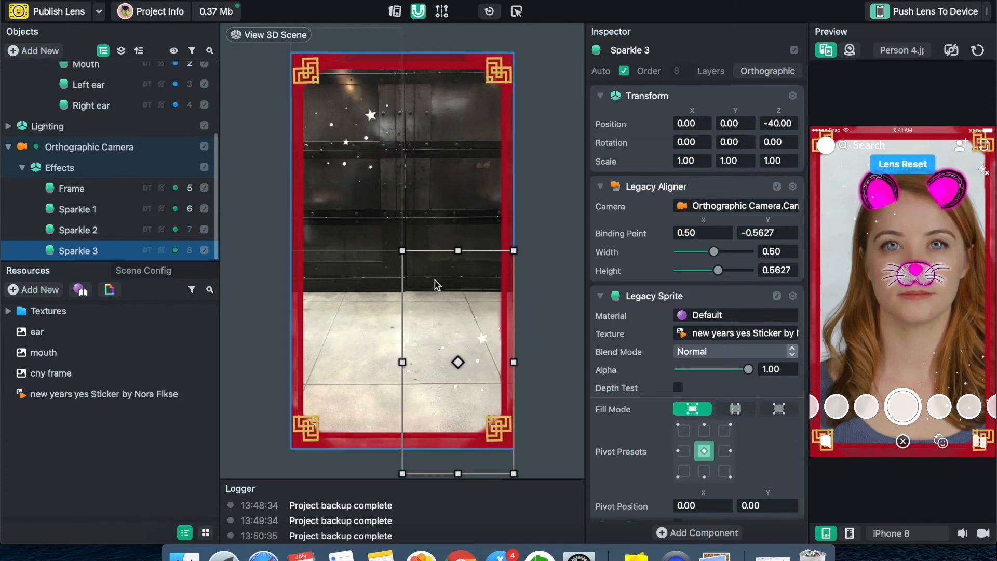
left_click_drag(456, 298, 412, 302)
left_click_drag(380, 301, 347, 273)
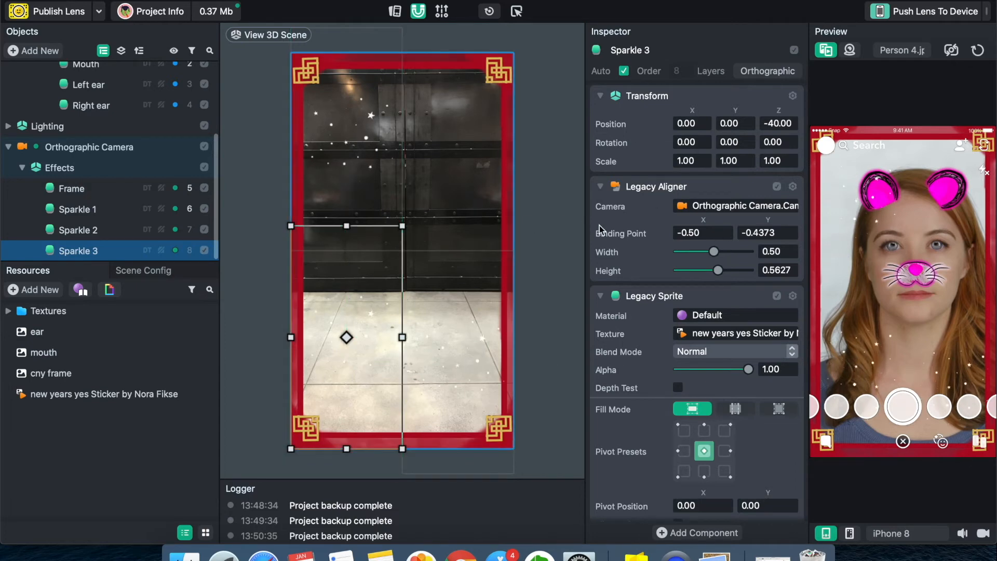
Step: Lower the alpha of Sparkle 3 to about 0.34 and of Sparkle 2 to about 0.36
left_click_drag(749, 370, 705, 374)
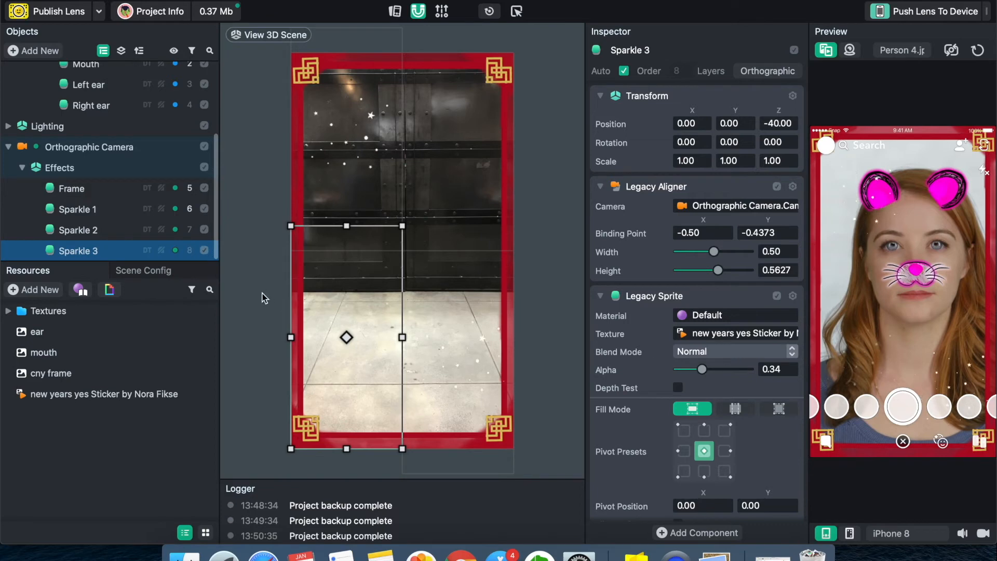
left_click(74, 235)
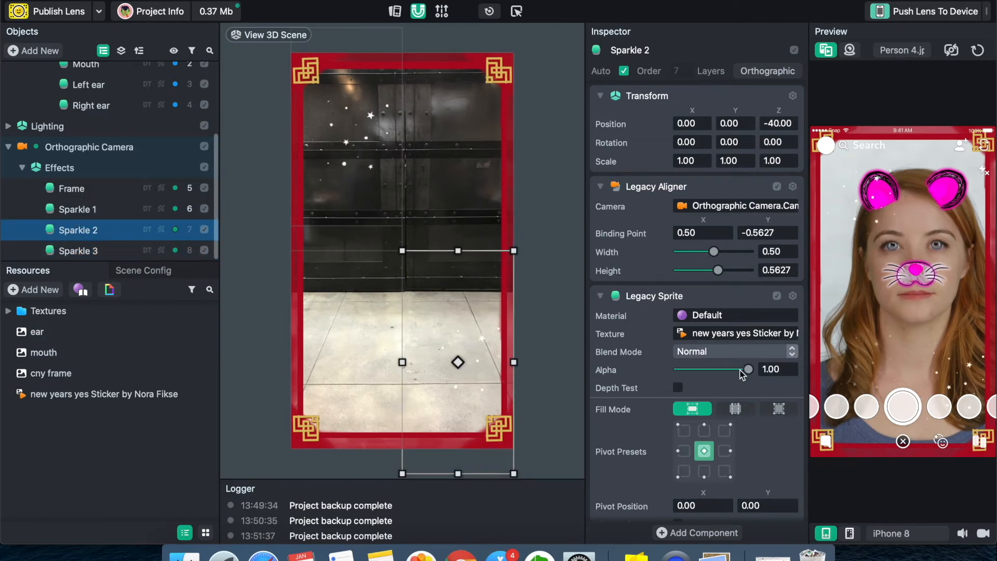
left_click_drag(743, 374, 697, 375)
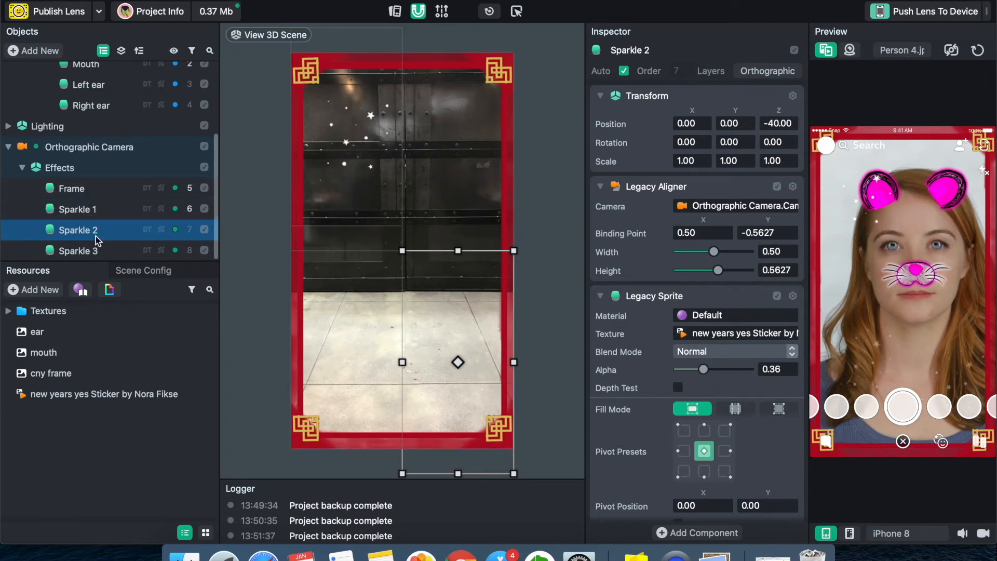
Step: Lower Sparkle 1's alpha to about 0.41 and shift it up and left to binding point about -0.60, 0.69
left_click(91, 210)
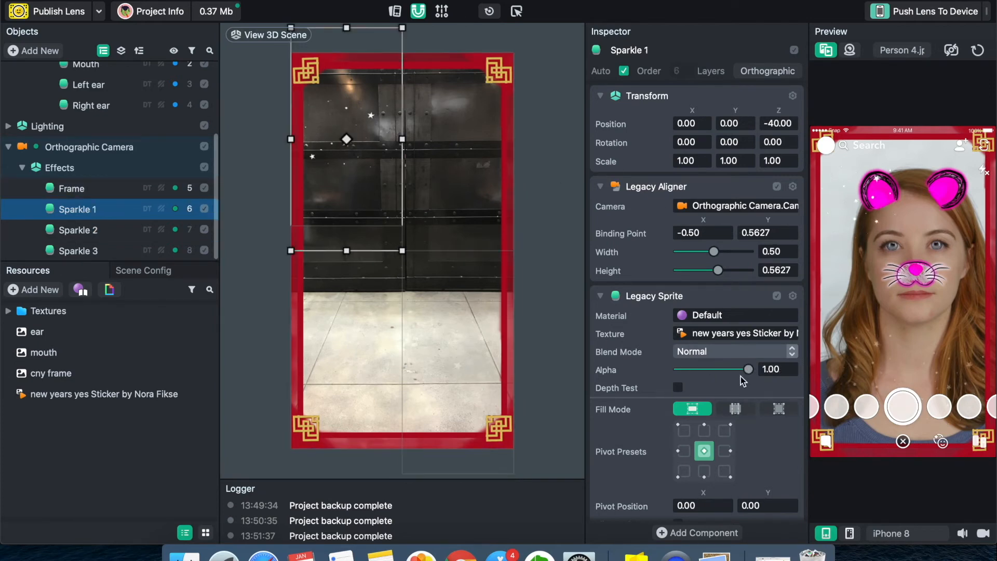
left_click_drag(749, 372, 711, 383)
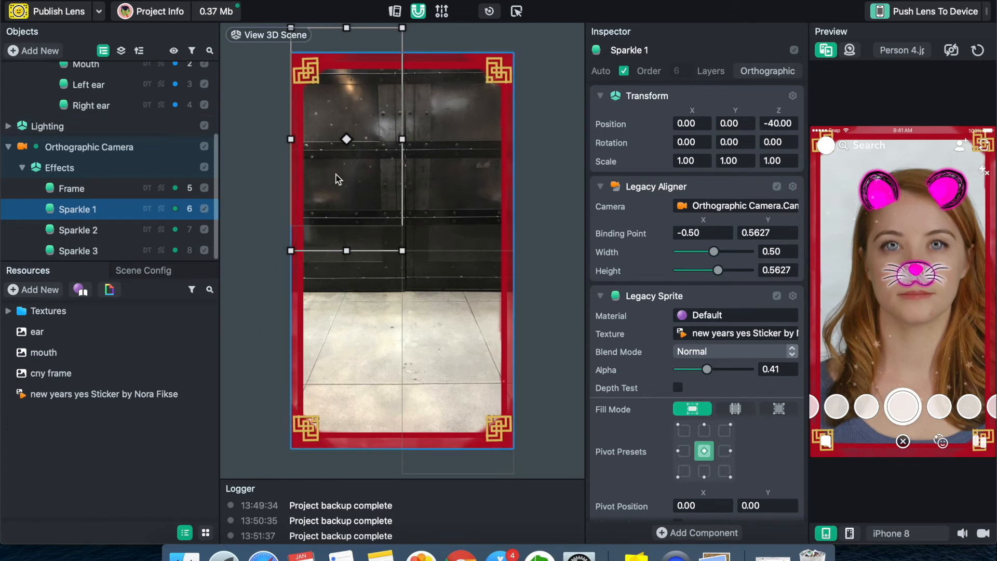
left_click_drag(347, 196, 336, 172)
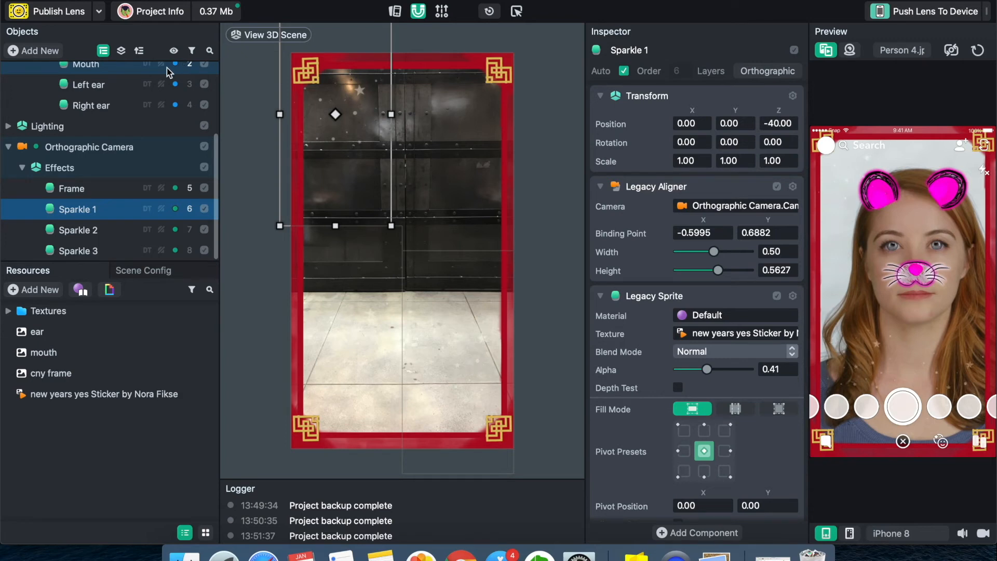
Step: Add a Screen Text object to the scene
left_click(34, 50)
scroll(54, 140, "up", 10)
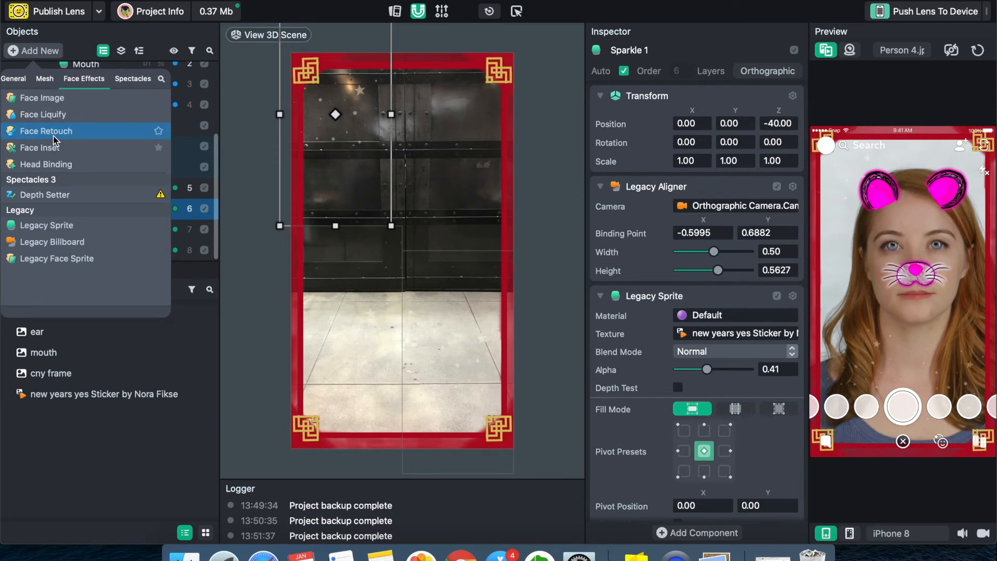
scroll(53, 136, "up", 3)
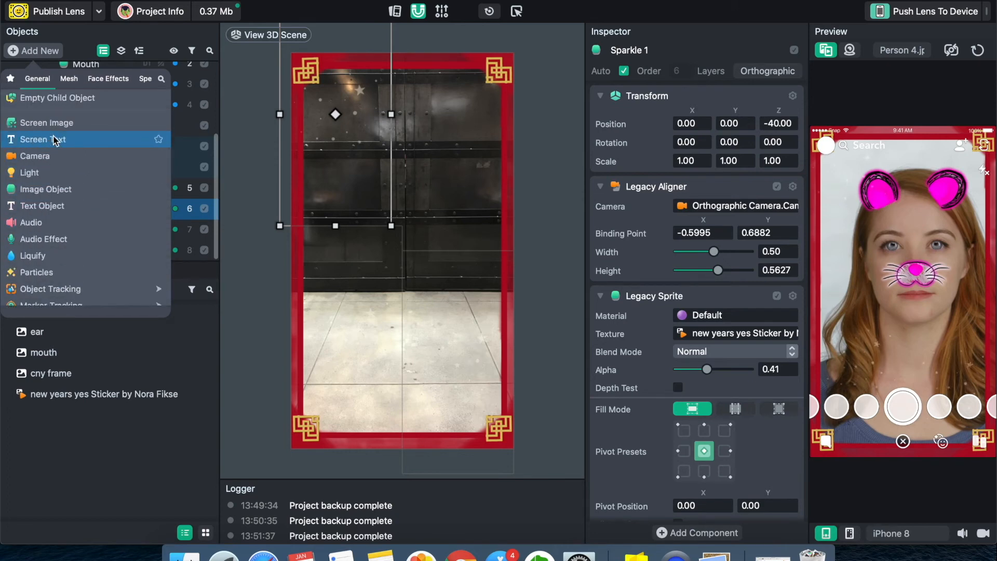
left_click(54, 163)
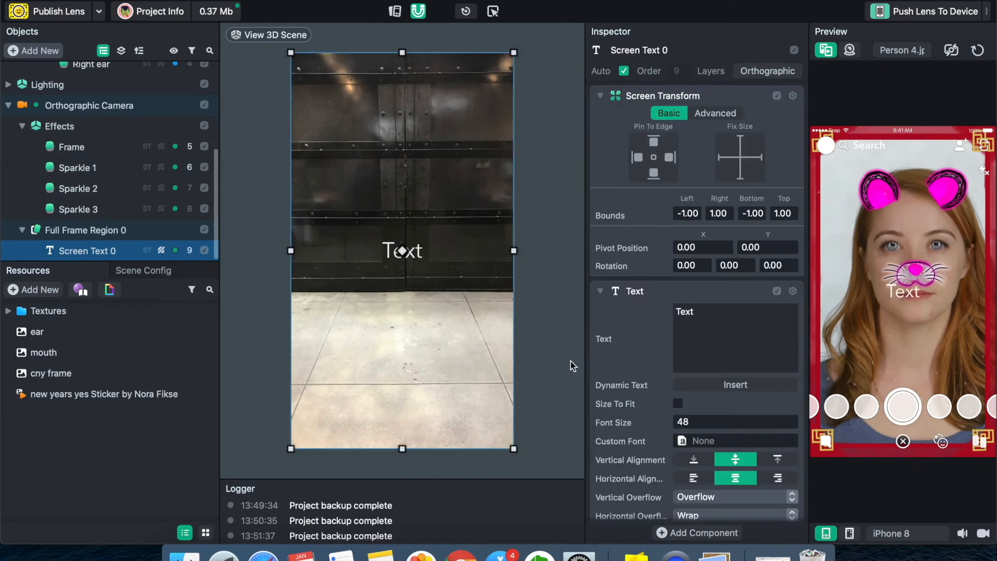
Step: Replace the placeholder in Screen Text 0 with "Happy Chinese New Year!"
double_click(690, 312)
type("Hpp")
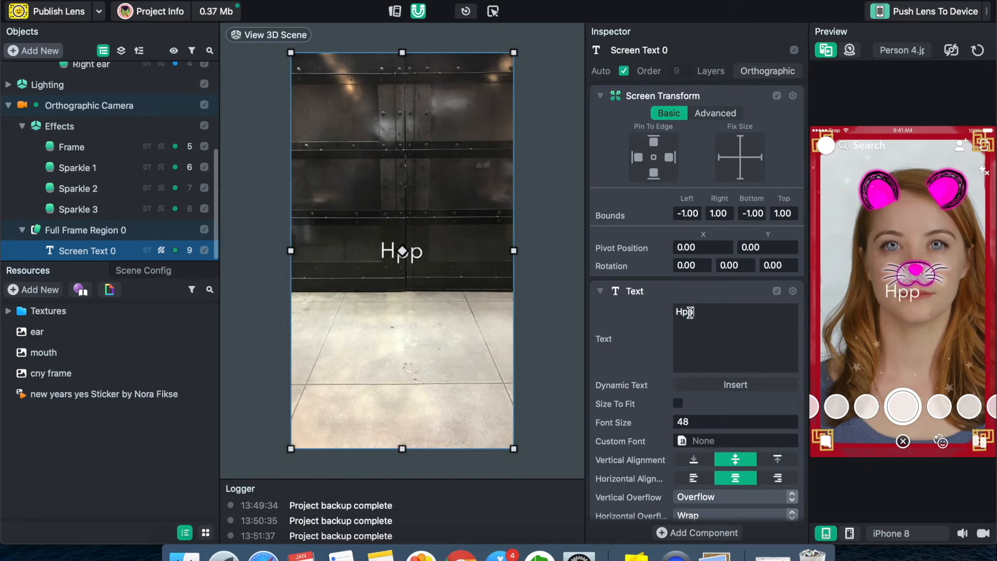
key("BackSpace")
key("BackSpace")
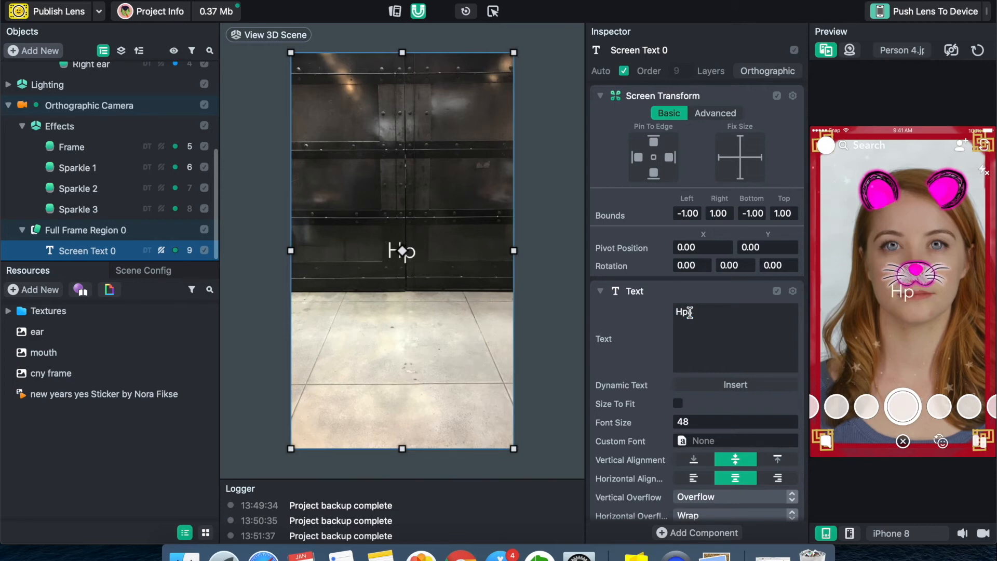
type("app")
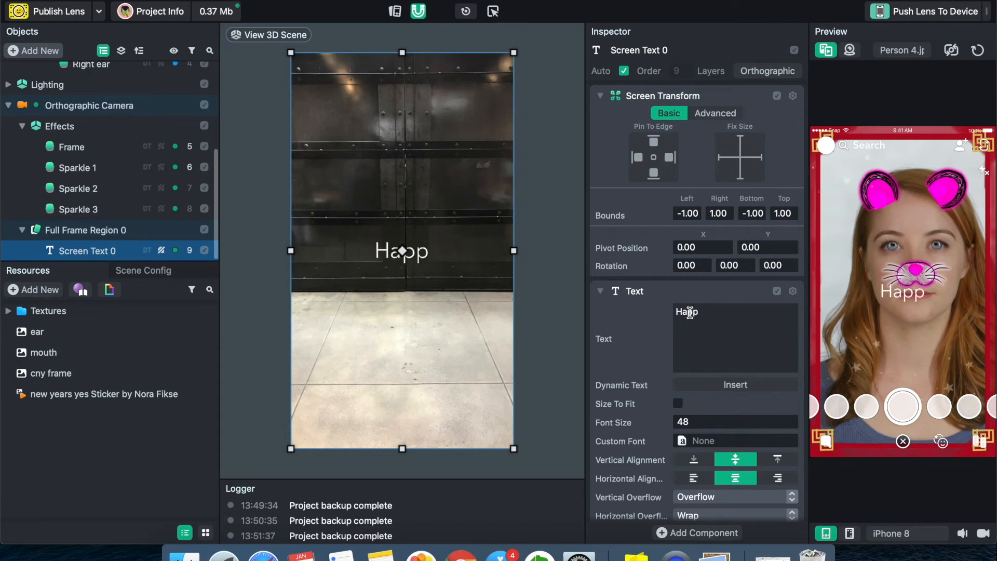
type("y Chinese")
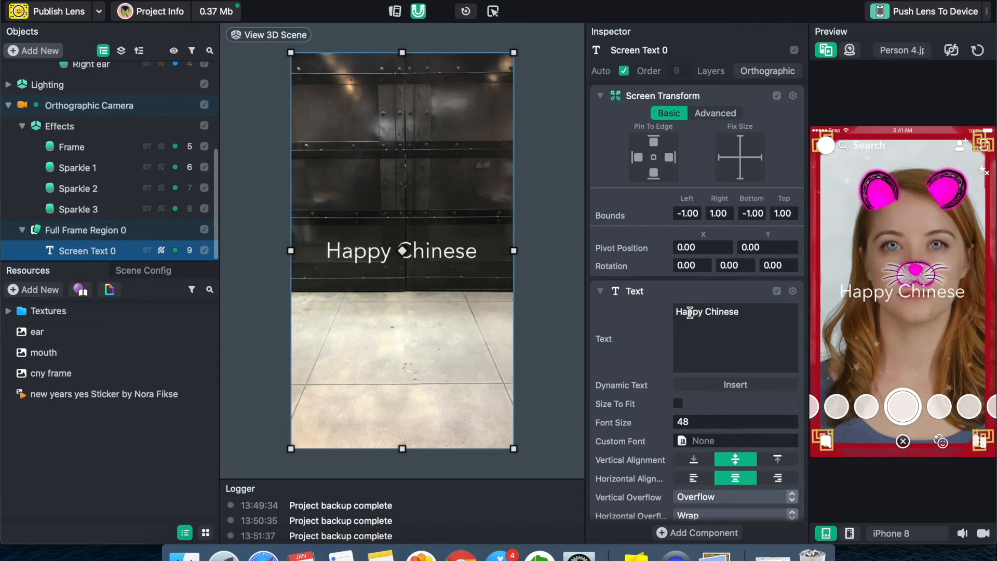
type(" New ")
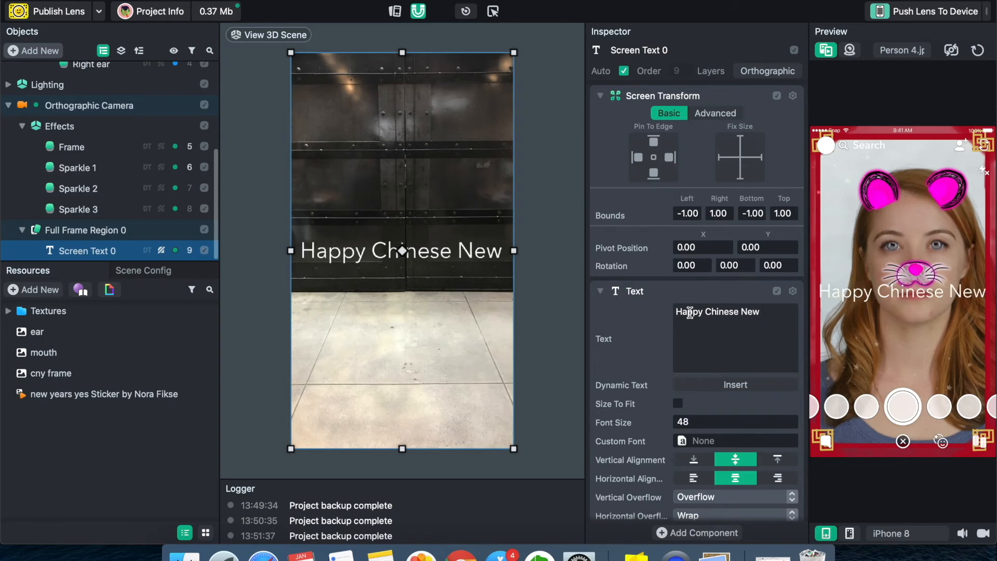
type("YEar")
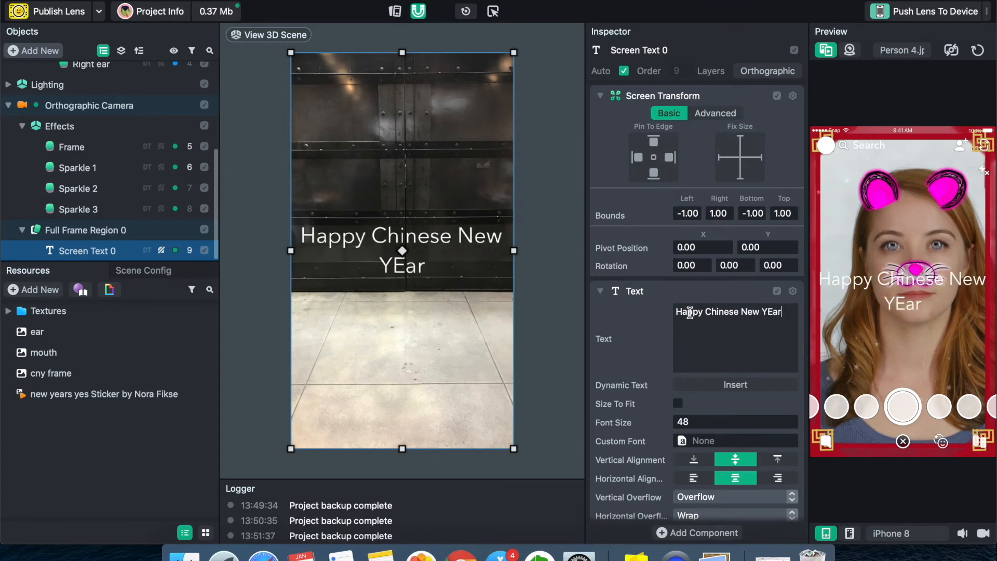
key("BackSpace")
key("BackSpace")
key("BackSpace")
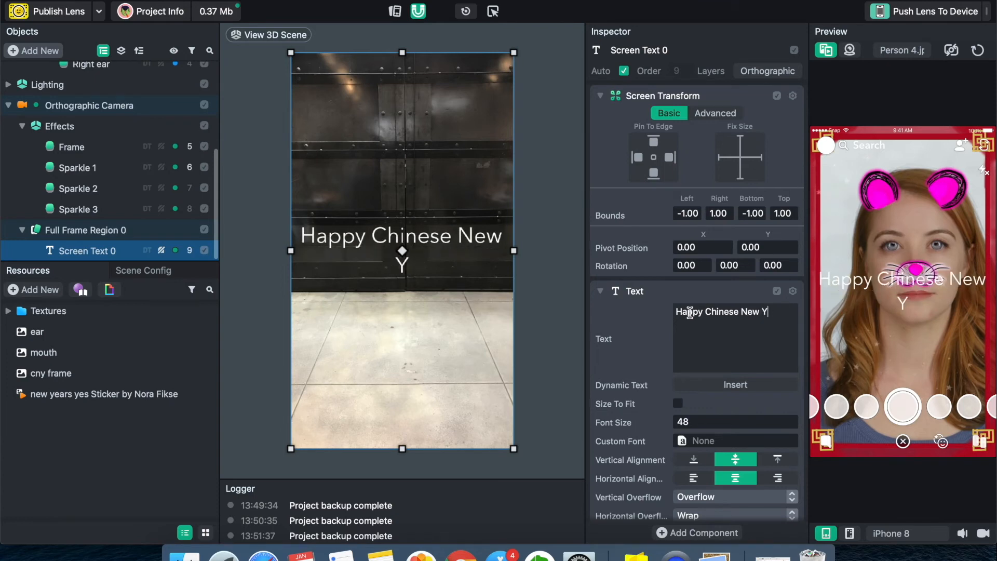
type("ear")
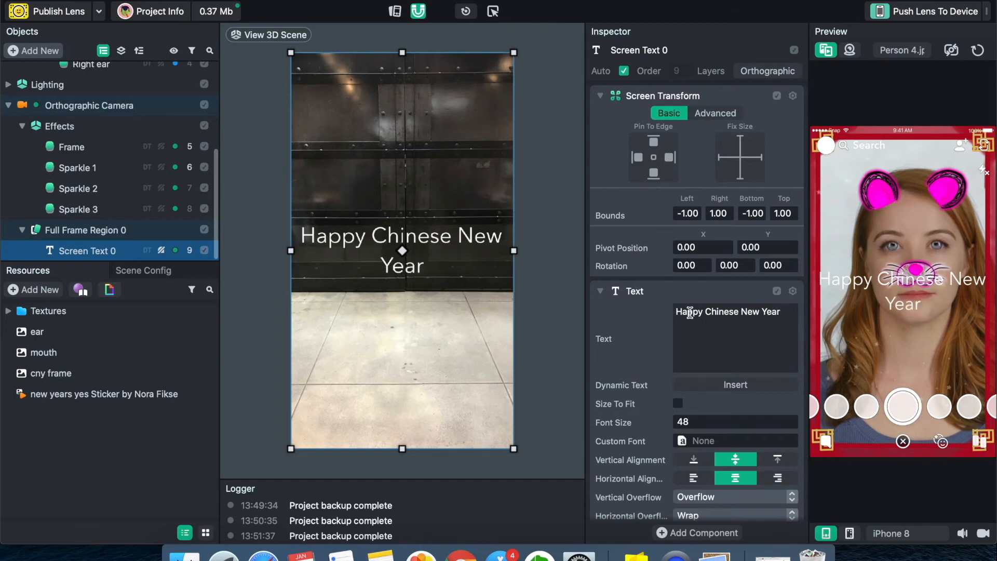
type("!")
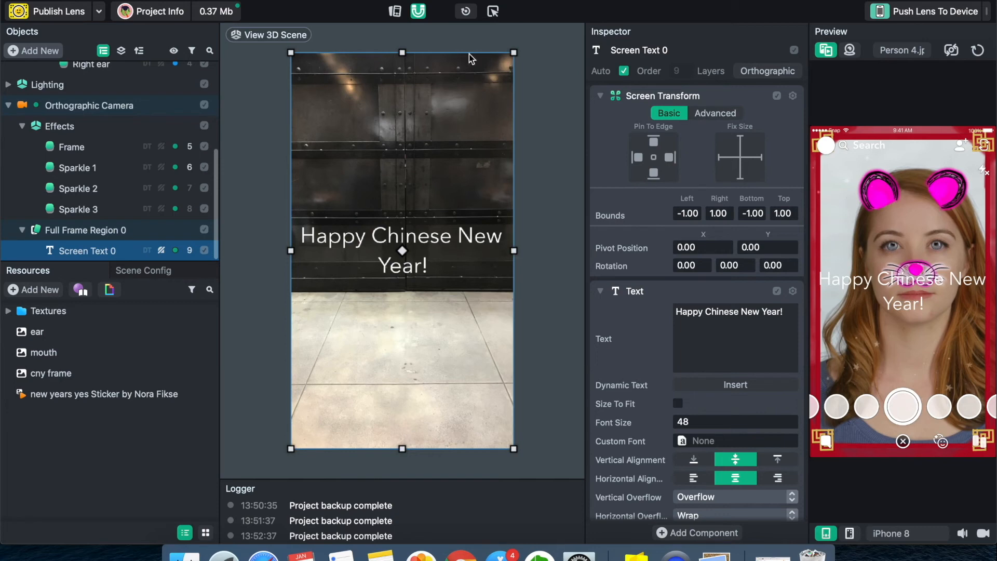
Step: Lower the top bound of the greeting's text box to about -0.112 and try Size To Fit on it
left_click_drag(512, 51, 519, 270)
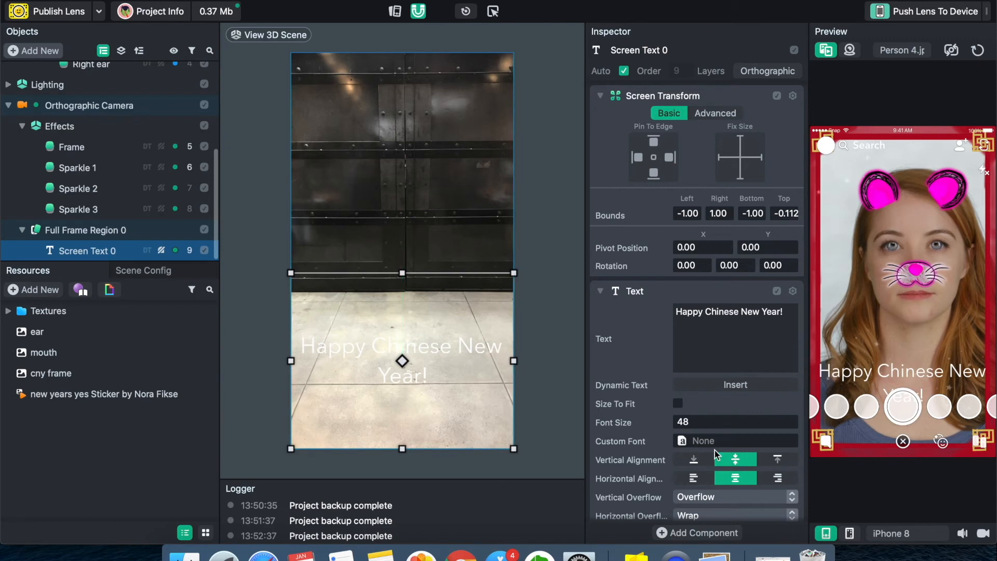
left_click(679, 405)
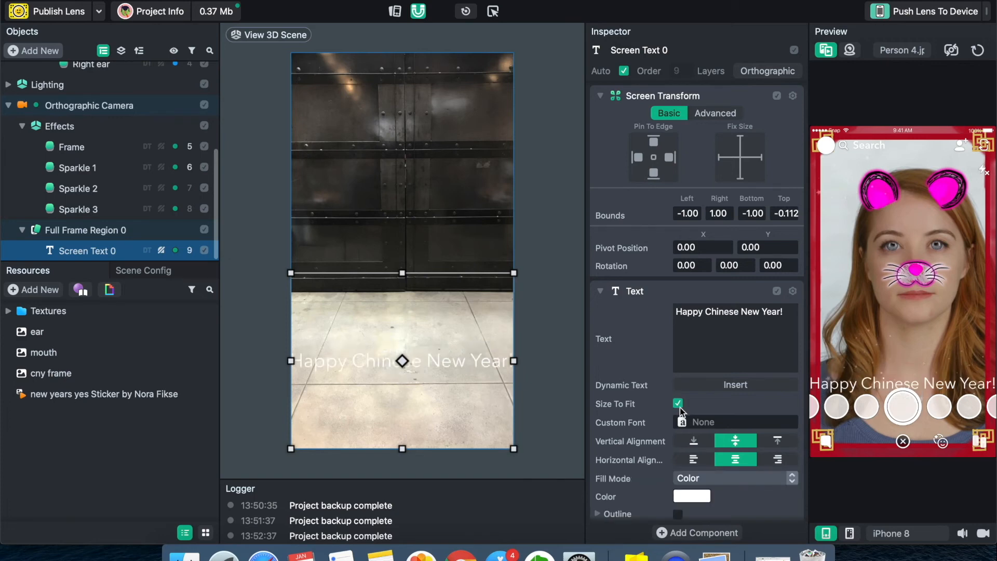
left_click(680, 407)
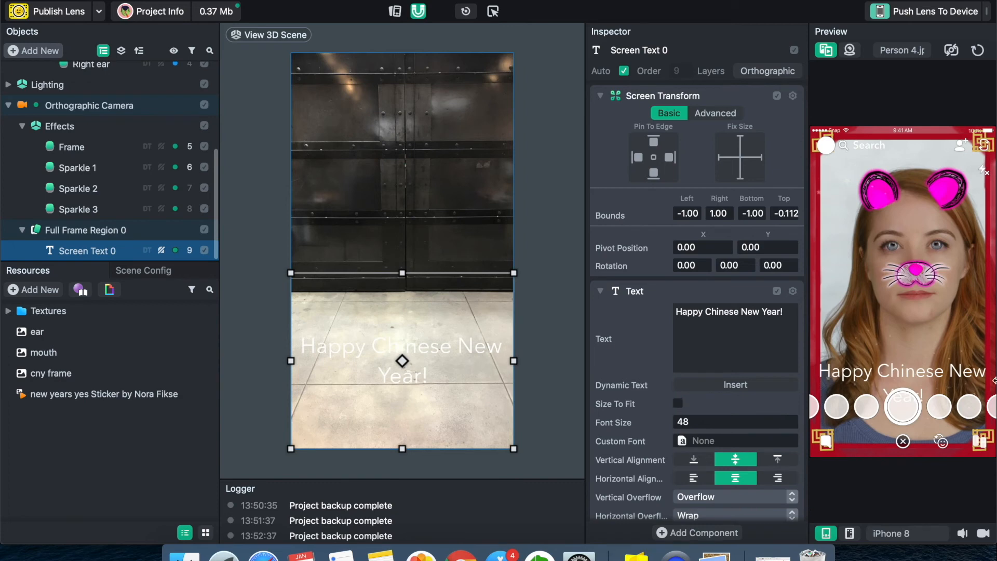
Step: Add the AmaticSC font and assign it as the greeting's custom font
left_click(706, 441)
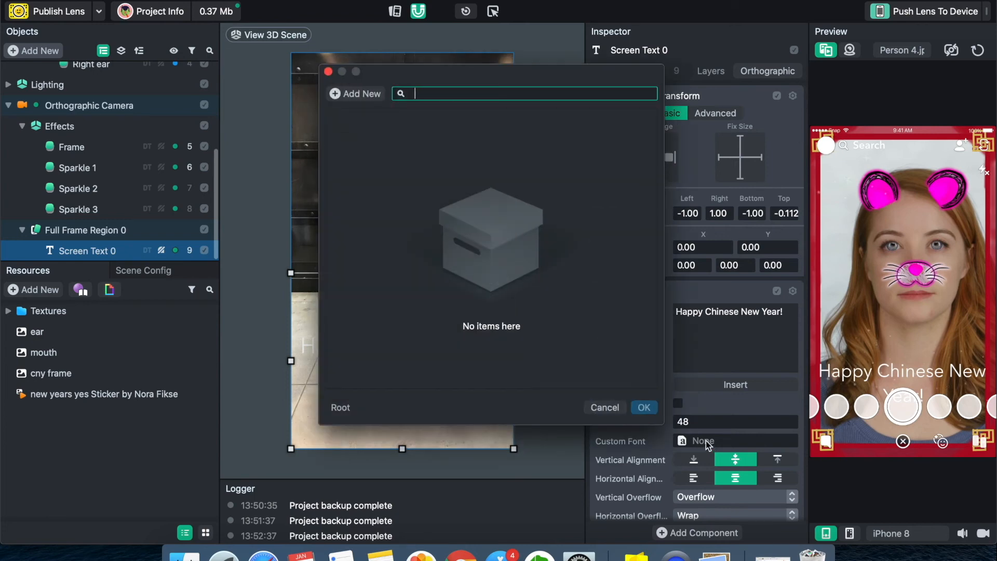
left_click(354, 94)
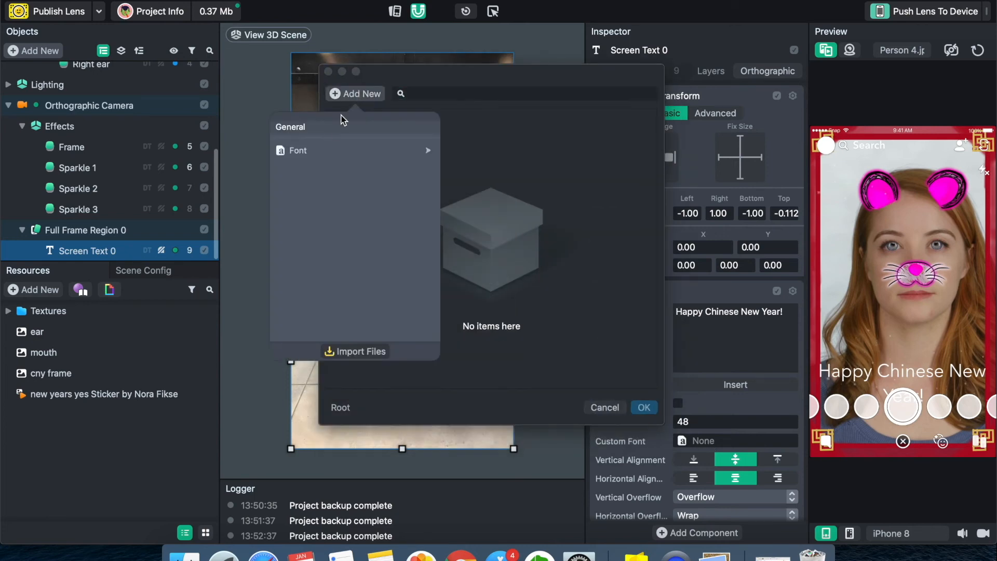
mouse_move(347, 152)
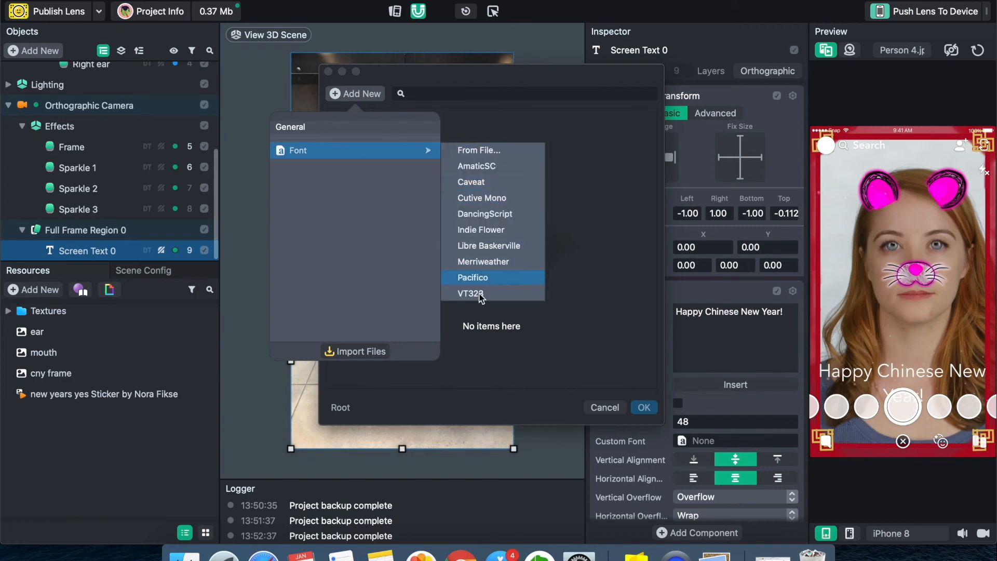
left_click(481, 166)
left_click(642, 407)
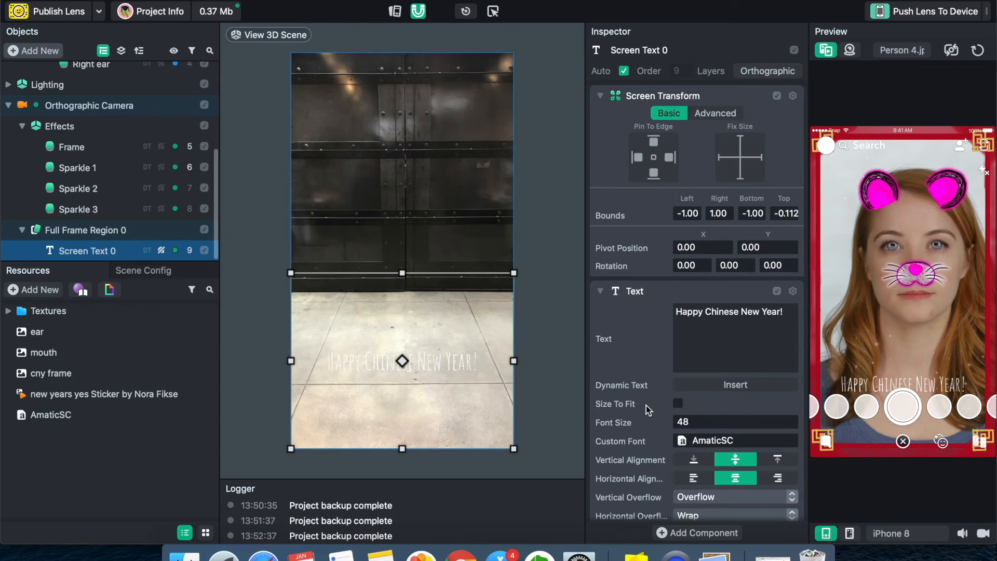
Step: Try a font size of 55 for the greeting and settle on 60
double_click(689, 422)
type("55")
key("Return")
double_click(689, 422)
type("60")
key("Return")
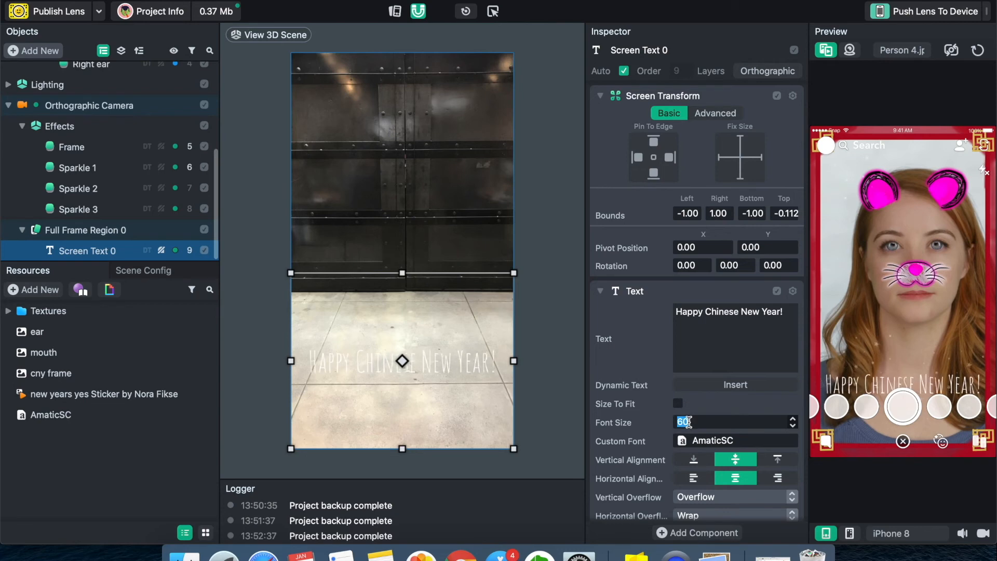
left_click(515, 404)
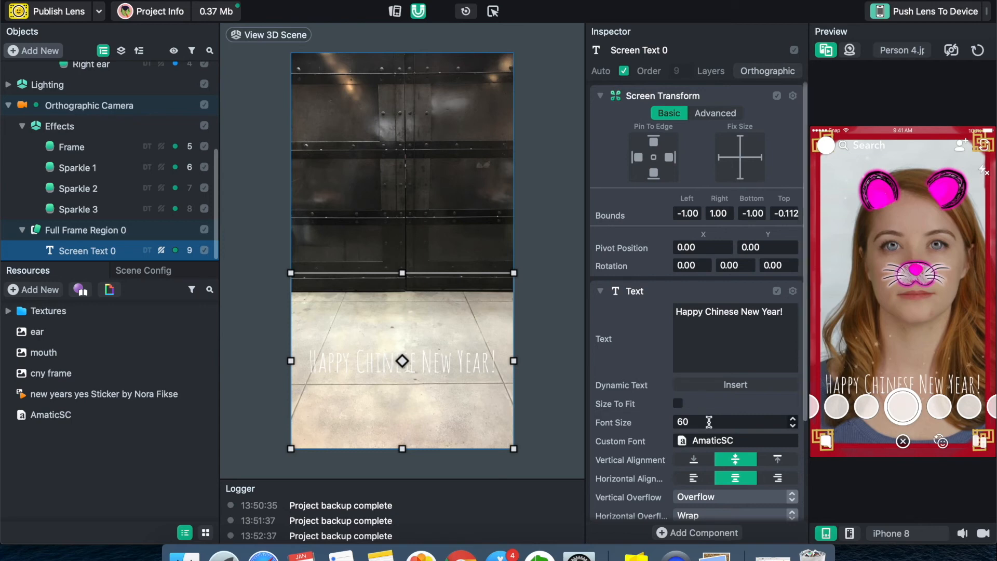
Step: Try Cayenne, Maraschino, Plum and Midnight as the greeting's fill color and return it to Snow
scroll(709, 421, "down", 5)
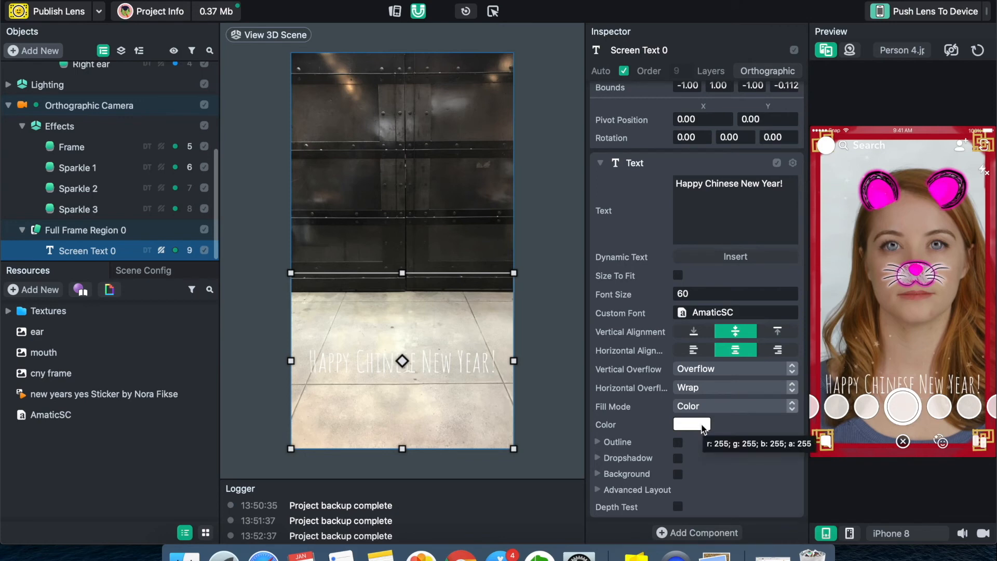
left_click(692, 425)
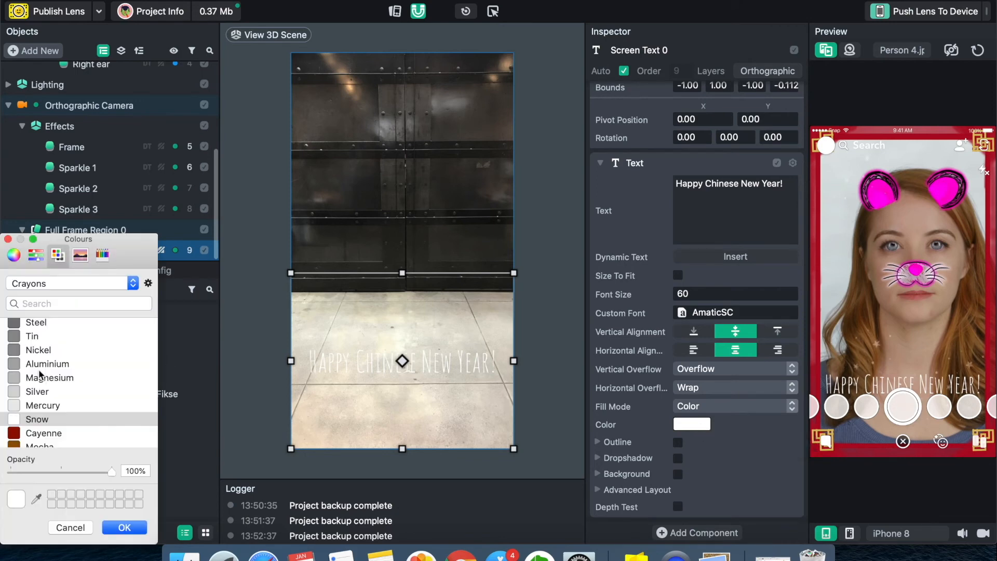
left_click(54, 435)
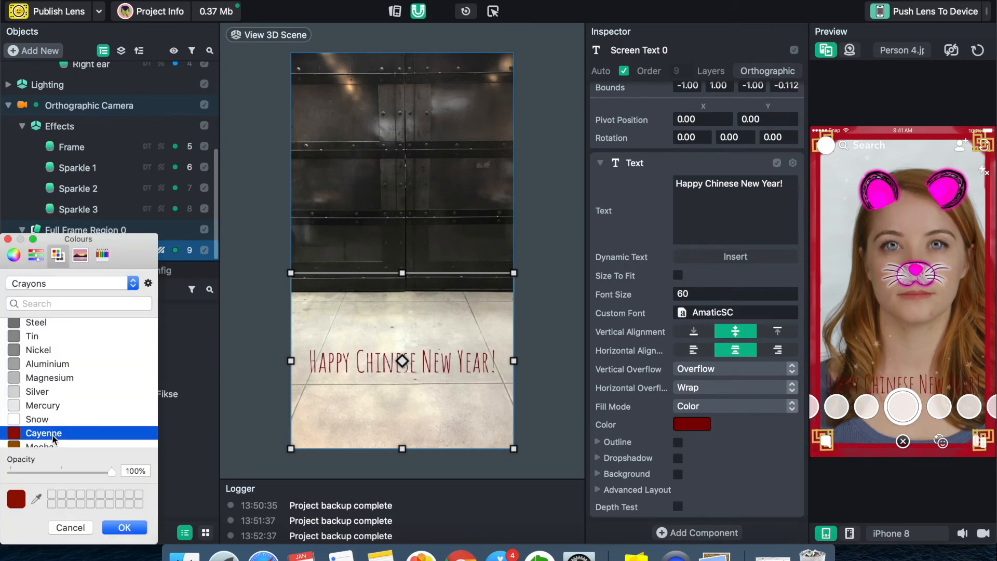
scroll(55, 405, "up", 2)
scroll(57, 387, "down", 5)
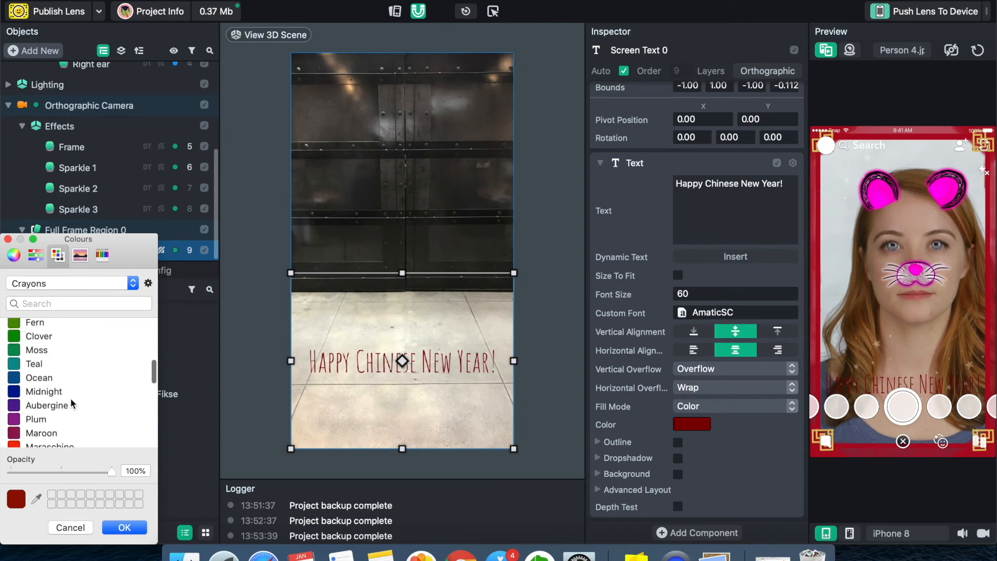
left_click(47, 429)
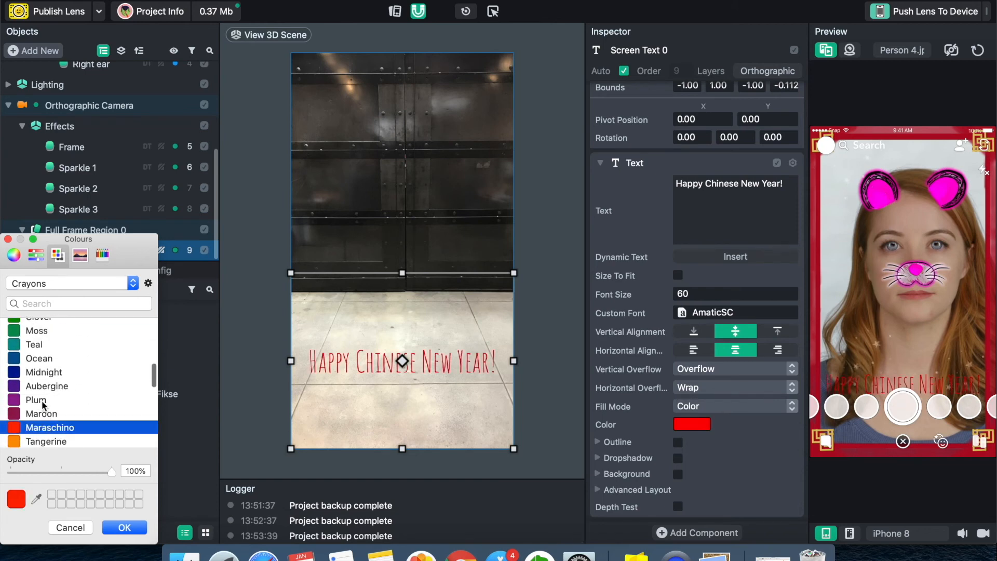
left_click(42, 400)
left_click(45, 373)
scroll(45, 375, "down", 2)
scroll(45, 375, "up", 6)
scroll(45, 375, "down", 2)
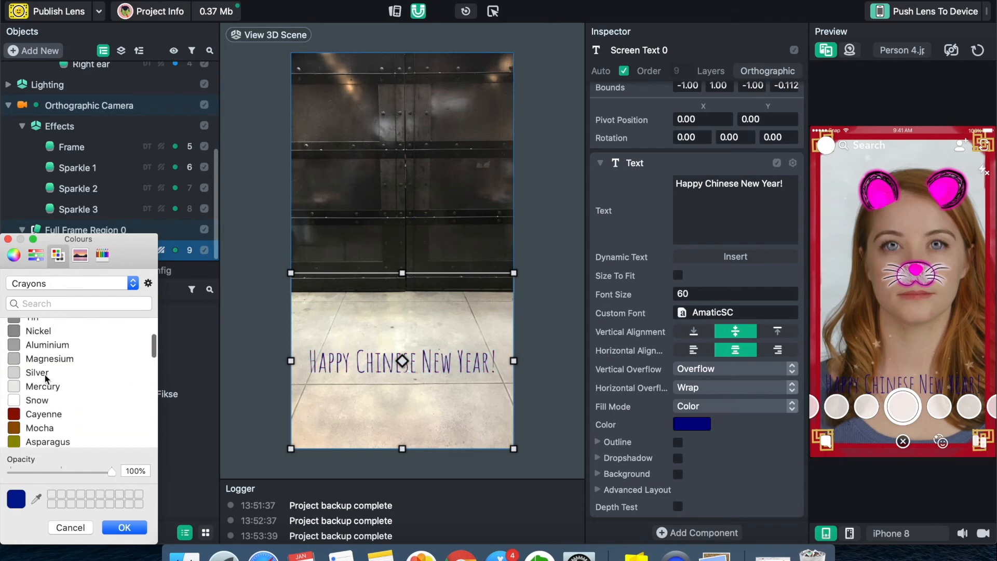
left_click(38, 403)
left_click(124, 527)
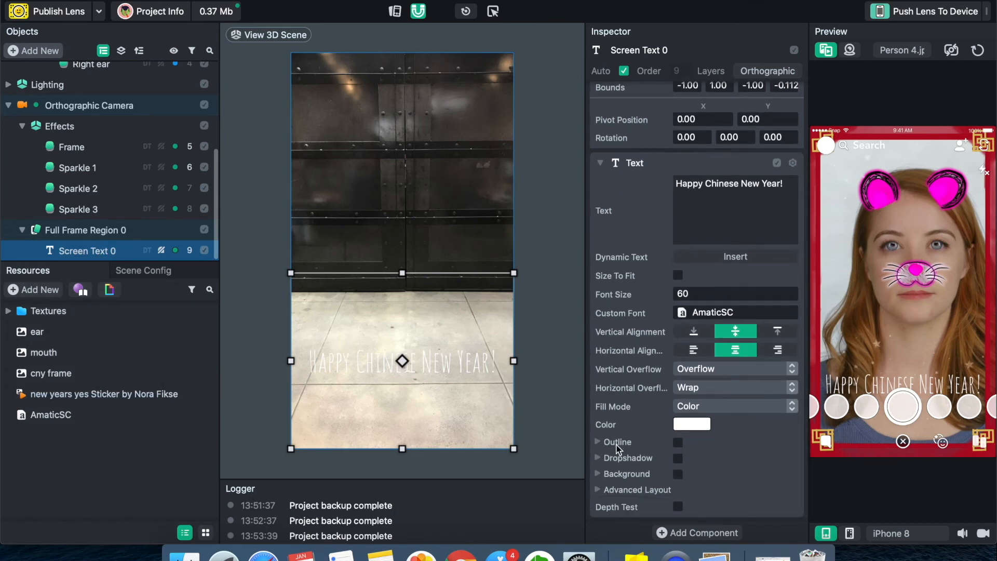
Step: Enable an outline on the greeting, try Mocha, Asparagus and Clover for it, and keep Liquorice as the outline color
left_click(680, 444)
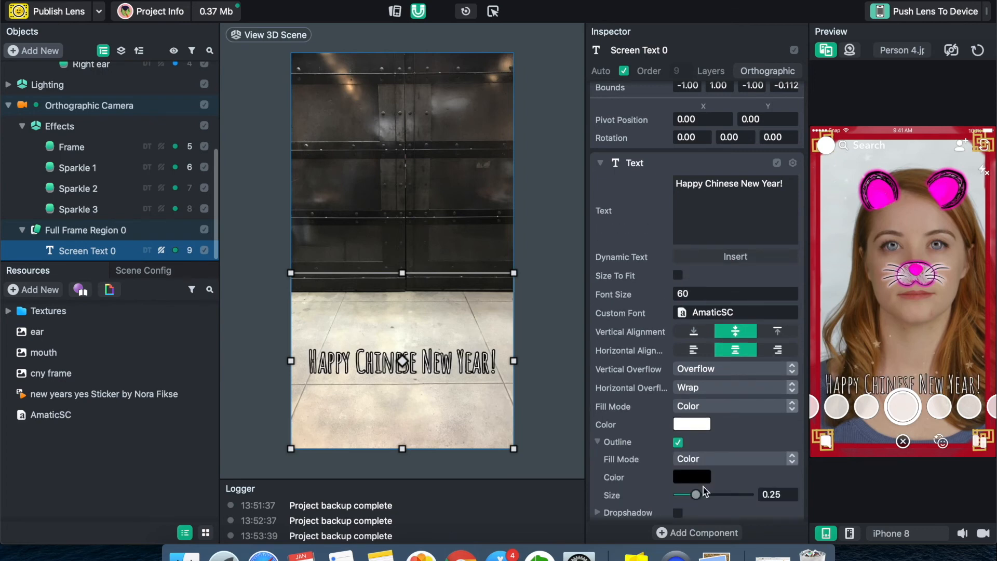
left_click(694, 479)
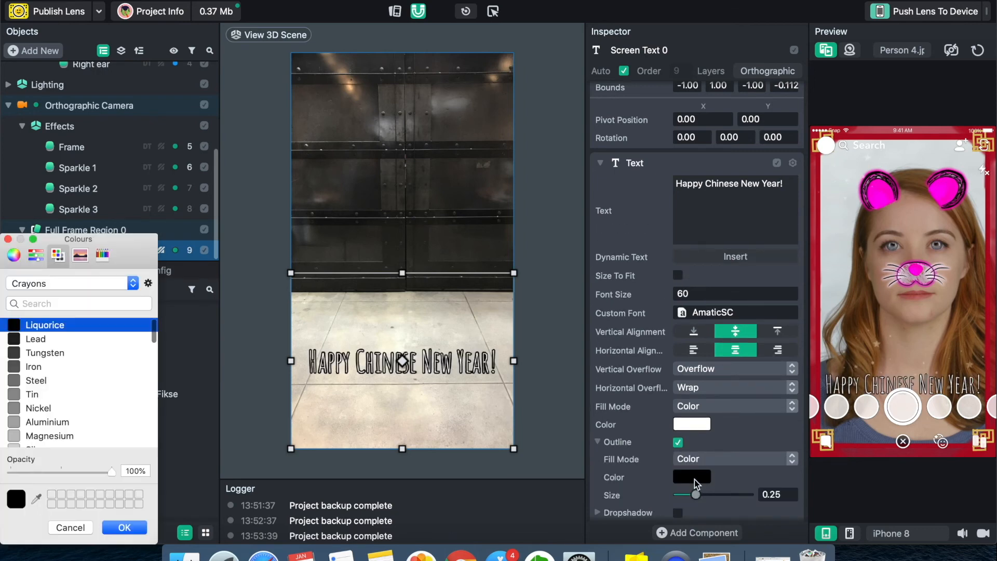
scroll(58, 390, "down", 2)
scroll(58, 390, "down", 3)
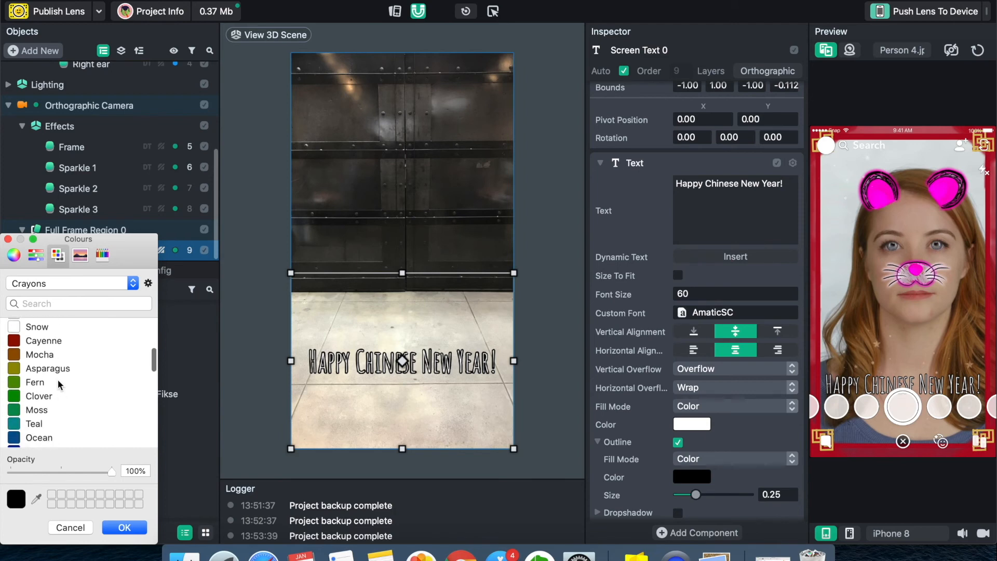
left_click(52, 356)
left_click(52, 369)
left_click(50, 397)
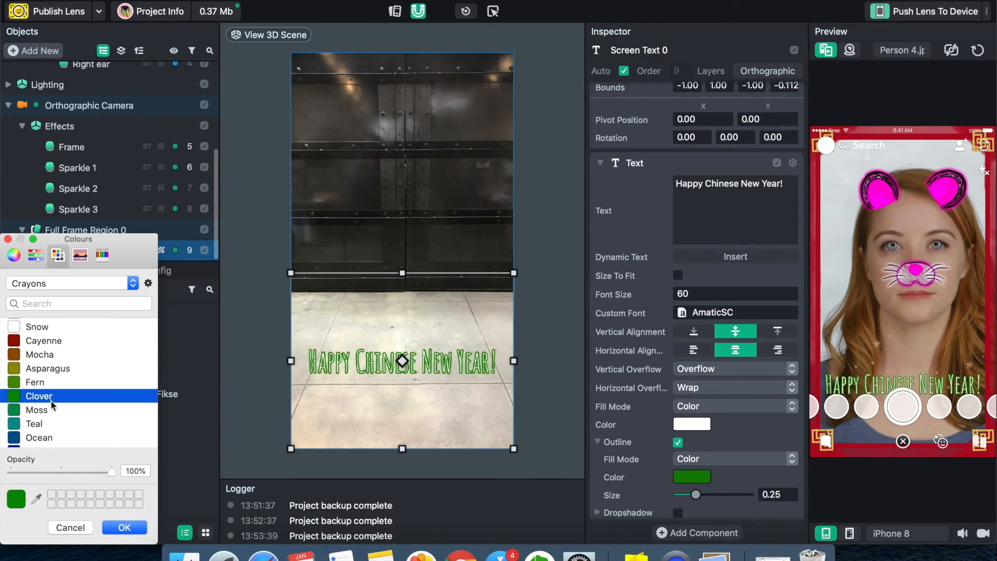
scroll(48, 387, "down", 3)
scroll(47, 385, "up", 6)
scroll(48, 390, "down", 1)
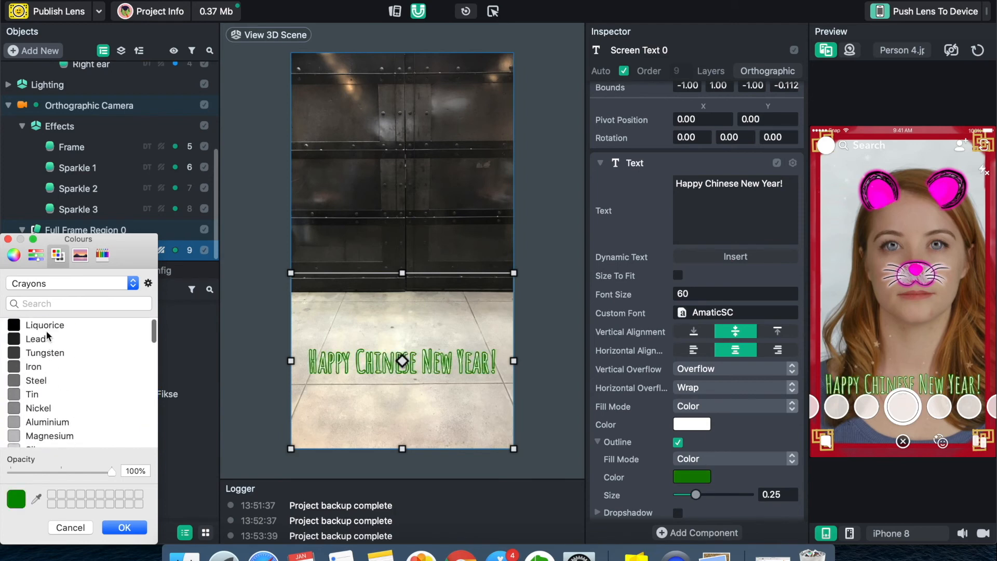
left_click(45, 382)
left_click(45, 325)
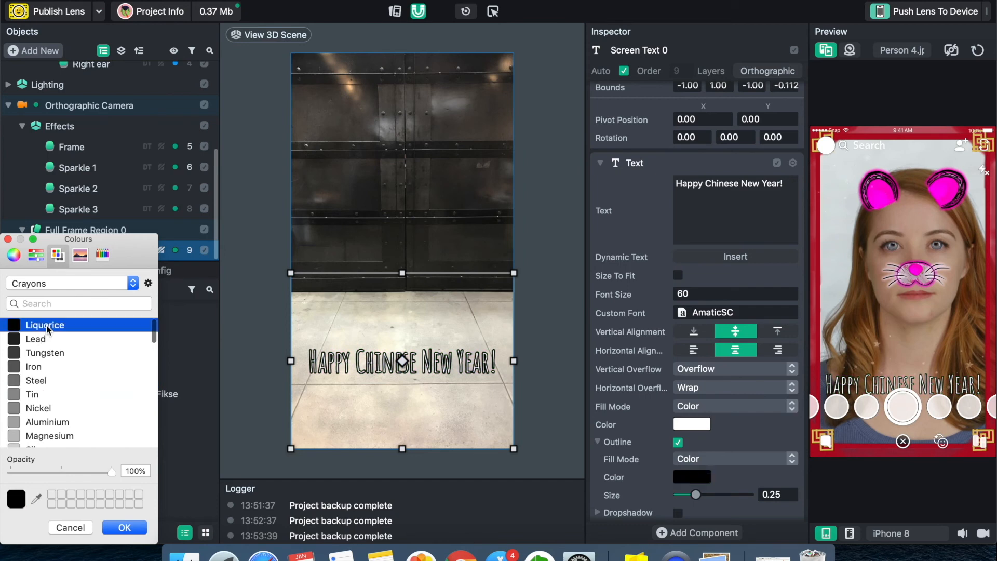
left_click(129, 526)
Step: Enable a dropshadow on the Happy Chinese New Year! greeting text
scroll(663, 424, "down", 2)
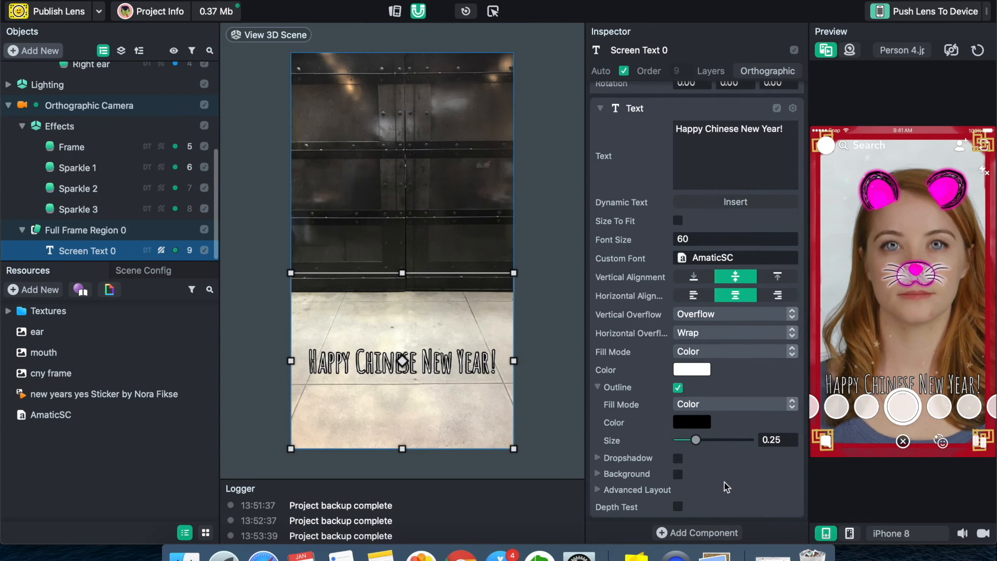
left_click(678, 459)
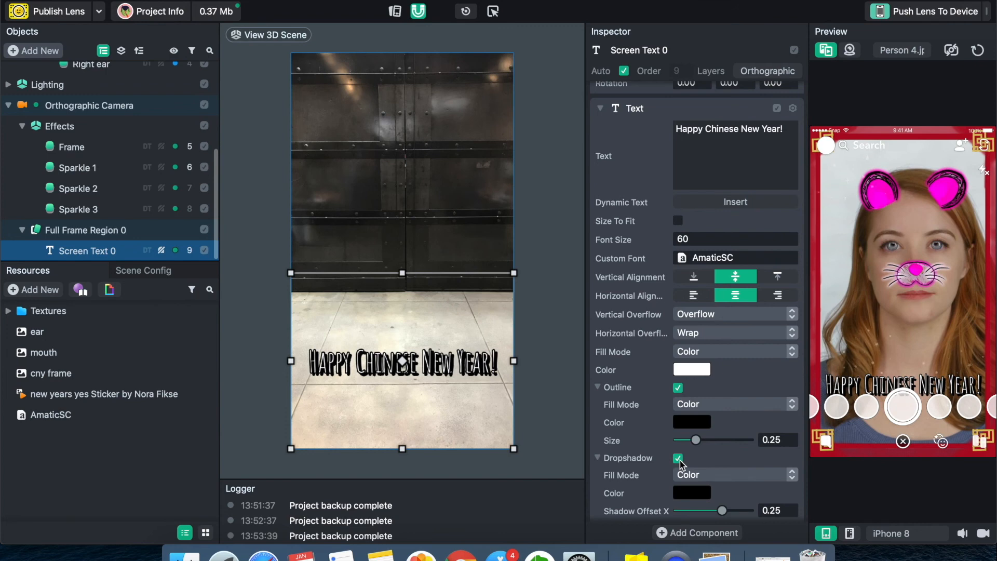
scroll(699, 474, "up", 2)
scroll(717, 474, "down", 4)
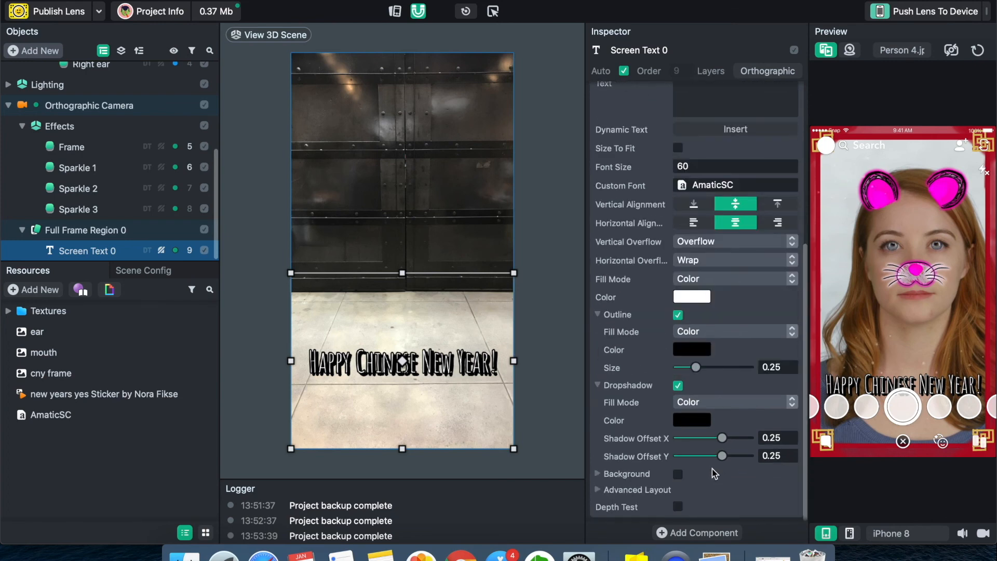
Step: Try a lighter shade and a crimson hue for the dropshadow on the color wheel and return it to black
left_click(692, 420)
scroll(67, 371, "down", 3)
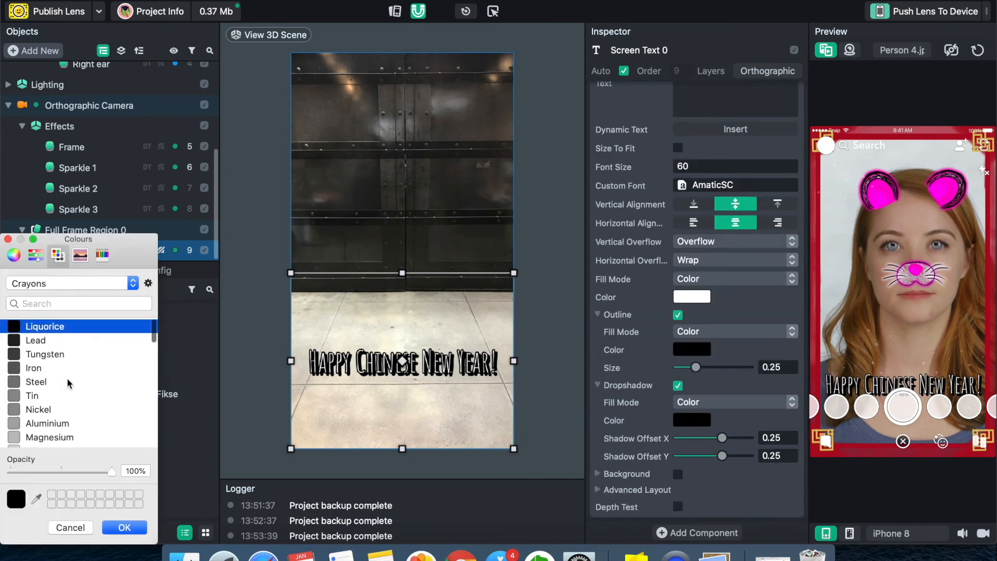
left_click(13, 256)
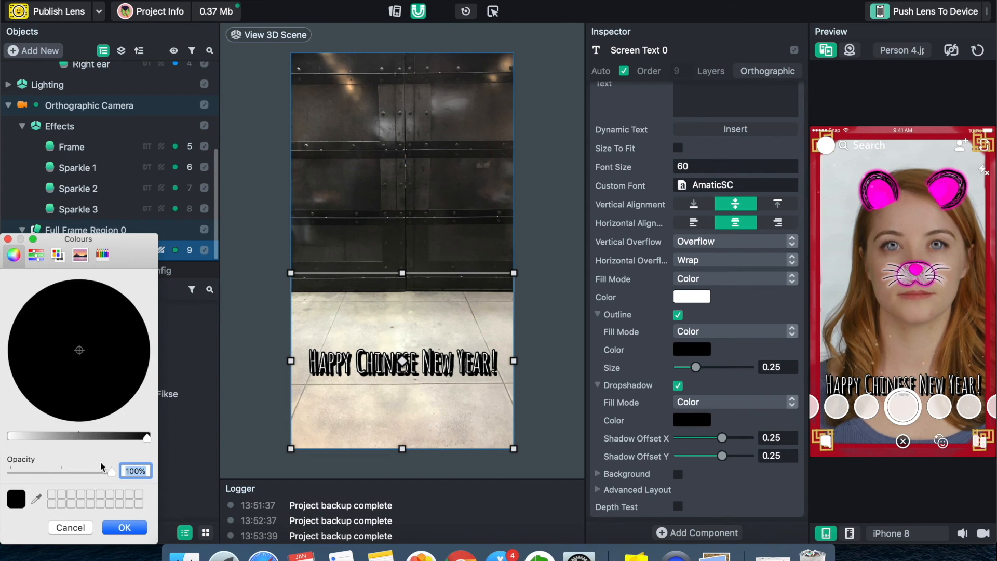
left_click(50, 440)
left_click_drag(79, 349, 145, 375)
left_click(149, 437)
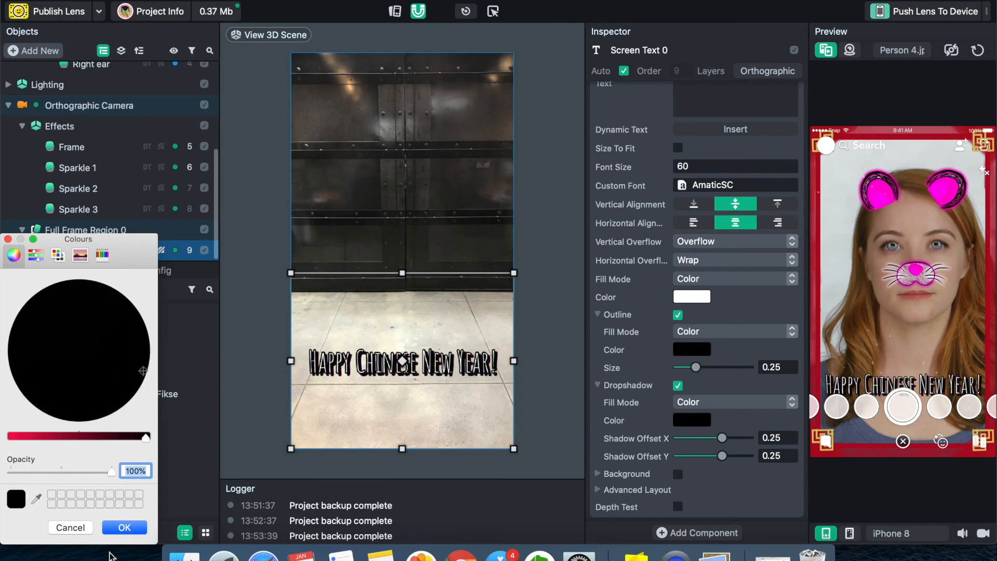
left_click(125, 527)
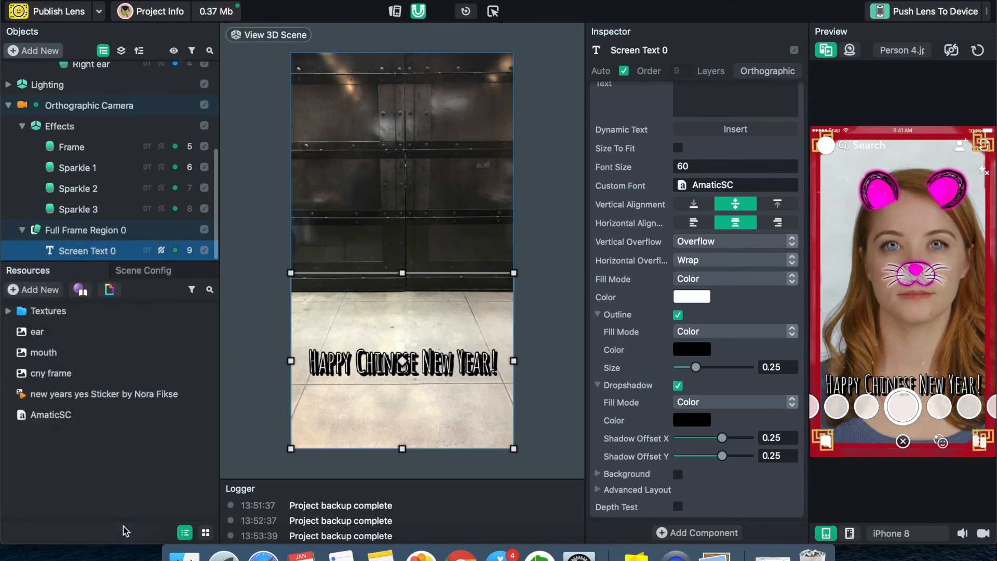
scroll(714, 392, "up", 1)
scroll(714, 392, "down", 1)
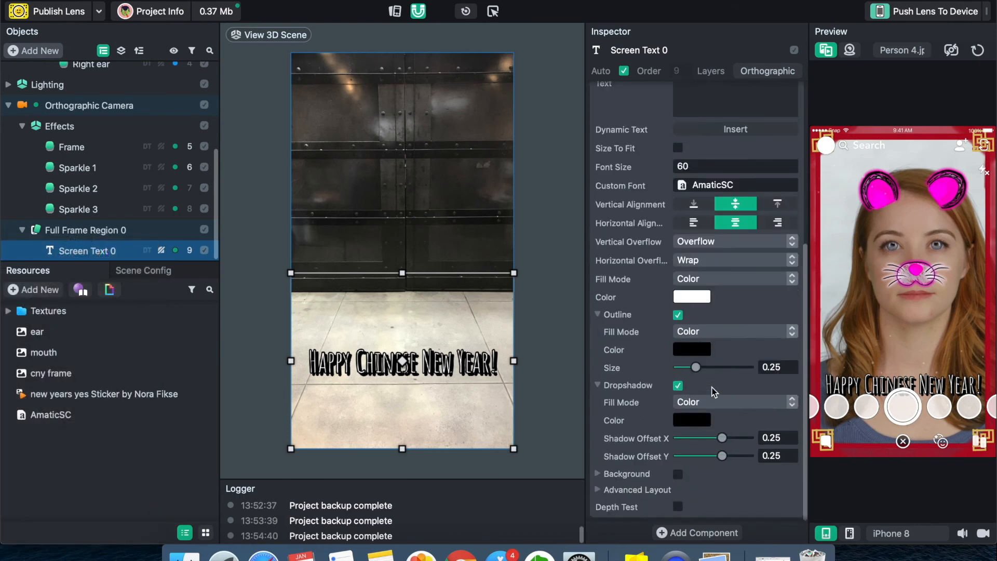
Step: Review Sparkle 1 in the 3D and 2D scene views, and inspect the Mouth image under Head Binding 1
scroll(714, 392, "up", 10)
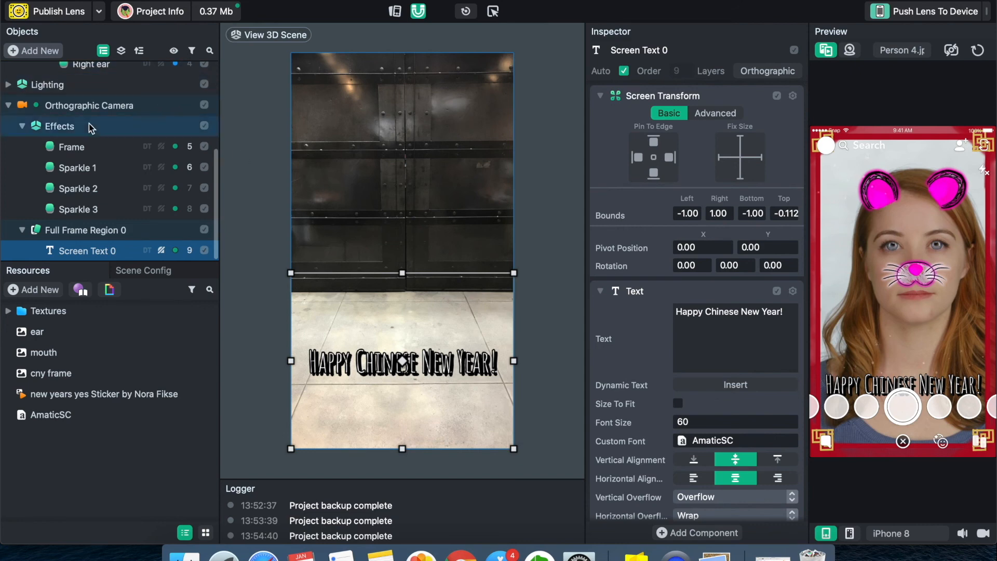
left_click(71, 169)
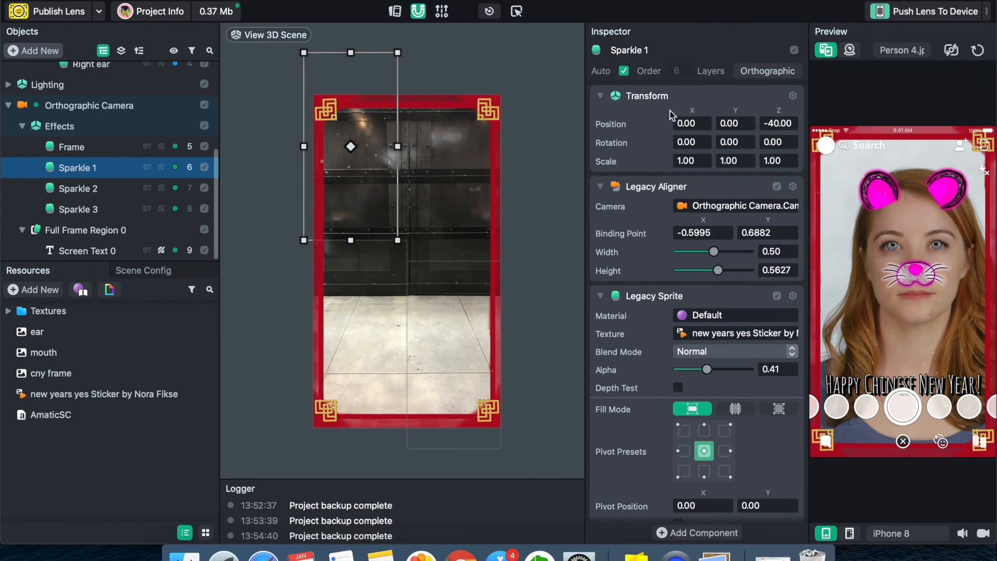
left_click(276, 34)
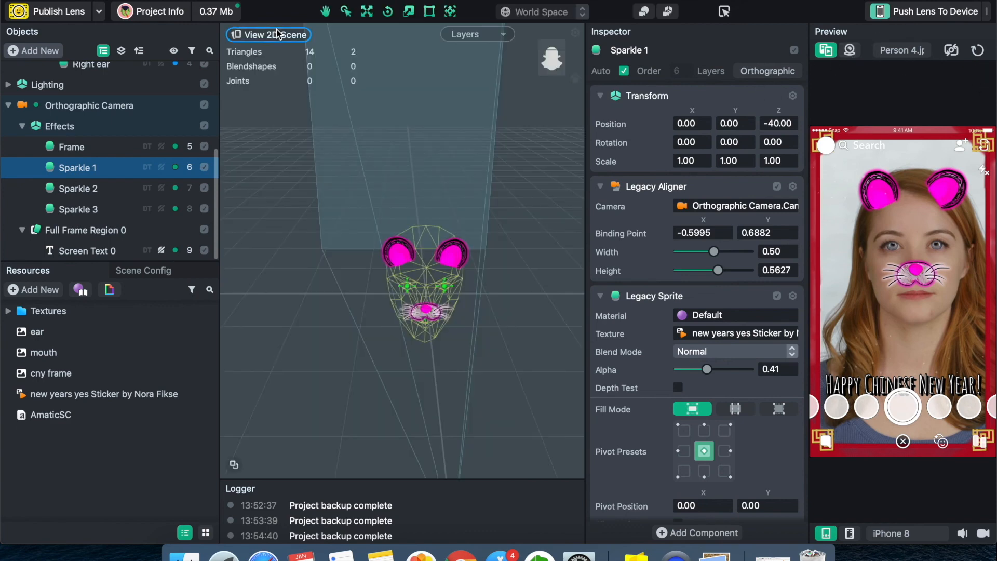
left_click(277, 33)
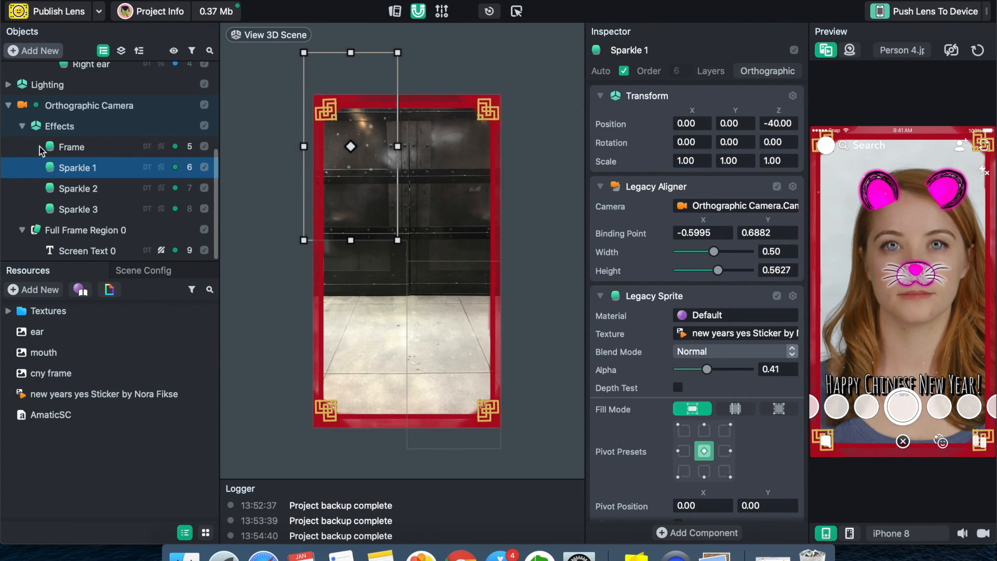
scroll(67, 104, "up", 5)
left_click(86, 176)
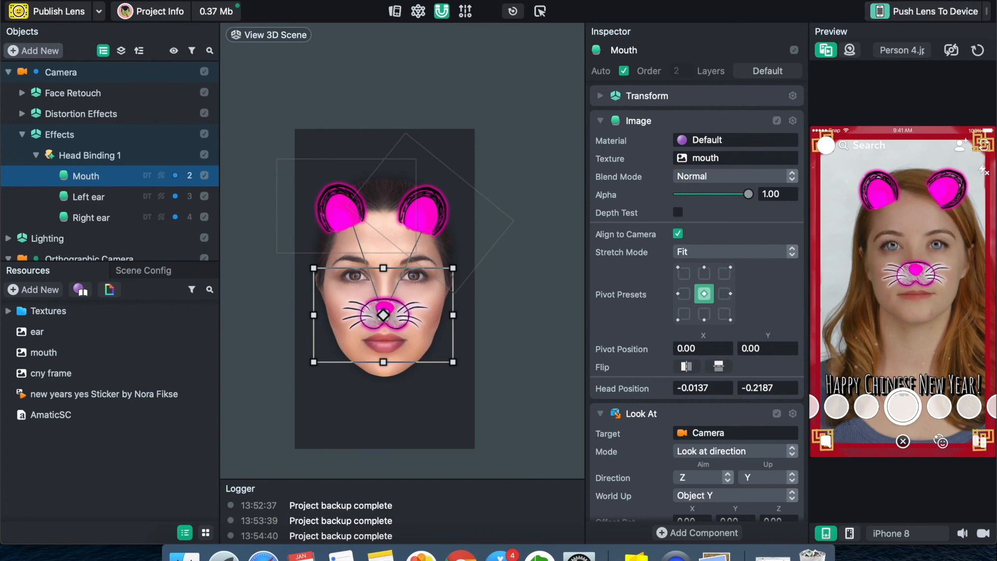
Step: Name the lens Happy CNY and set its hint to SMILE in the project info, applying the changes
left_click(166, 11)
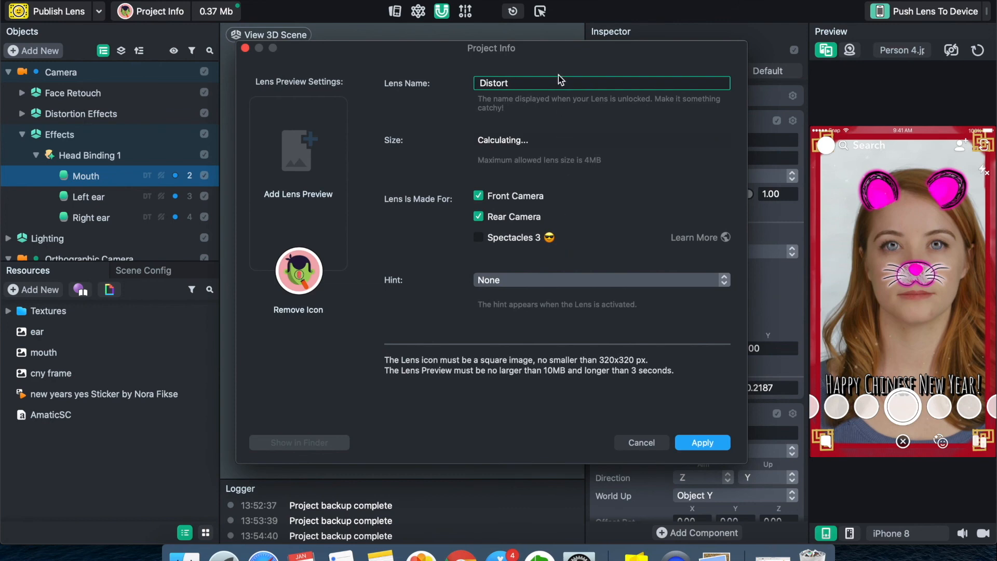
double_click(561, 81)
type("Happy CNY")
left_click(547, 281)
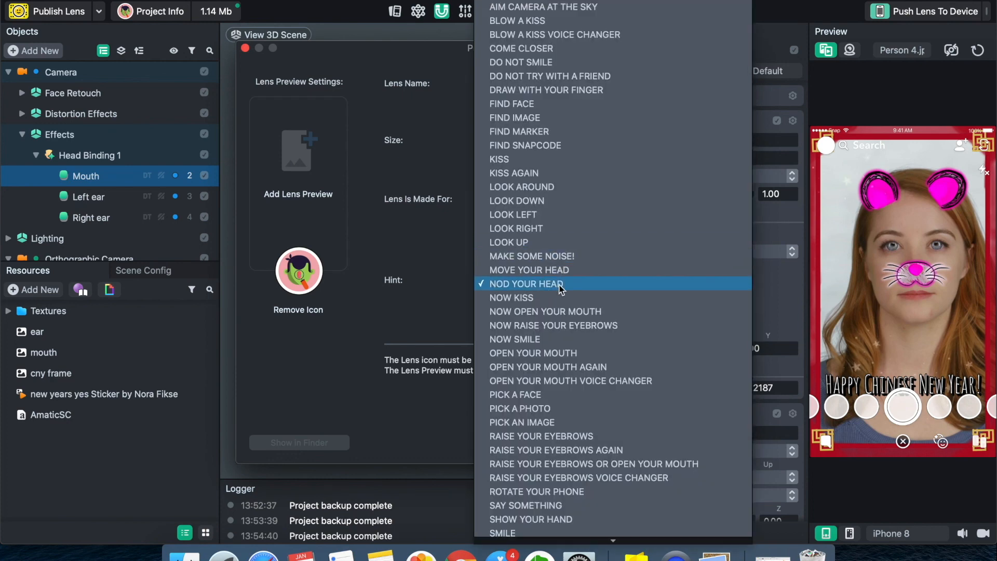
left_click(526, 530)
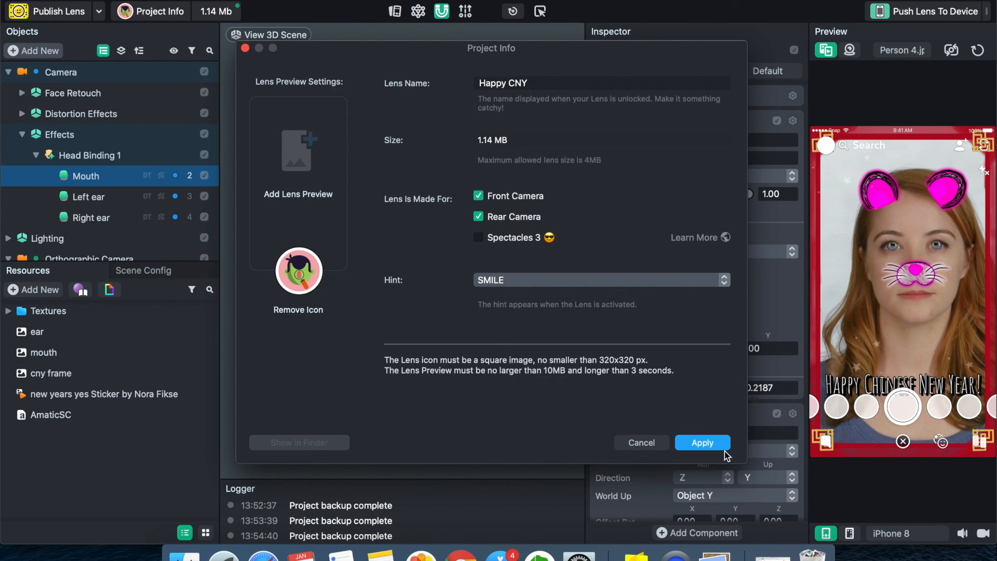
left_click(709, 442)
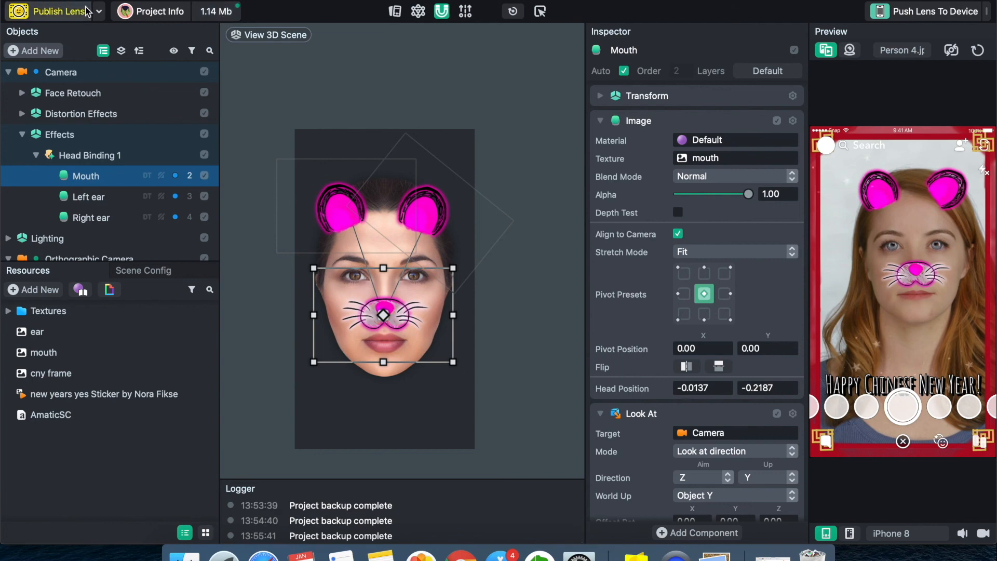
Step: Start publishing the lens and dismiss the publishing window
left_click(51, 18)
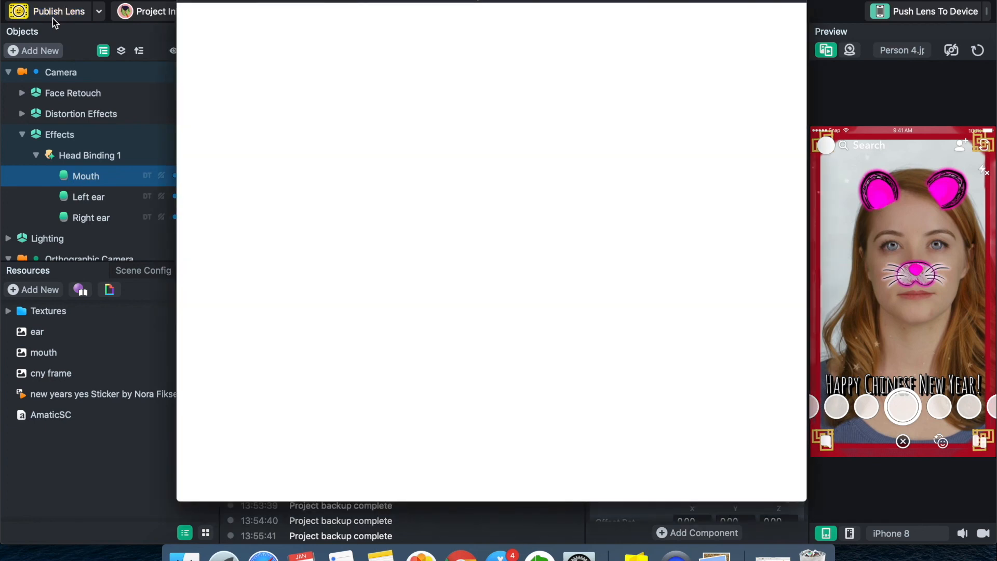
left_click(189, 1)
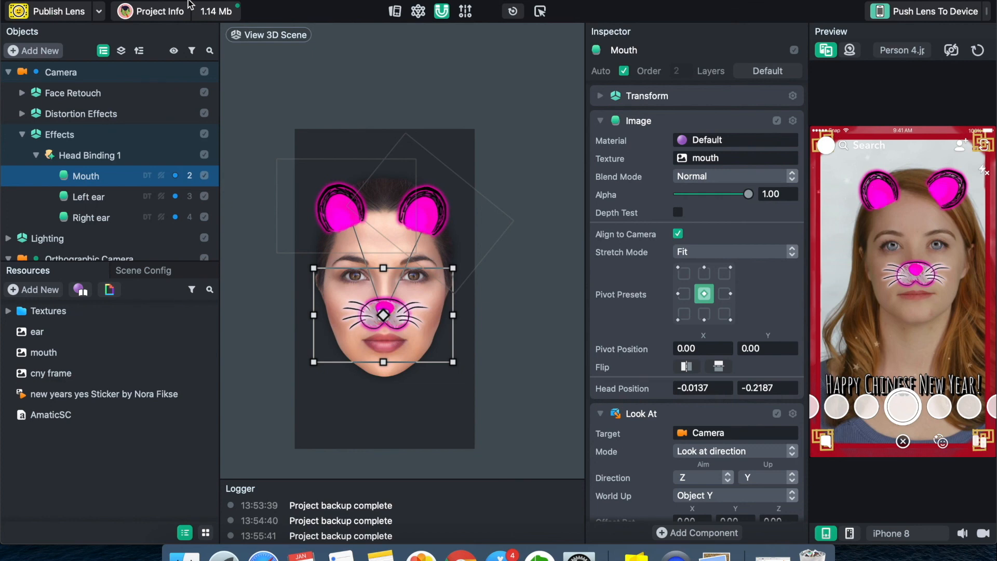